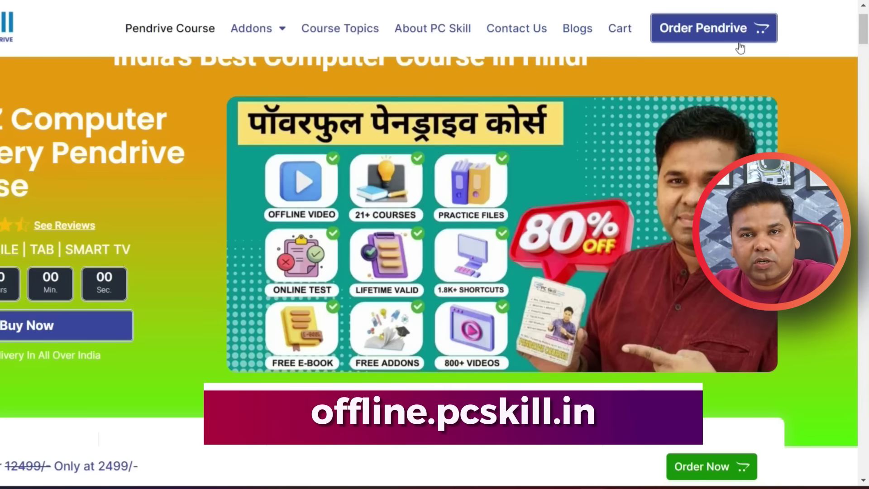
# Apply the pcskill coupon code to the ₹12,500.00 shopping cart
pyautogui.click(714, 33)
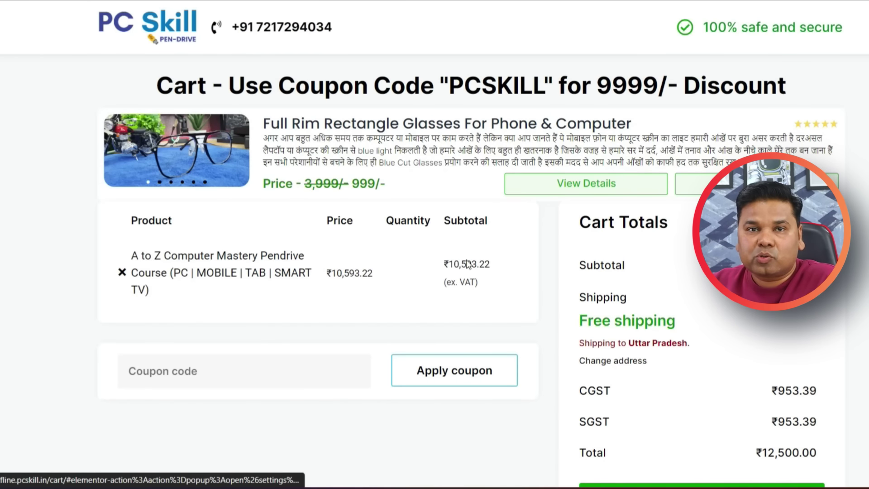
pyautogui.scroll(-2, 311, 338)
pyautogui.click(219, 314)
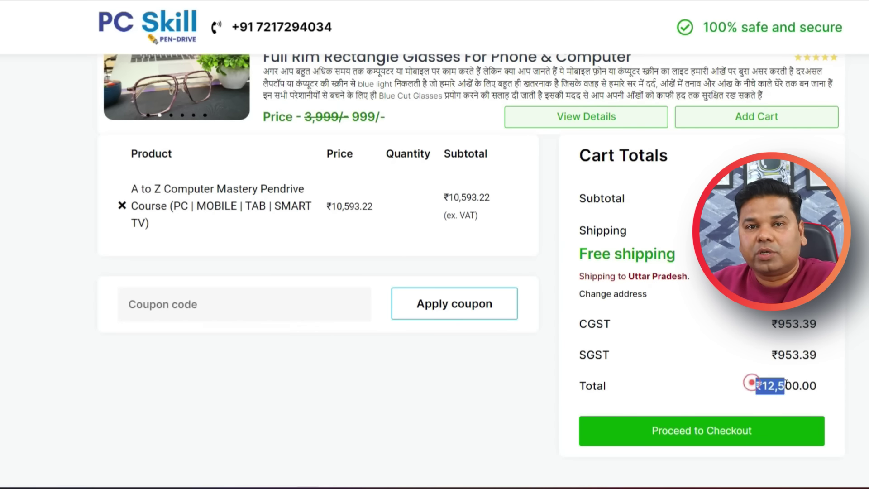
pyautogui.moveTo(756, 386); pyautogui.dragTo(817, 385)
pyautogui.click(344, 312)
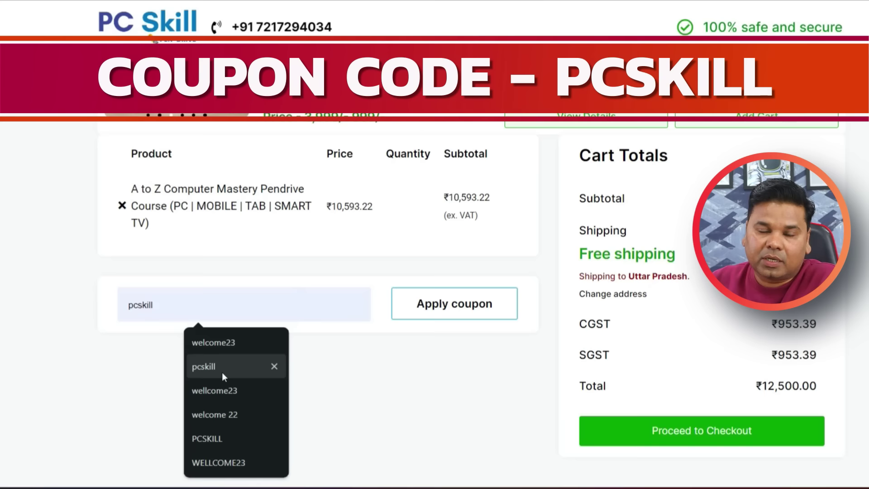
pyautogui.click(222, 372)
pyautogui.click(424, 309)
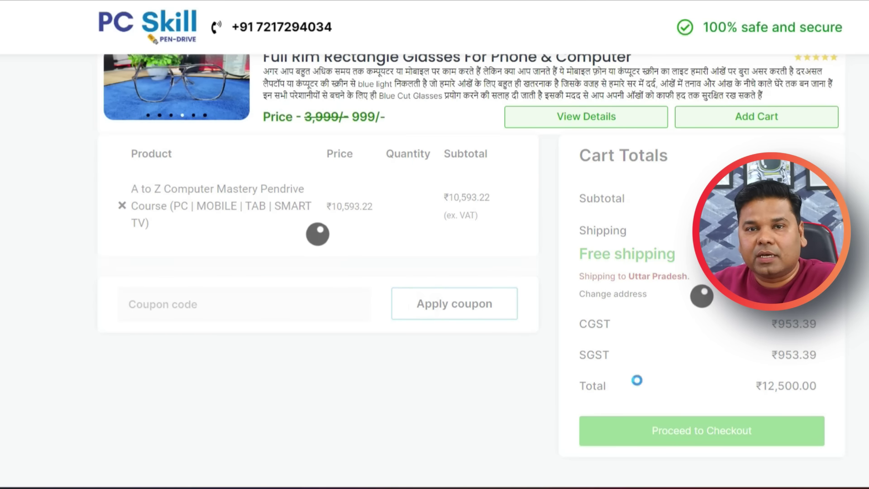
# Add the rectangle glasses offer to the cart and check the ₹3,499 total
pyautogui.scroll(-2, 769, 414)
pyautogui.moveTo(761, 386); pyautogui.dragTo(817, 385)
pyautogui.scroll(2, 667, 338)
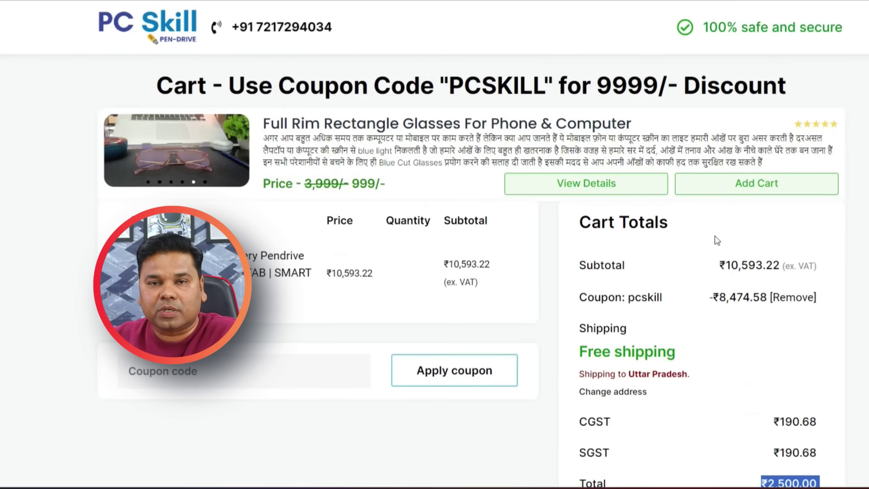
pyautogui.click(735, 185)
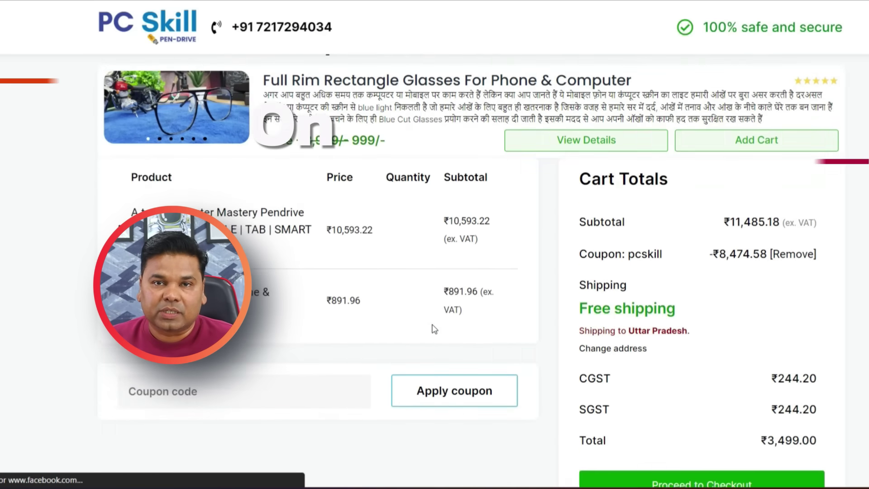
pyautogui.scroll(-2, 430, 326)
pyautogui.moveTo(761, 385); pyautogui.dragTo(834, 390)
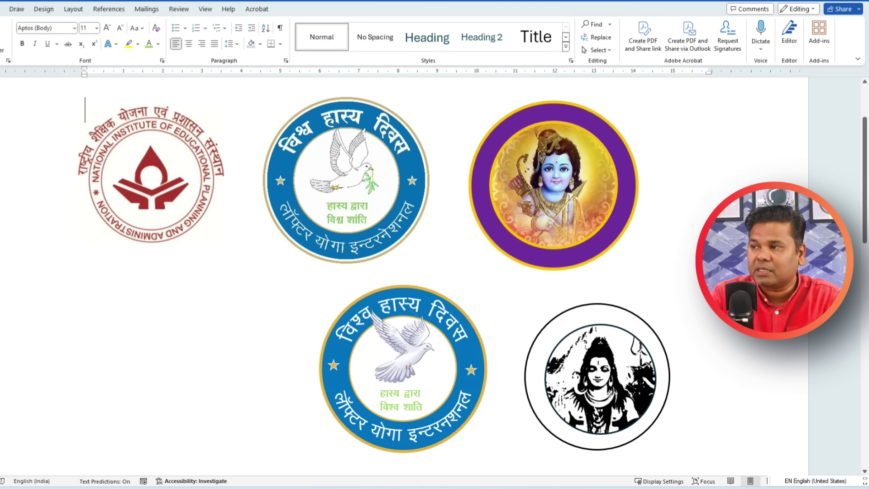
# Set the black-and-white Shiva picture to No Recolor, restoring its original colours
pyautogui.click(638, 375)
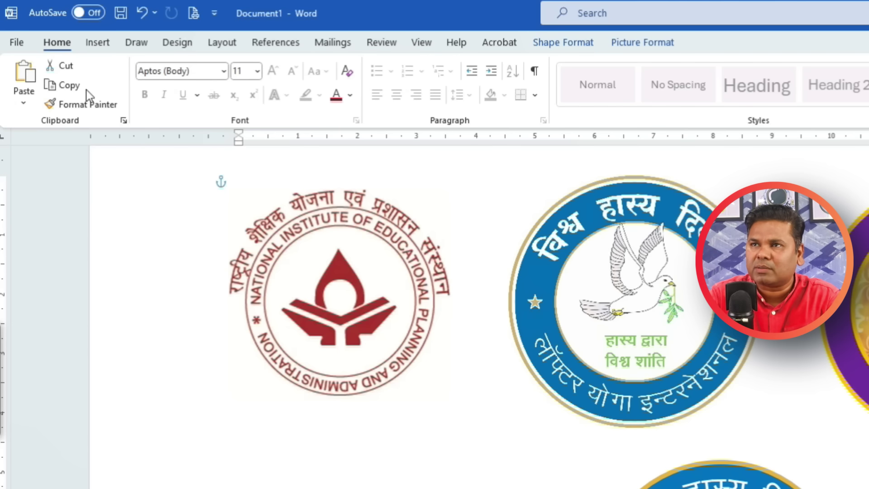
pyautogui.click(97, 42)
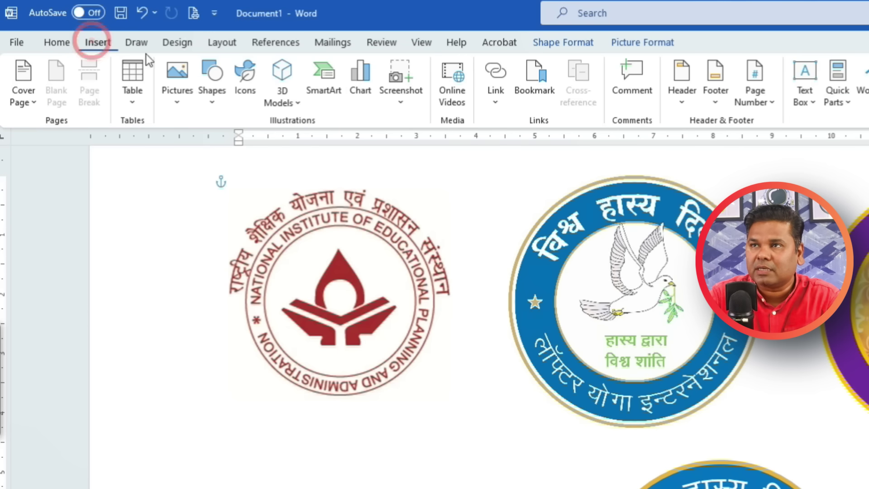
pyautogui.click(564, 43)
pyautogui.click(640, 42)
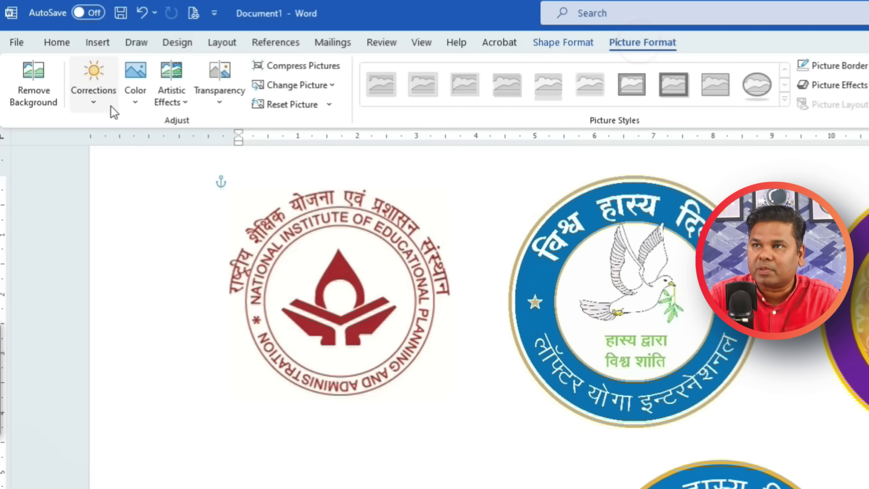
pyautogui.click(154, 104)
pyautogui.click(137, 104)
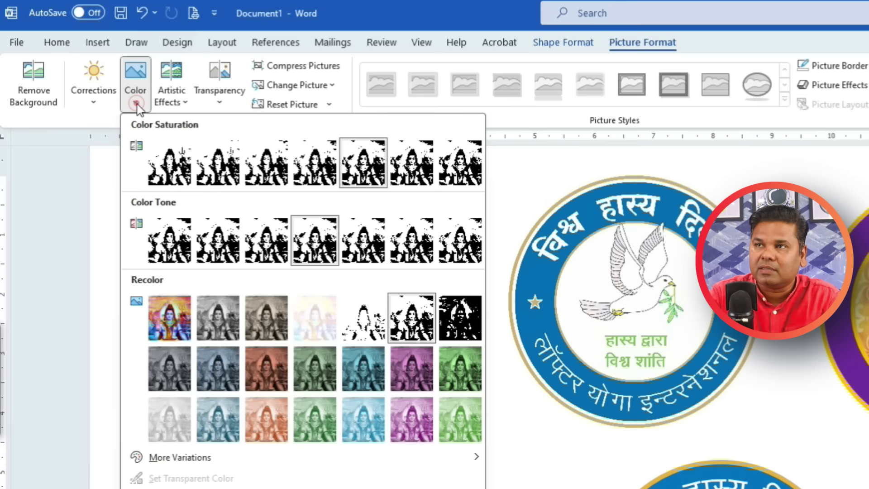
pyautogui.click(169, 315)
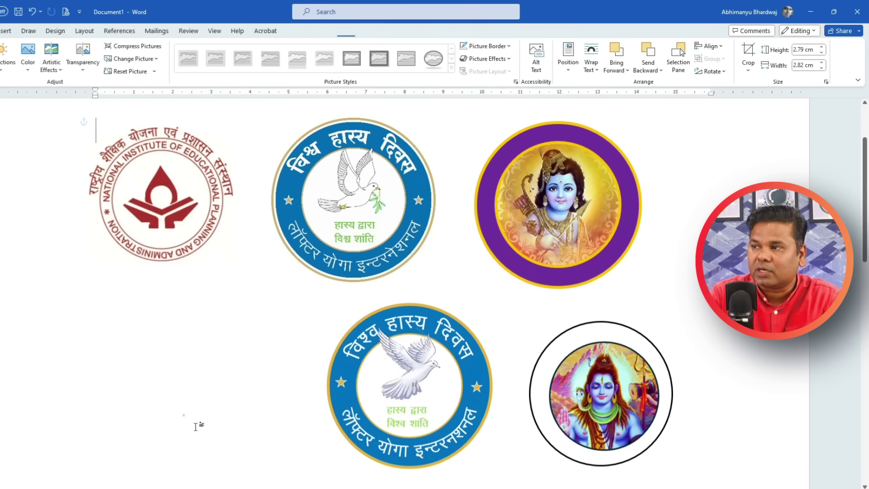
pyautogui.click(184, 415)
pyautogui.click(608, 404)
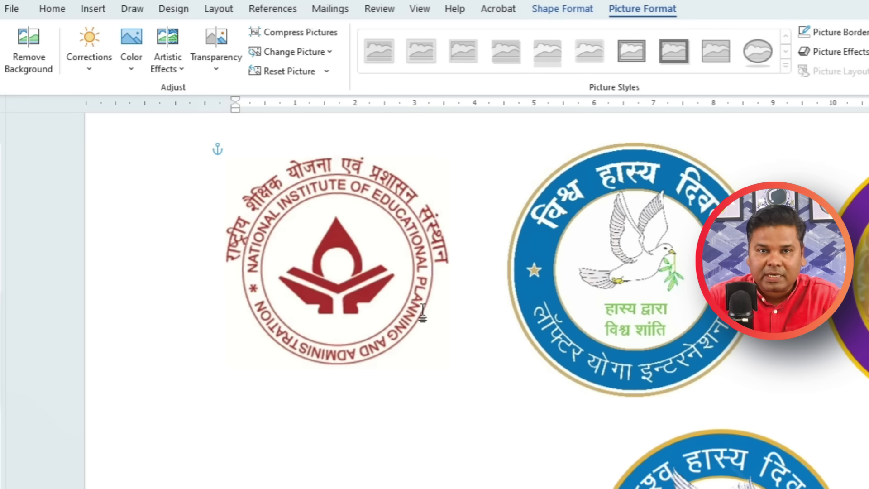
pyautogui.click(428, 378)
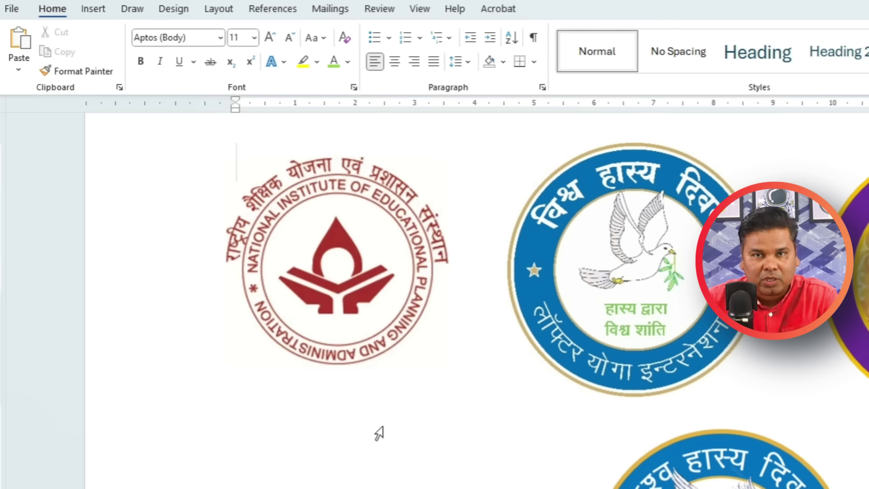
pyautogui.click(340, 261)
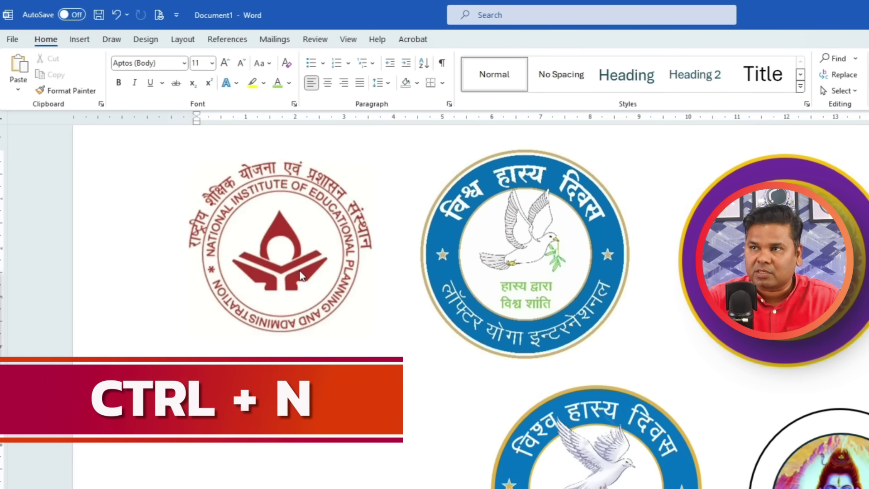
# Add a page break and paste a copy of the NIEPA logo onto the new second page
pyautogui.hotkey('ctrl', 'z')
pyautogui.hotkey('ctrl', 'Return')
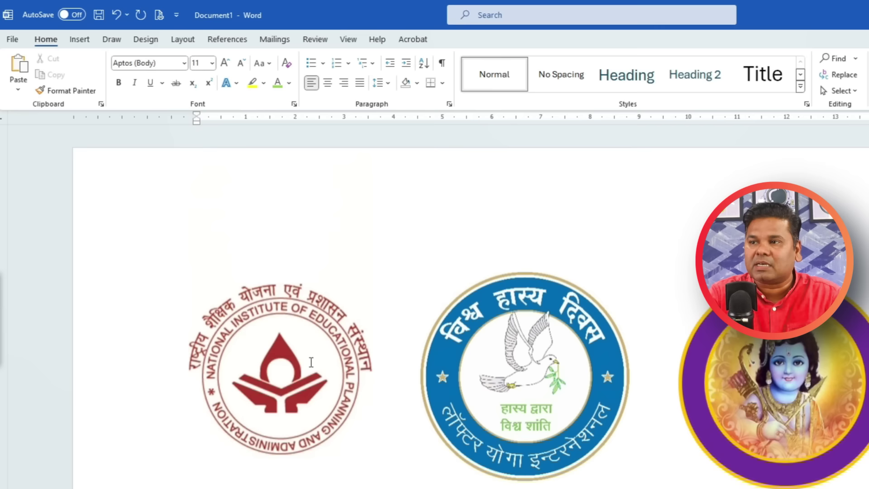
pyautogui.click(286, 361)
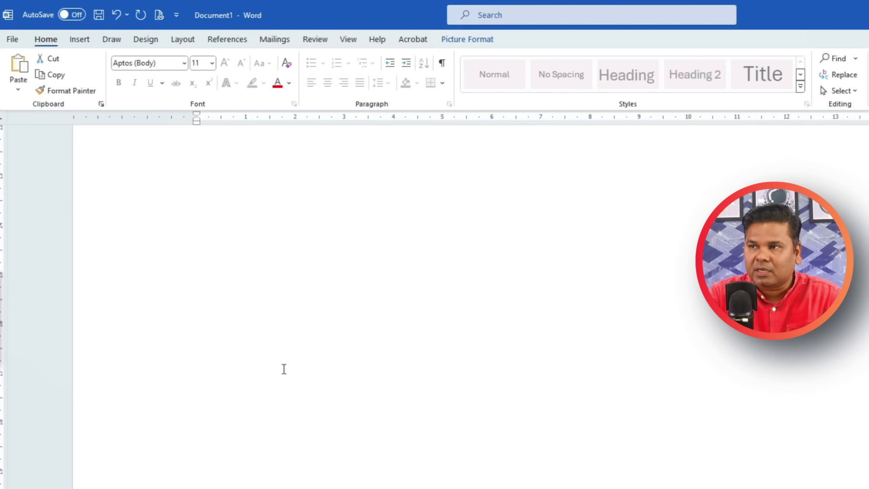
pyautogui.click(328, 422)
pyautogui.hotkey('ctrl', 'v')
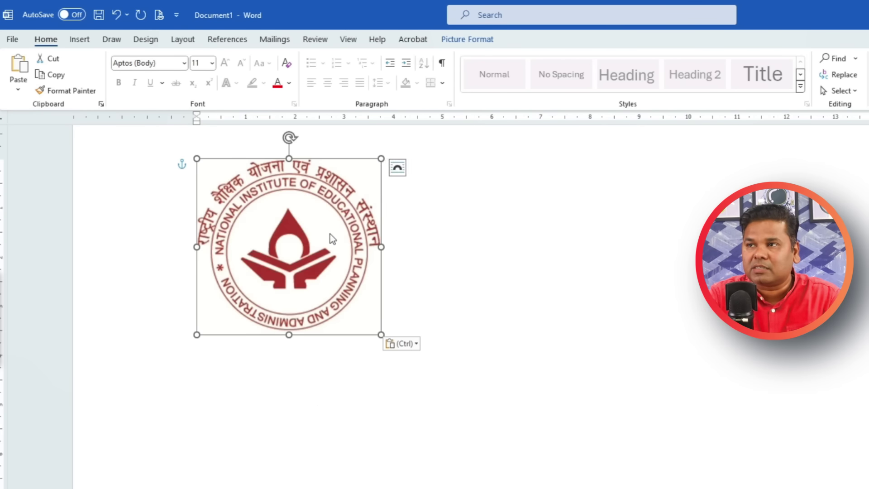
pyautogui.moveTo(333, 239); pyautogui.dragTo(317, 450)
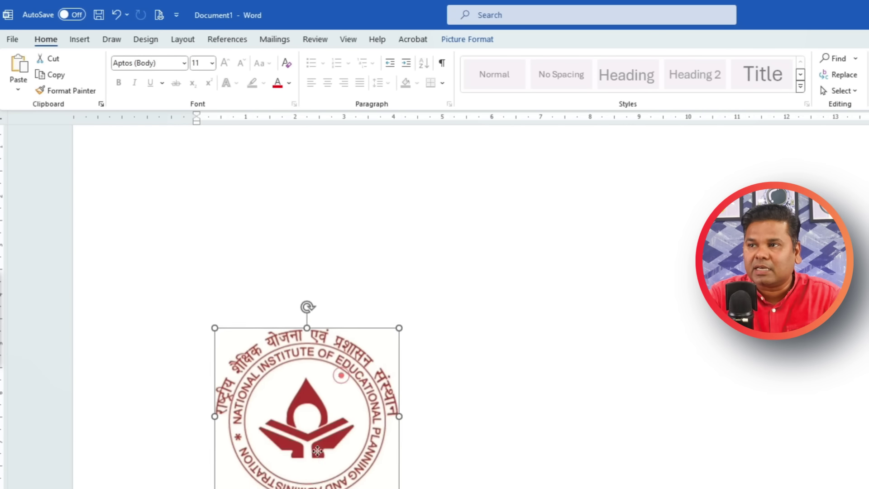
pyautogui.scroll(-5, 241, 283)
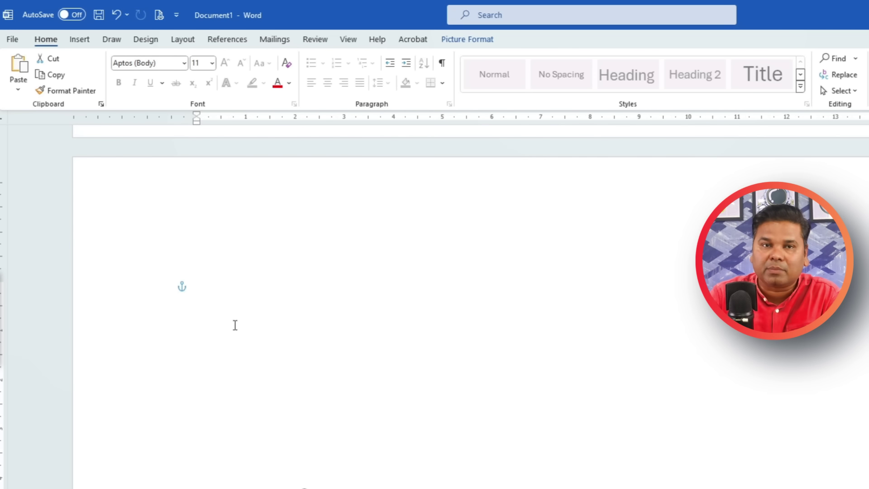
pyautogui.moveTo(304, 487); pyautogui.dragTo(290, 471)
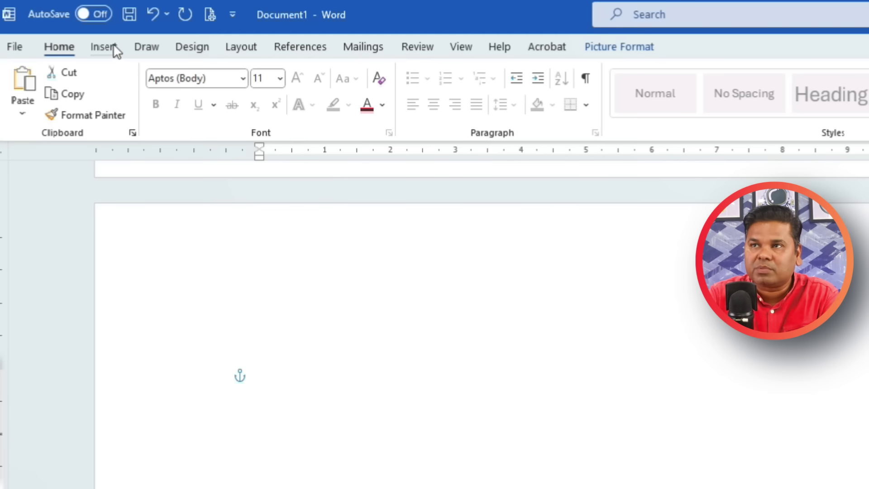
# Draw an oval circle above the logo with No Fill and a dark orange-brown outline
pyautogui.click(108, 47)
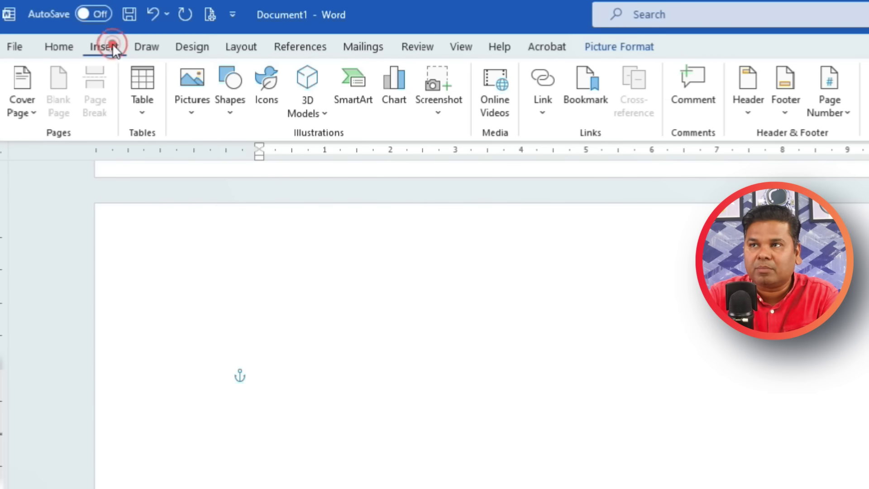
pyautogui.click(231, 113)
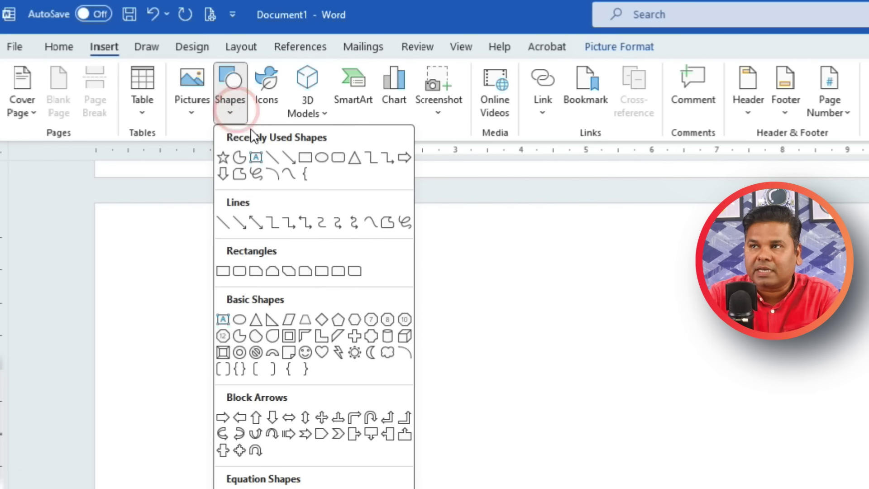
pyautogui.click(322, 158)
pyautogui.moveTo(335, 72); pyautogui.dragTo(498, 274)
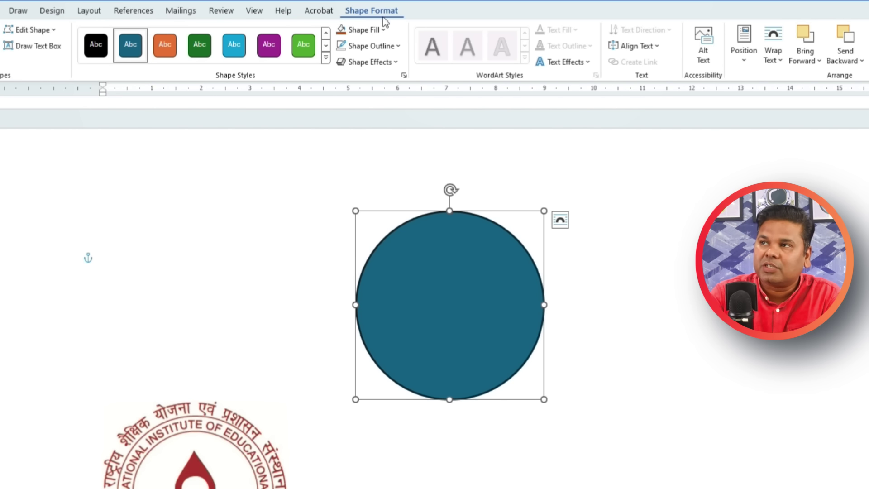
pyautogui.click(382, 30)
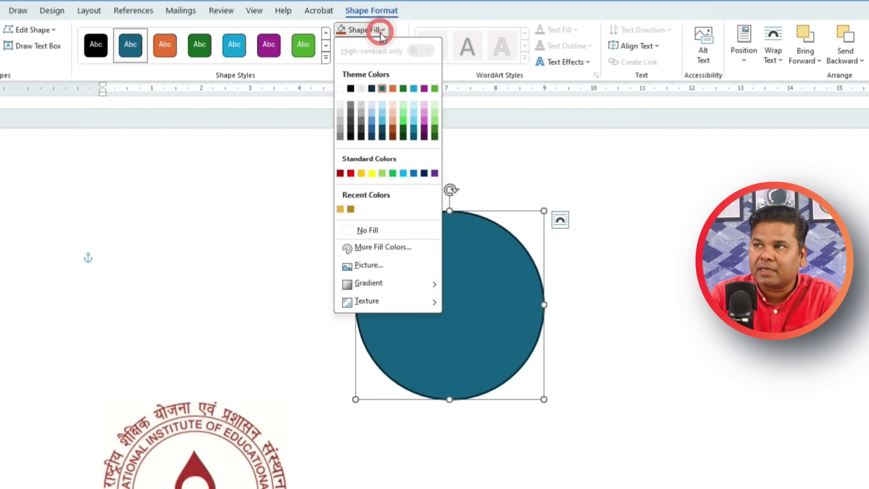
pyautogui.click(351, 230)
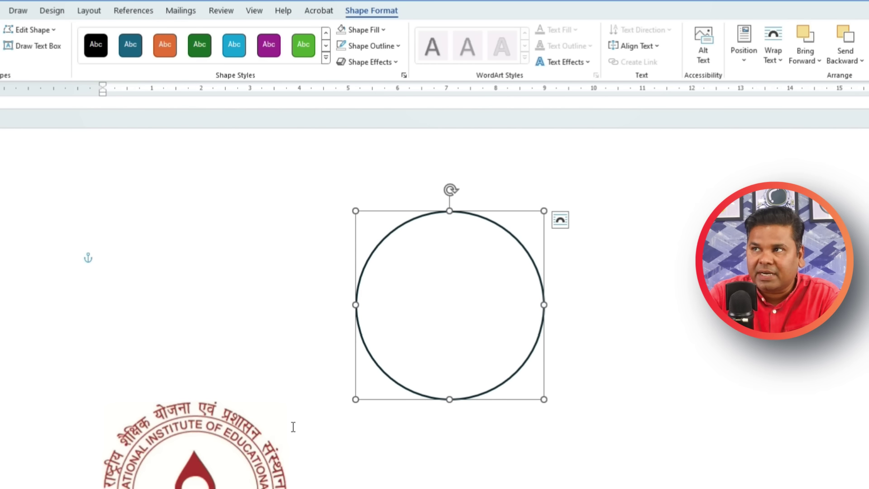
pyautogui.click(399, 47)
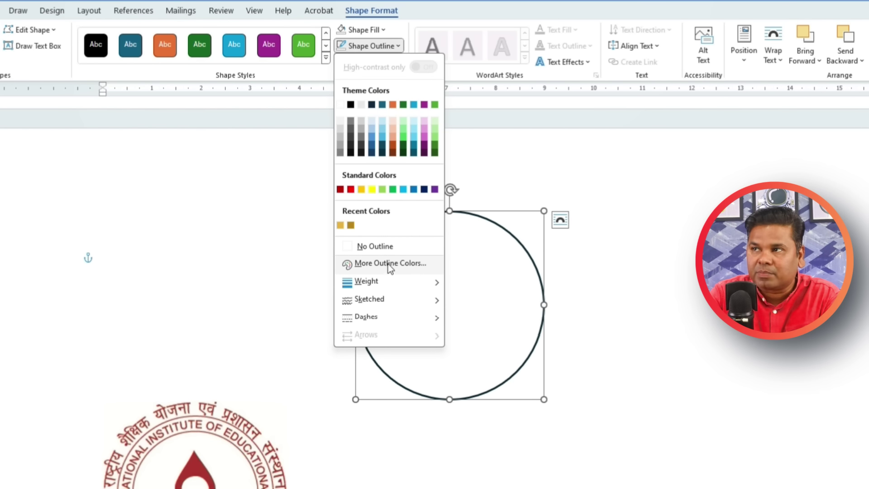
pyautogui.click(392, 148)
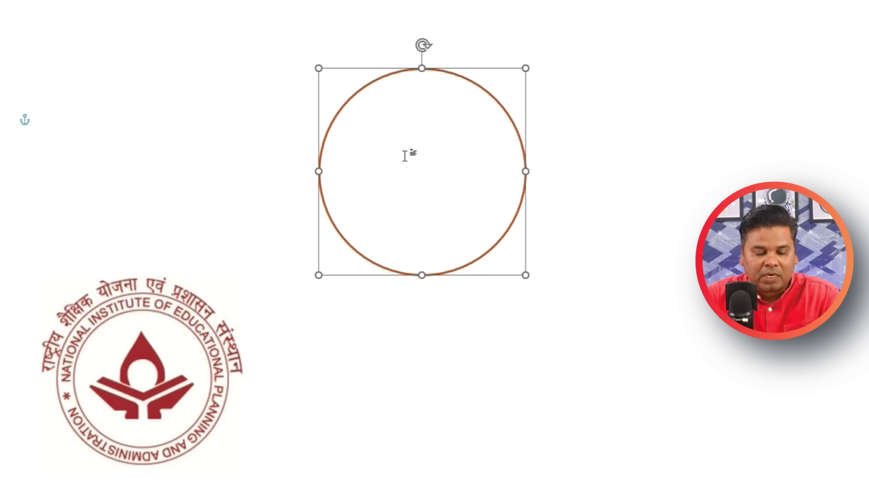
# Duplicate the brown circle, shrink the copy and place it inside the original
pyautogui.hotkey('ctrl', 'd')
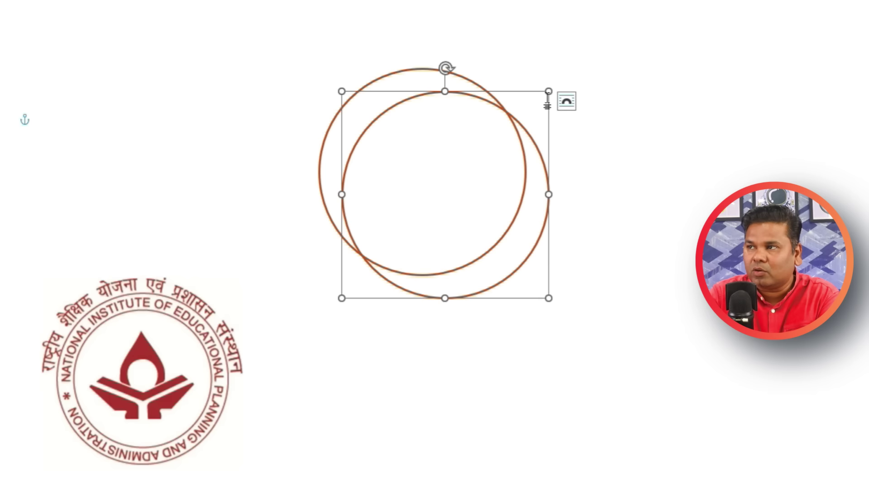
pyautogui.moveTo(544, 98); pyautogui.dragTo(504, 143)
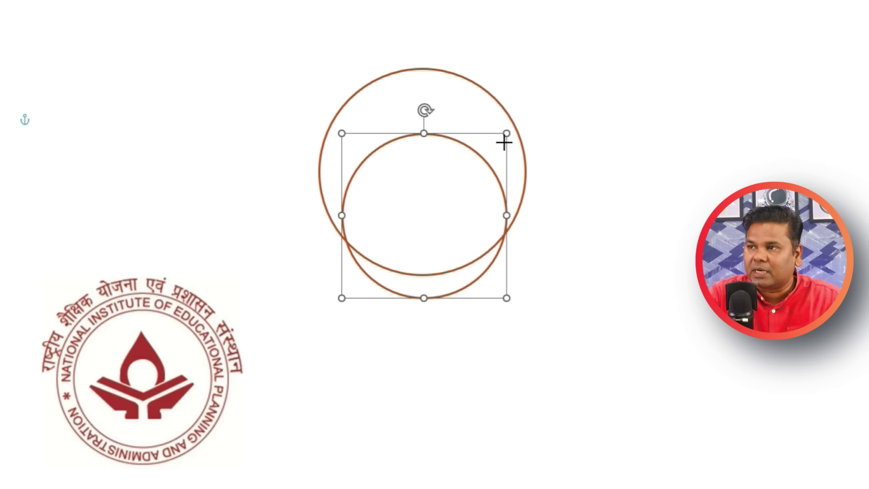
pyautogui.click(430, 194)
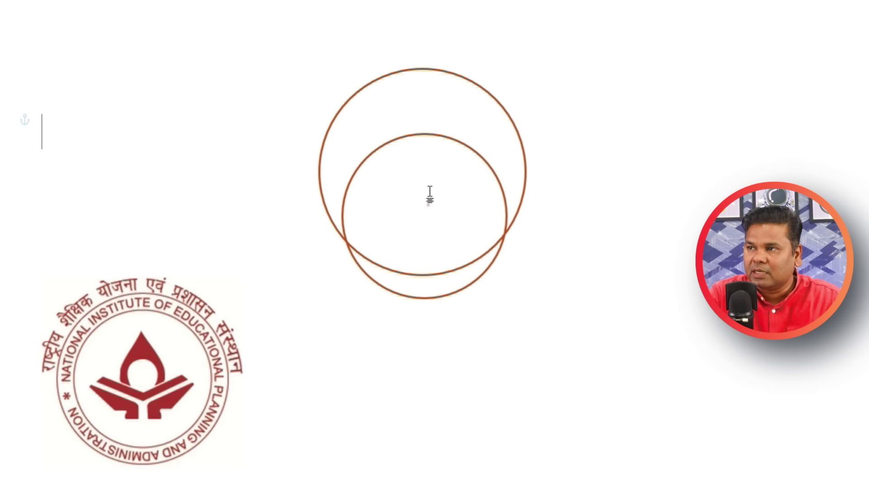
pyautogui.click(435, 133)
pyautogui.click(449, 155)
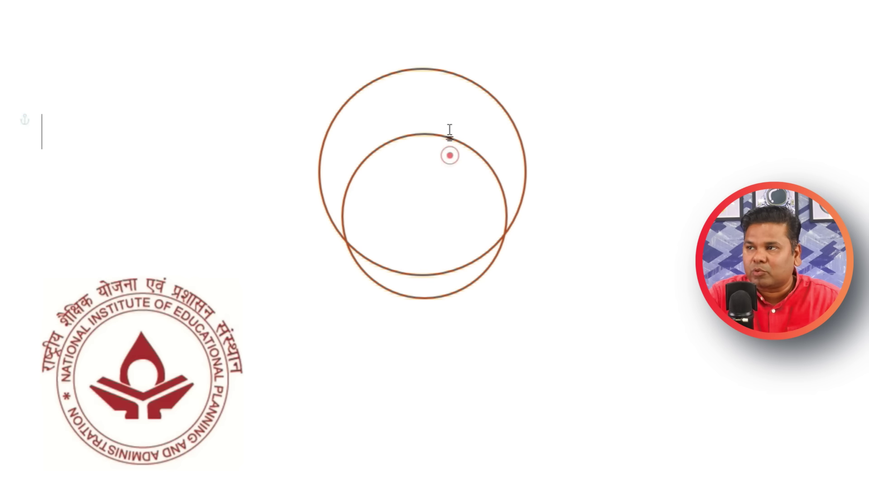
pyautogui.click(450, 138)
pyautogui.moveTo(466, 151); pyautogui.dragTo(462, 113)
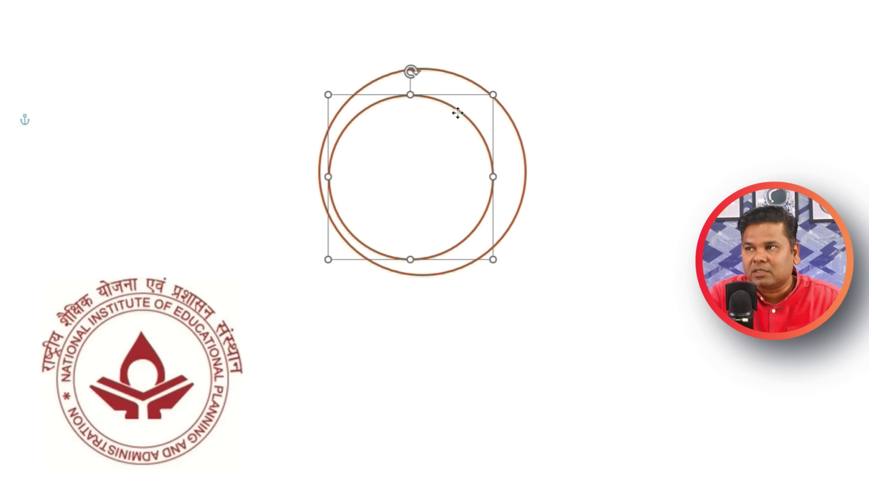
pyautogui.moveTo(461, 113); pyautogui.dragTo(461, 111)
# Select both circles and apply Align Center and Align Middle
pyautogui.keyDown('shift'); pyautogui.click(523, 150); pyautogui.keyUp('shift')
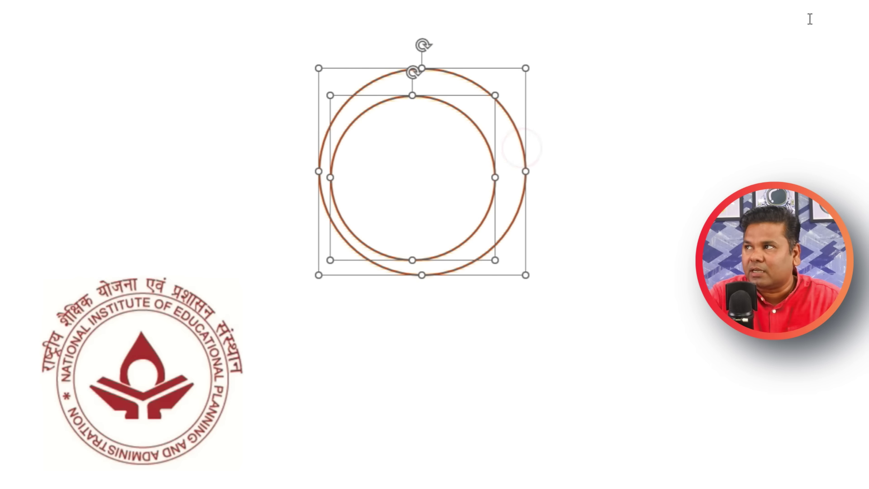
pyautogui.click(405, 47)
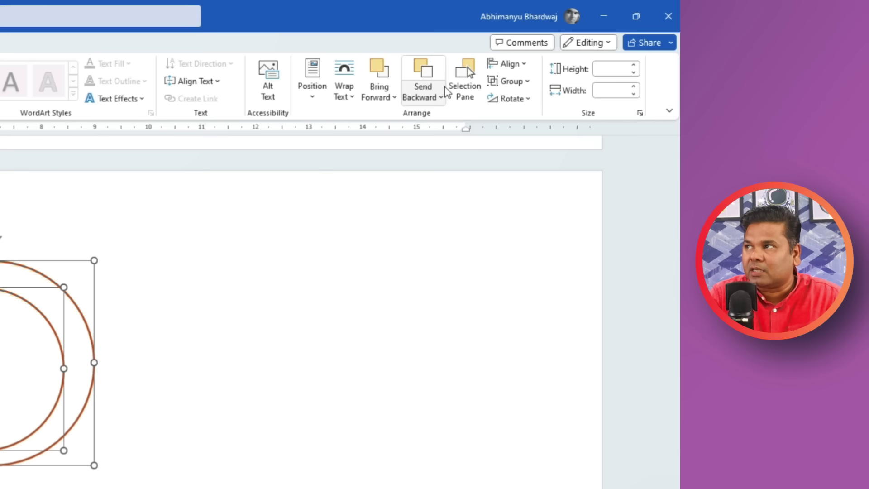
pyautogui.click(524, 65)
pyautogui.click(544, 101)
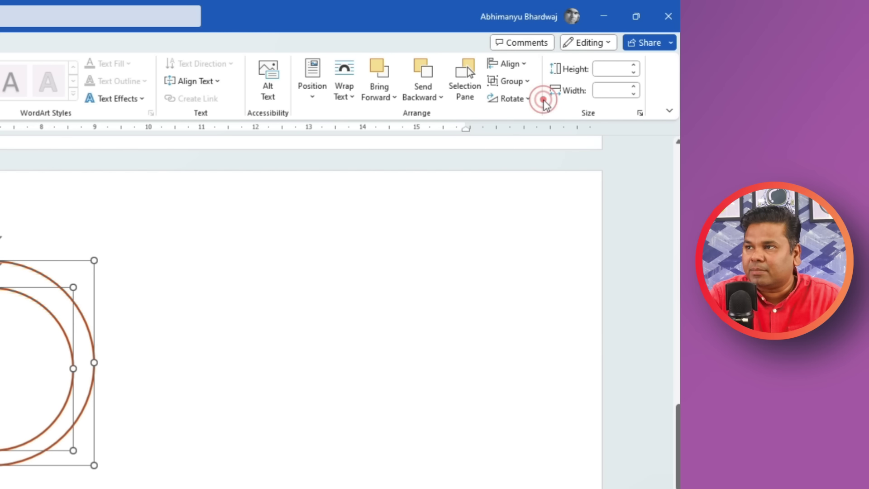
pyautogui.click(516, 64)
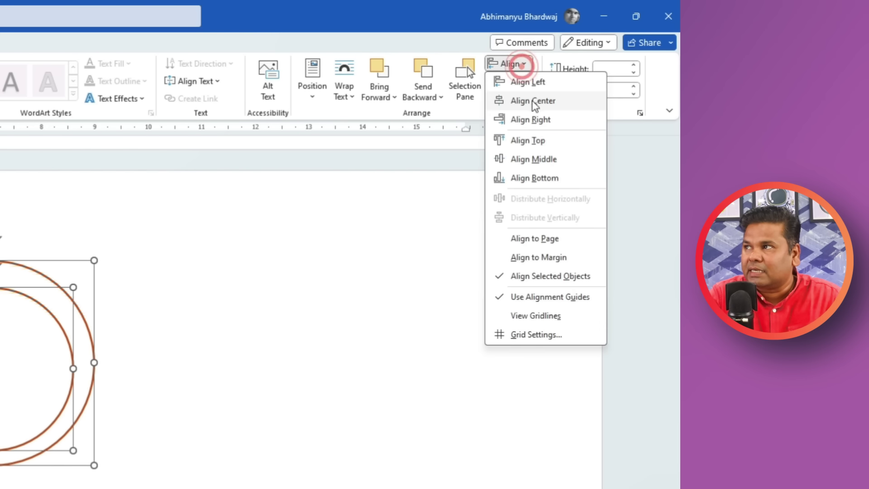
pyautogui.click(541, 160)
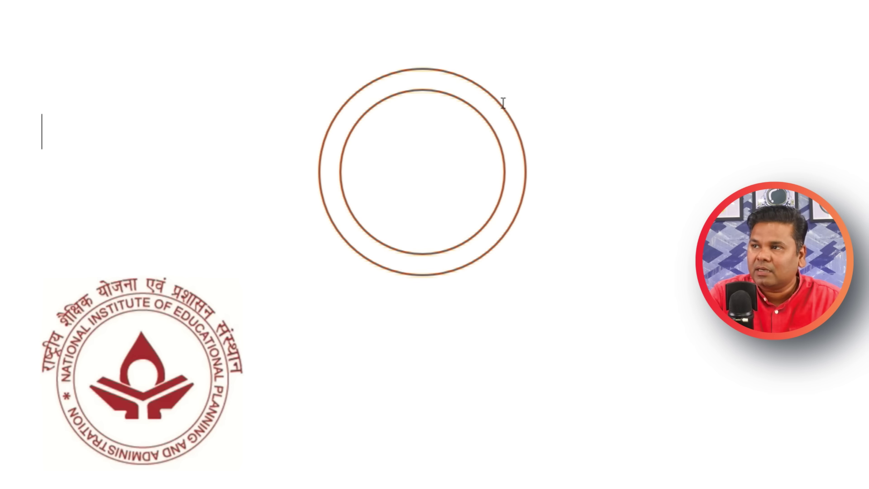
# Reposition the smaller circle, then realign both circles centre and middle so they're concentric
pyautogui.moveTo(467, 100); pyautogui.dragTo(283, 94)
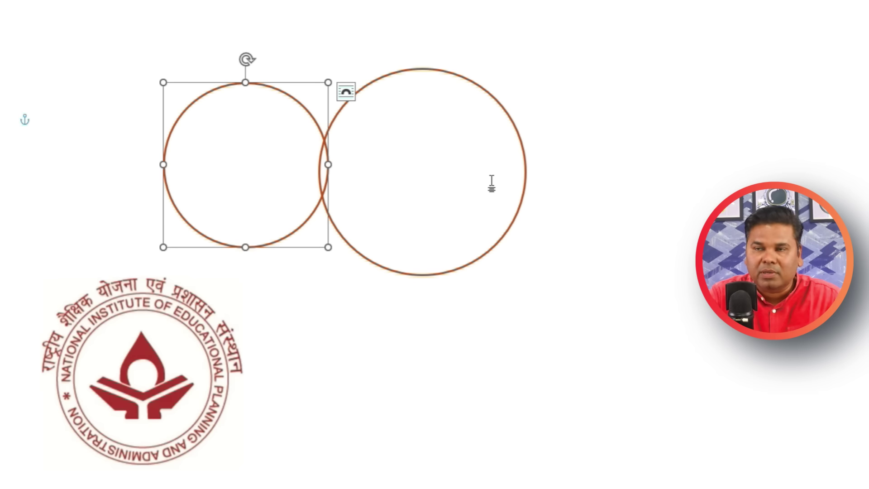
pyautogui.keyDown('shift'); pyautogui.click(420, 69); pyautogui.keyUp('shift')
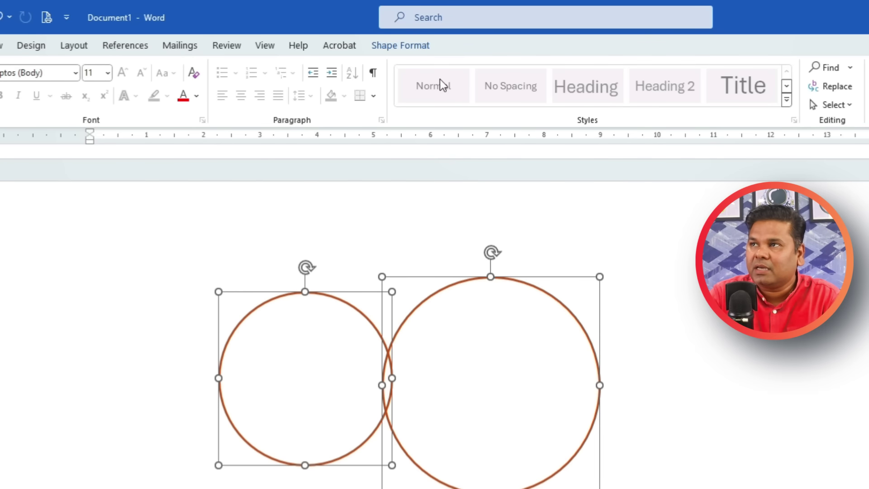
pyautogui.click(395, 16)
pyautogui.click(527, 65)
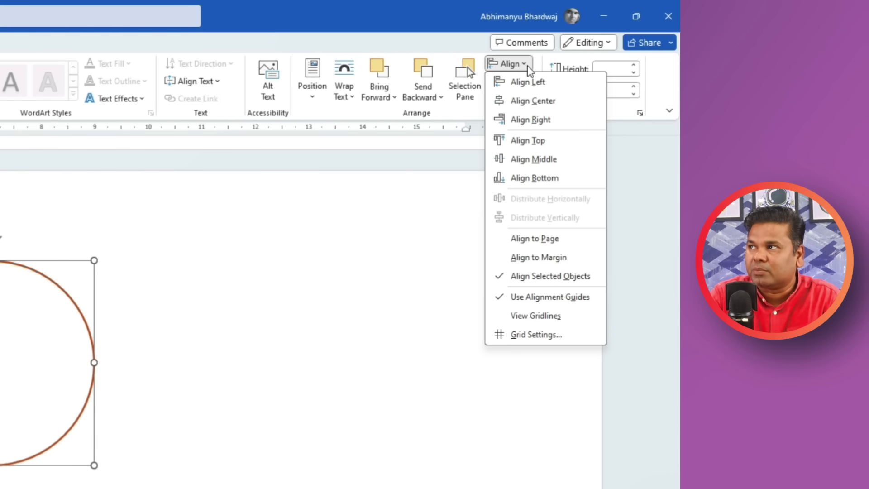
pyautogui.click(573, 102)
pyautogui.click(512, 63)
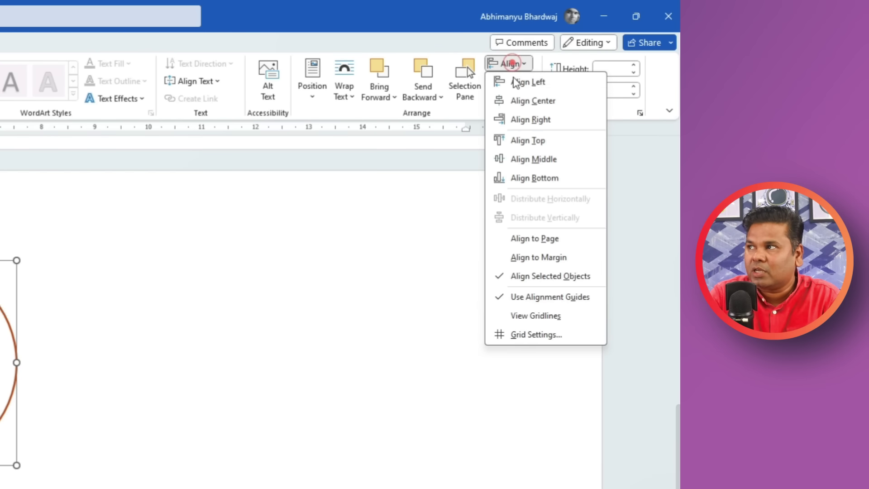
pyautogui.click(557, 159)
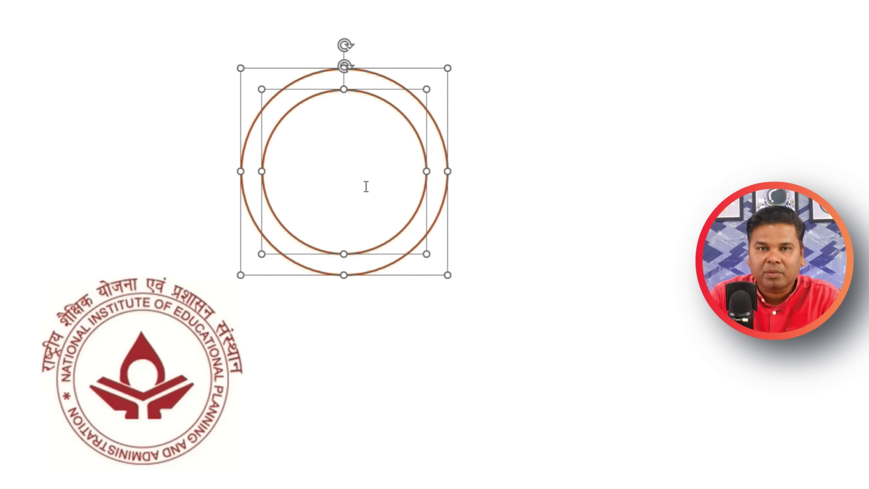
pyautogui.click(473, 244)
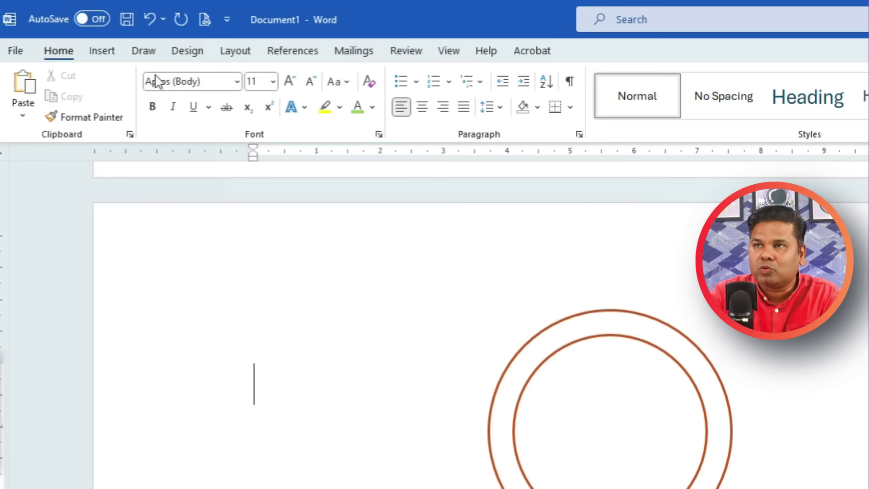
pyautogui.click(102, 50)
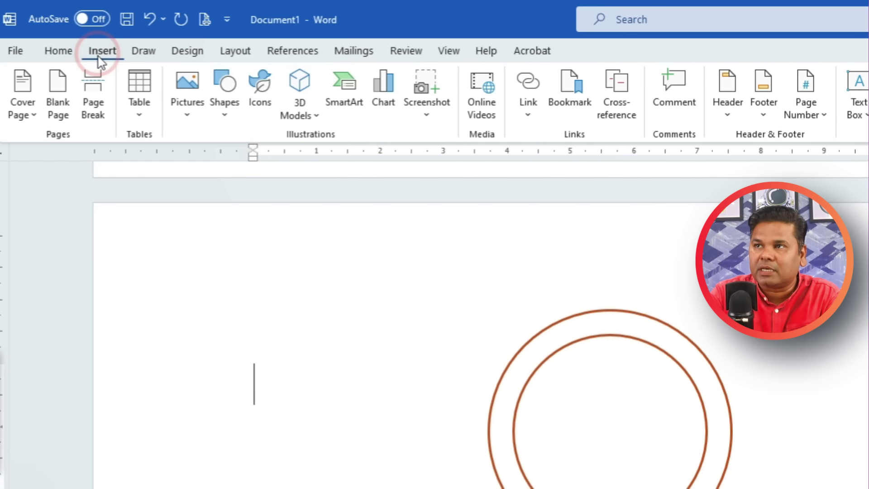
# Search the stock icons for 'book' and insert the sparkling open-book icon
pyautogui.click(265, 100)
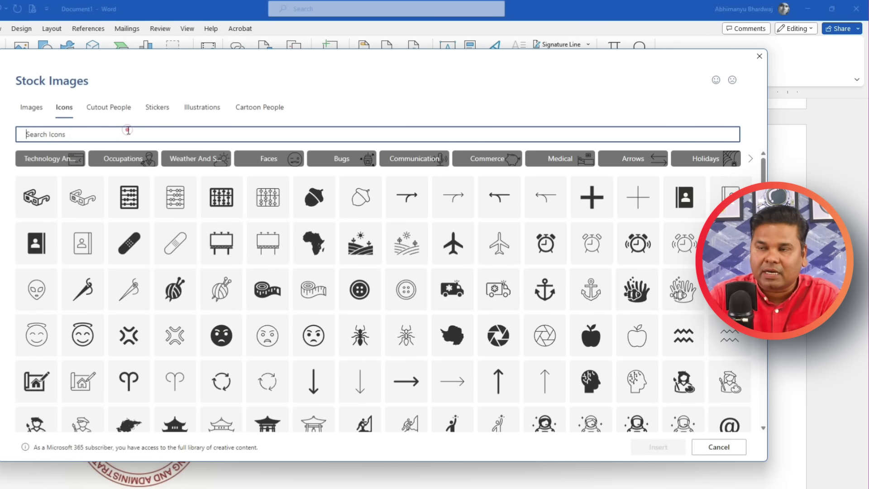
pyautogui.write('book')
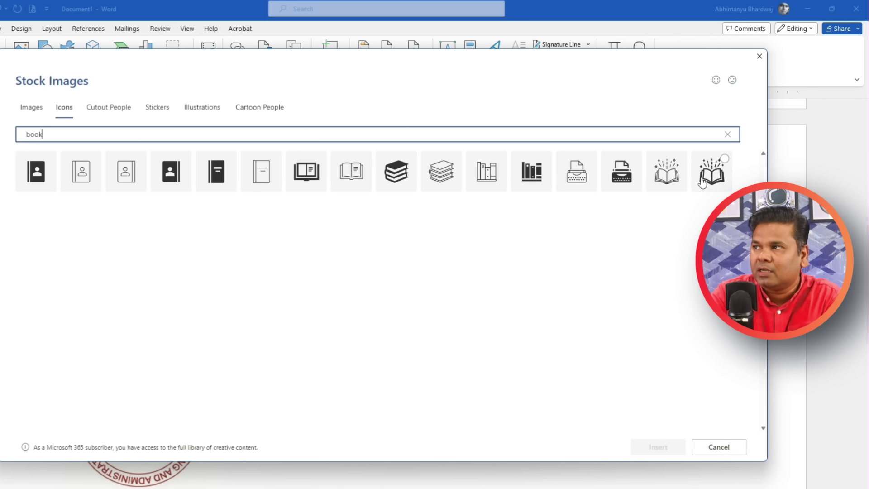
pyautogui.click(670, 177)
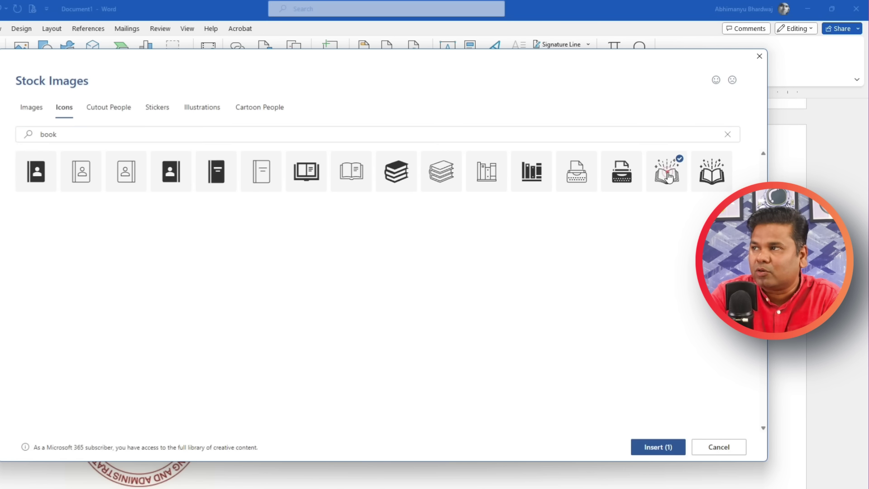
pyautogui.click(656, 447)
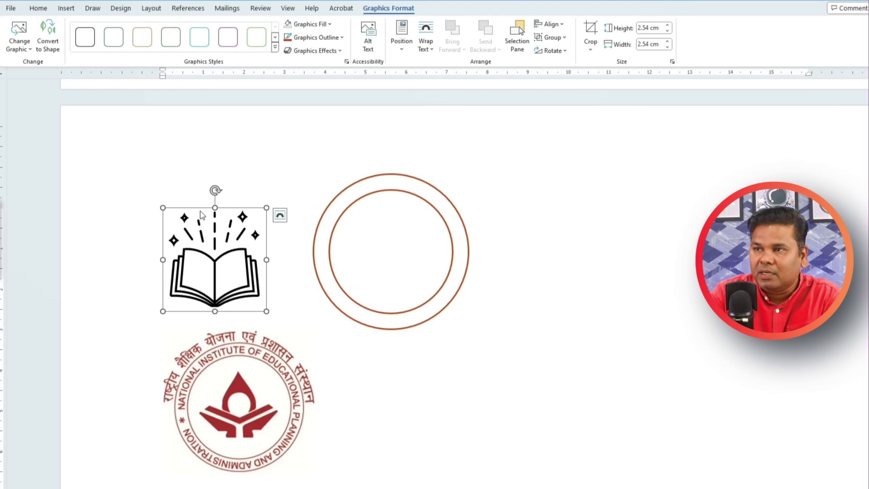
# Fill the book icon with the dark orange theme swatch, leaving its outline unchanged
pyautogui.click(342, 39)
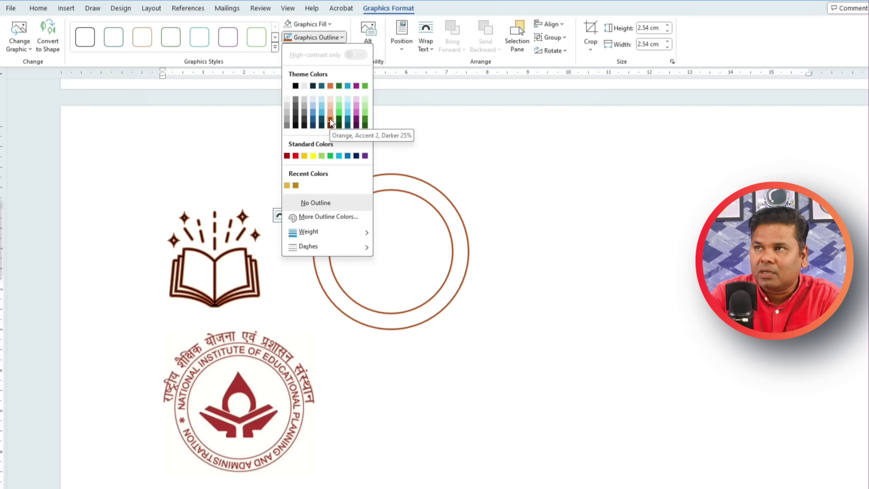
pyautogui.click(308, 24)
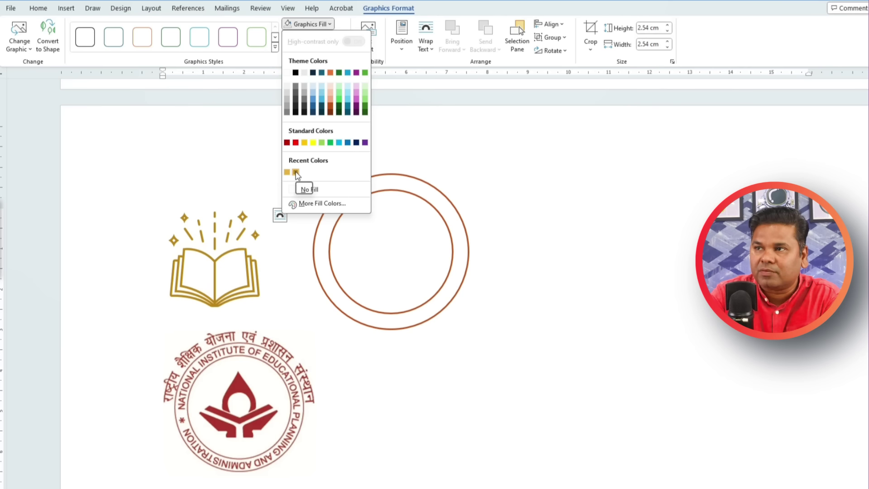
pyautogui.click(330, 109)
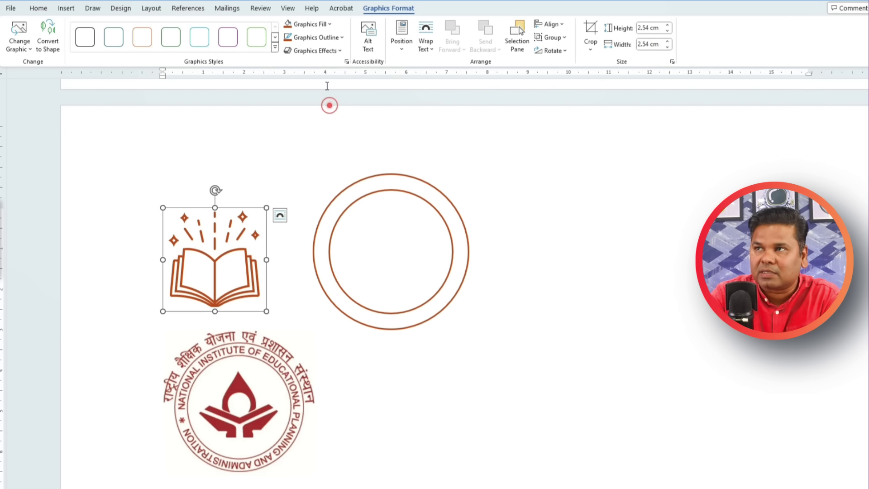
pyautogui.click(342, 38)
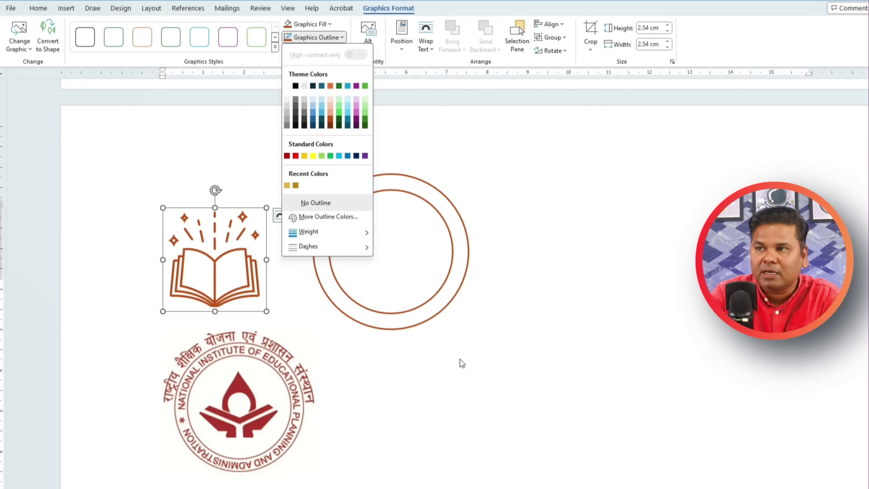
pyautogui.click(545, 393)
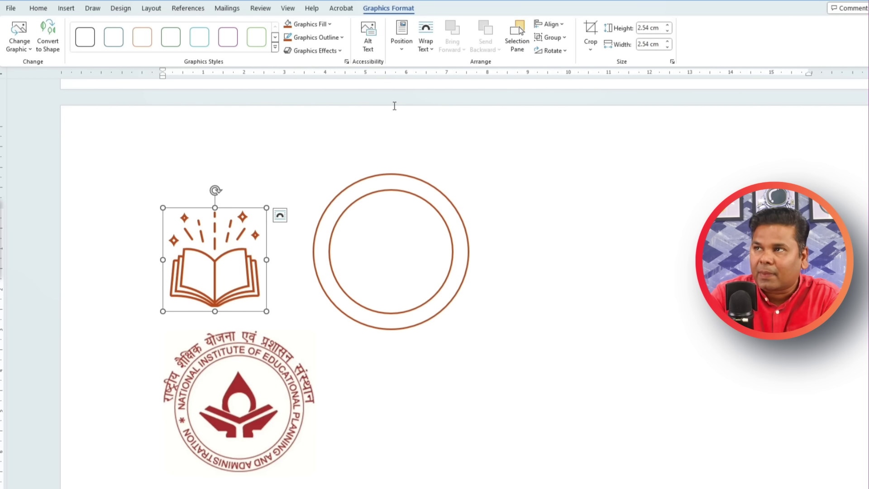
pyautogui.click(426, 45)
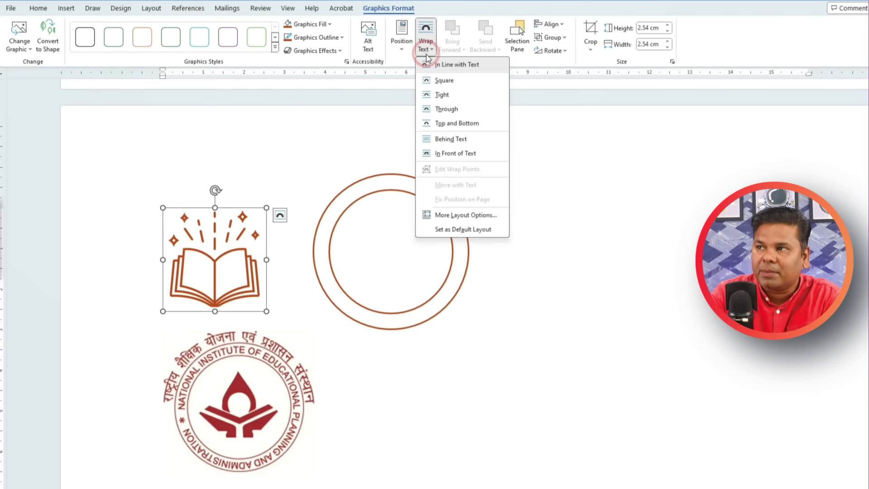
pyautogui.click(472, 152)
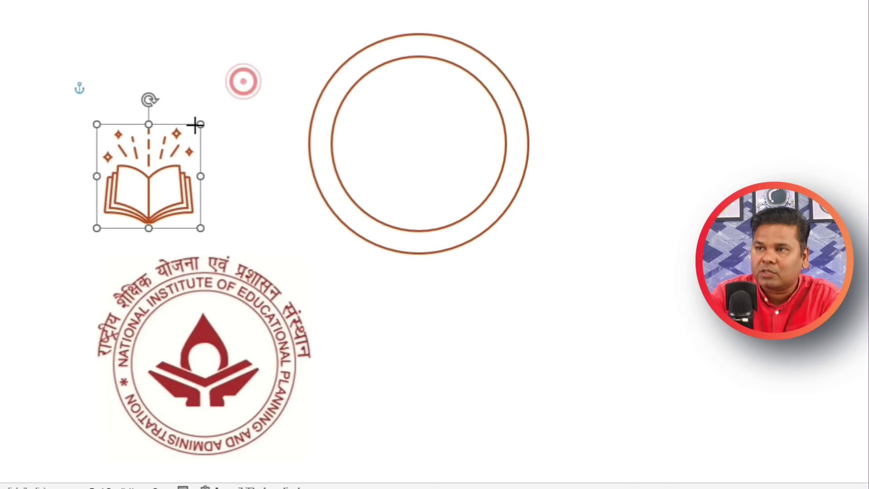
pyautogui.moveTo(214, 265); pyautogui.dragTo(391, 256)
pyautogui.moveTo(410, 147); pyautogui.dragTo(405, 154)
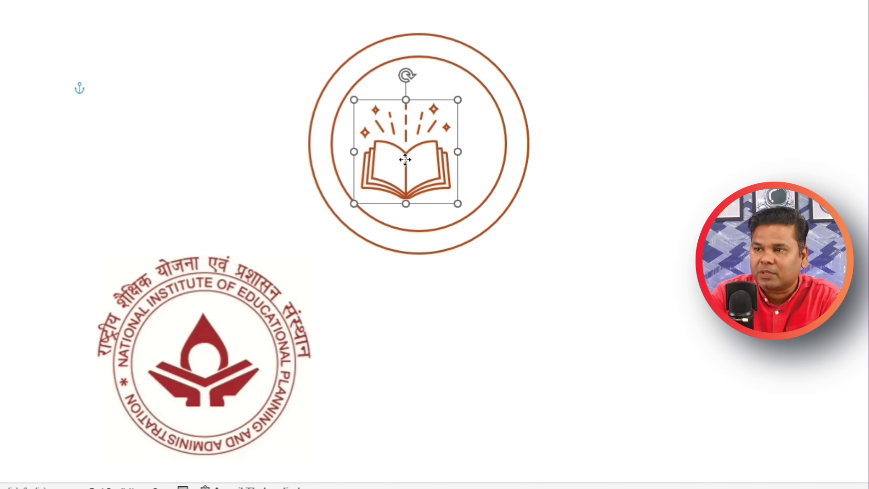
pyautogui.moveTo(457, 97); pyautogui.dragTo(480, 80)
pyautogui.click(421, 126)
pyautogui.click(403, 145)
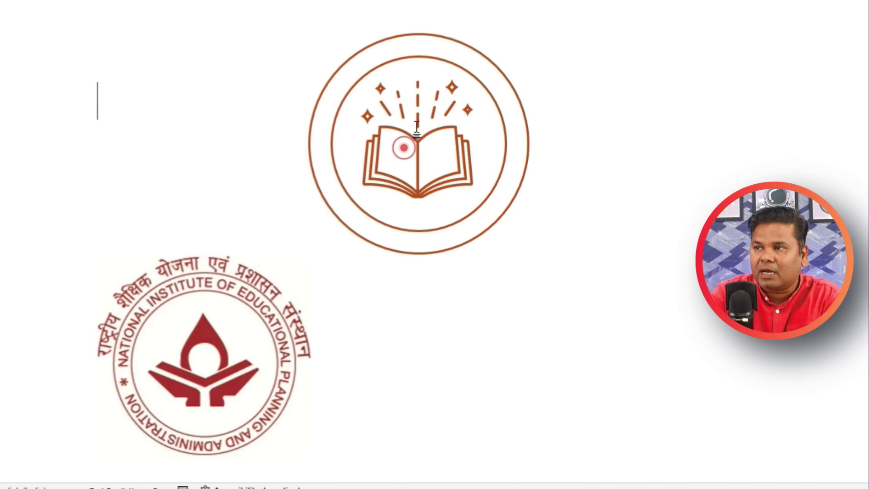
pyautogui.click(406, 136)
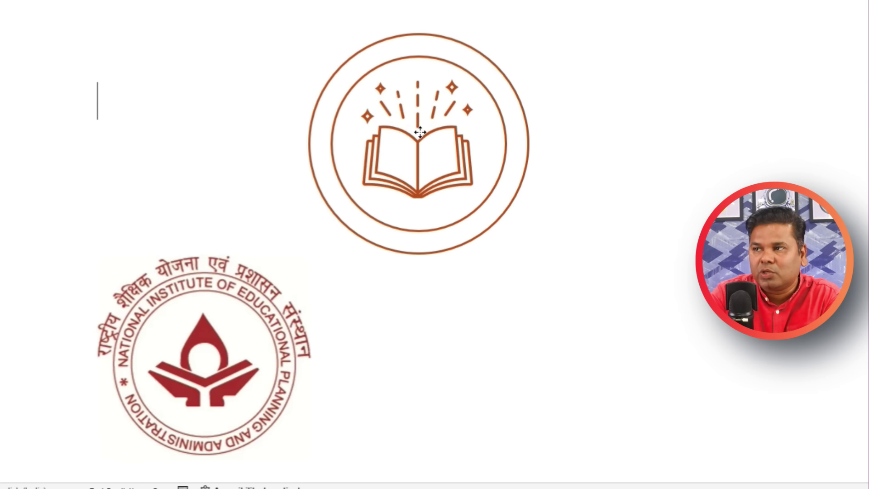
pyautogui.click(384, 114)
pyautogui.scroll(5, 438, 146)
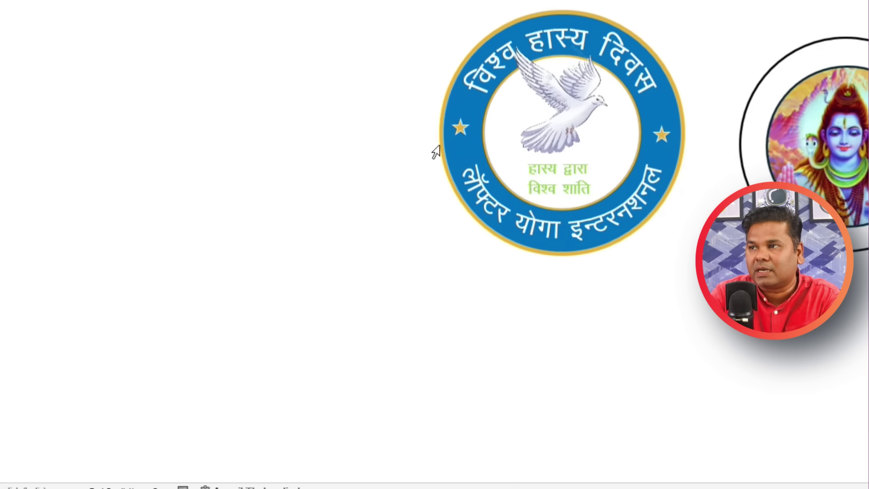
pyautogui.scroll(-5, 617, 158)
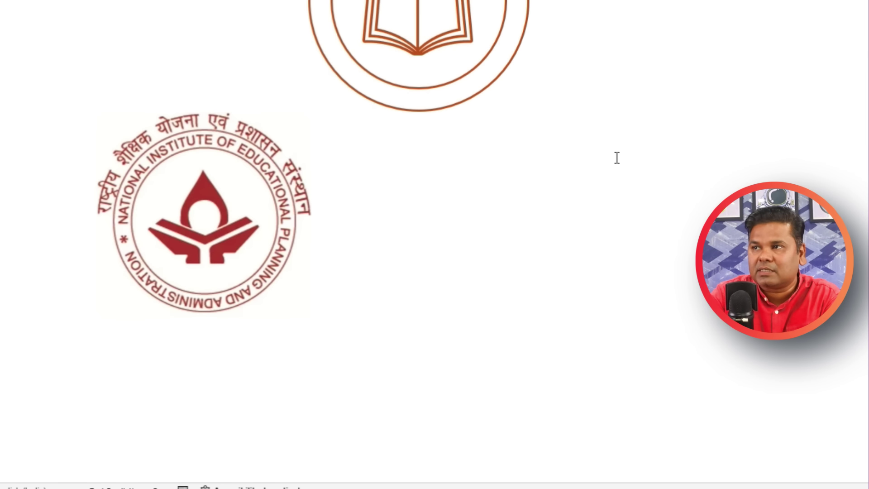
pyautogui.scroll(2, 607, 157)
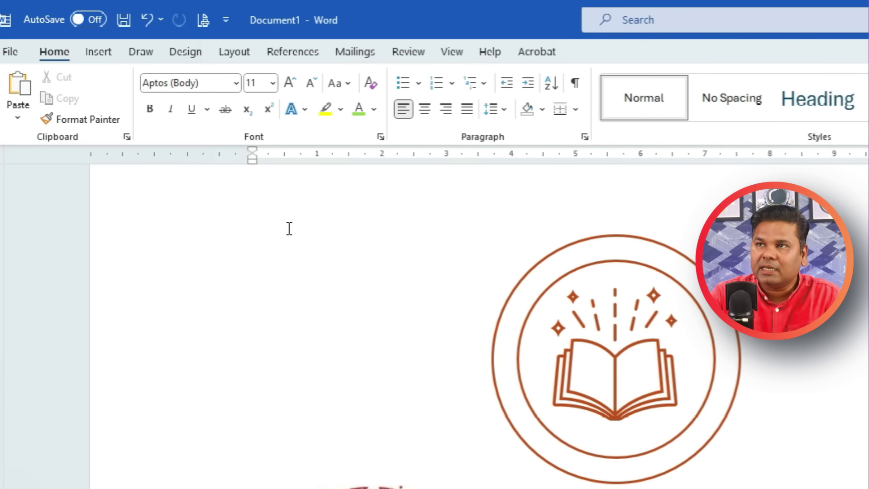
# Insert WordArt in the plain black style and set its shadow to No Shadow
pyautogui.click(88, 53)
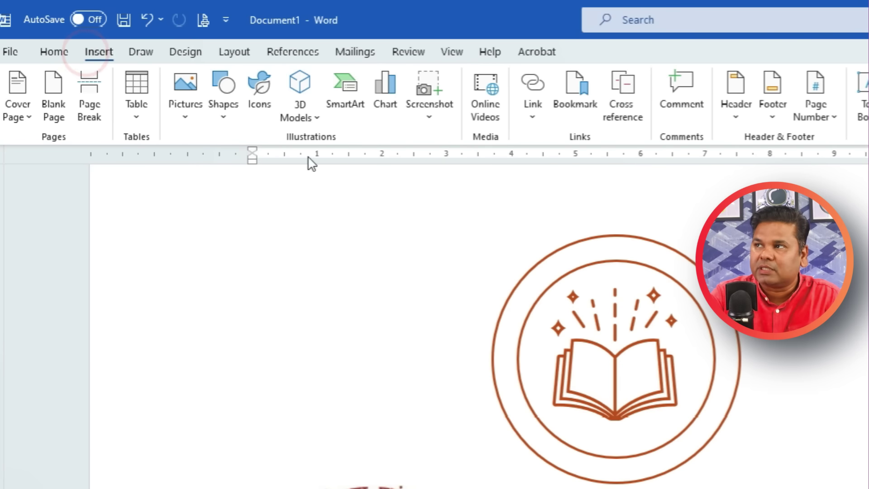
pyautogui.click(465, 100)
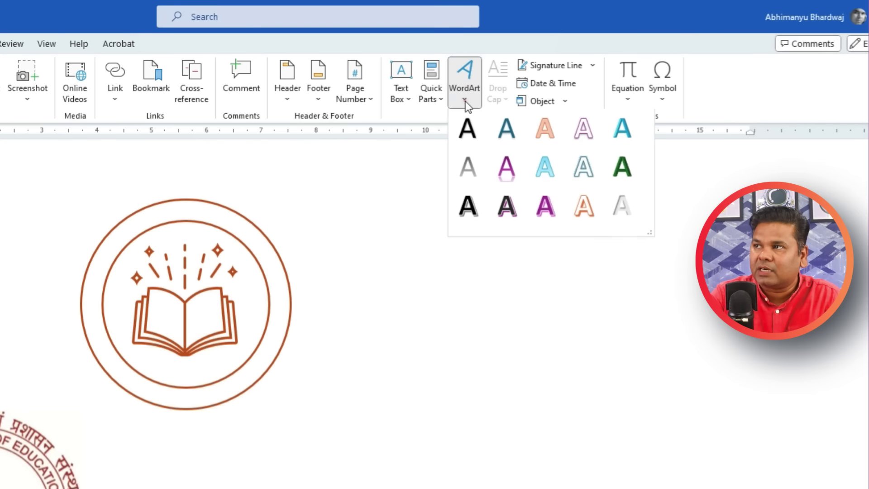
pyautogui.click(472, 143)
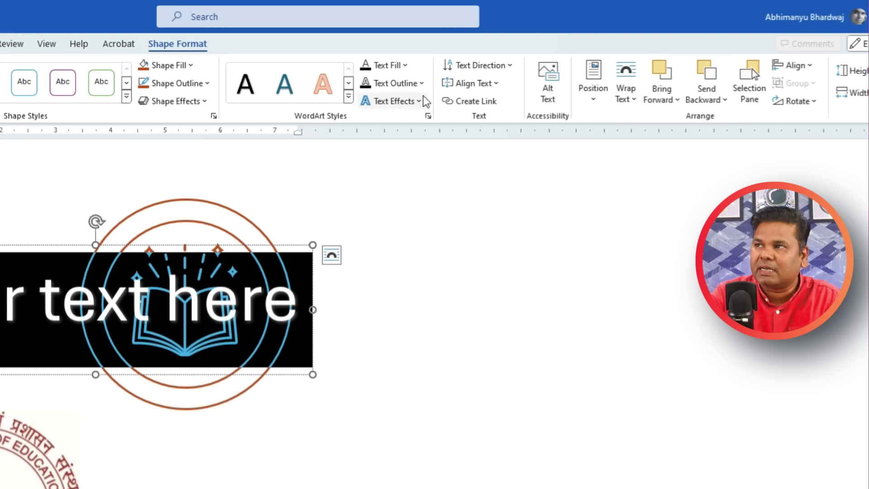
pyautogui.click(422, 107)
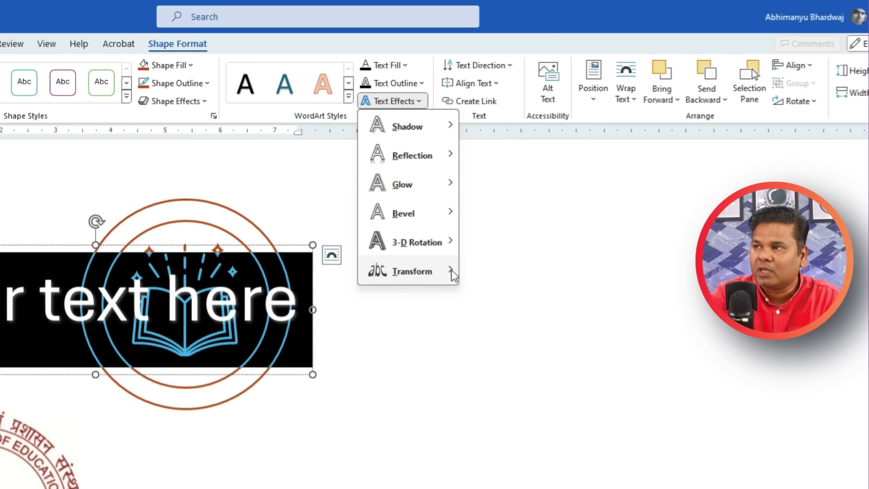
pyautogui.click(416, 126)
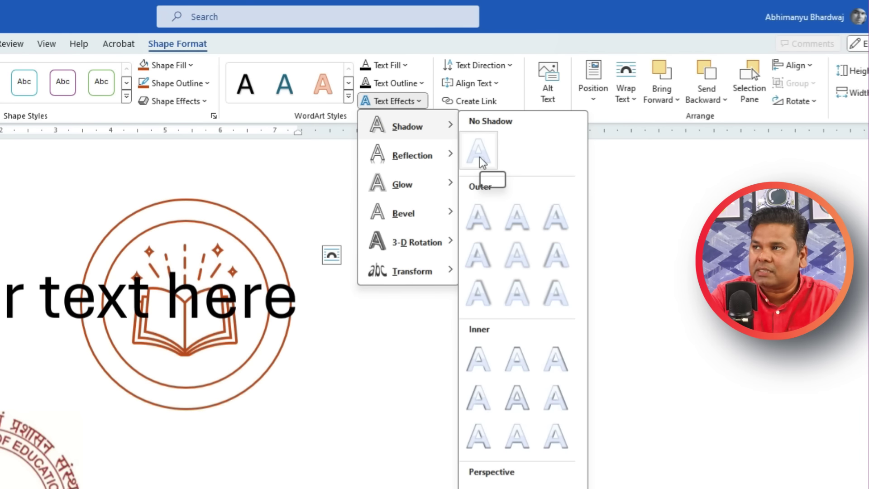
pyautogui.click(481, 154)
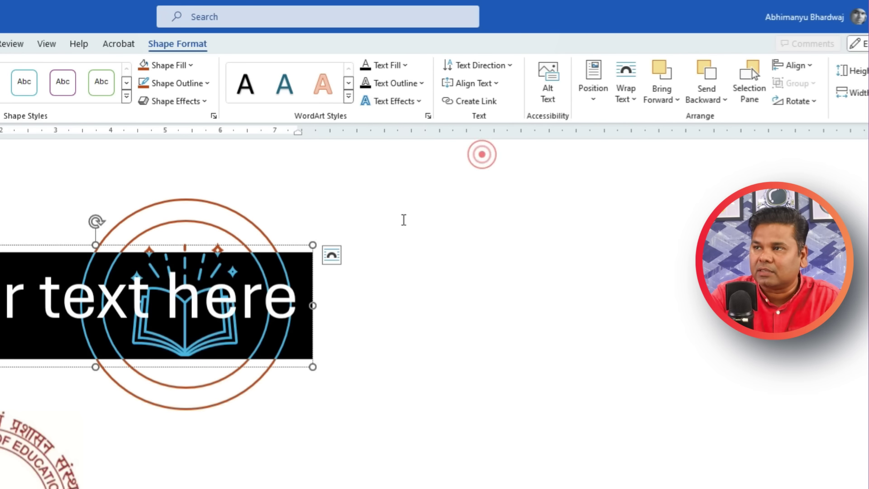
# Move the WordArt box below the book logo and widen it to the left
pyautogui.click(469, 281)
pyautogui.click(342, 137)
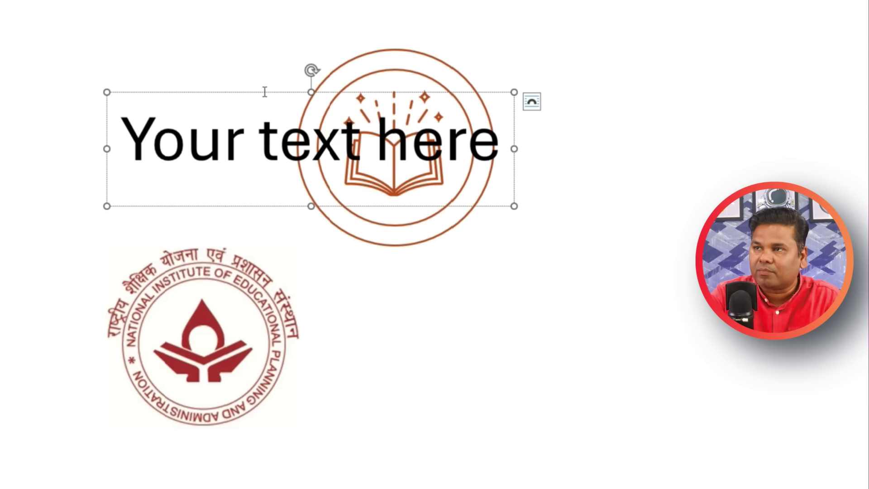
pyautogui.moveTo(268, 89); pyautogui.dragTo(531, 281)
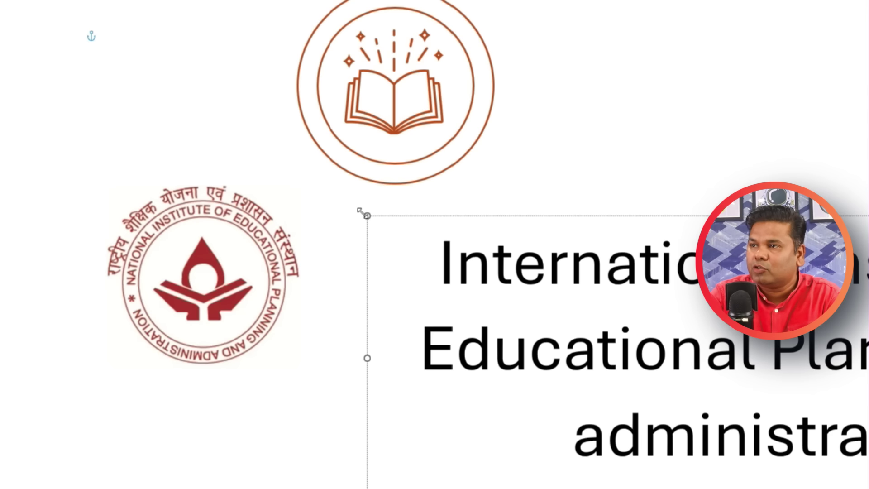
pyautogui.moveTo(362, 213); pyautogui.dragTo(241, 193)
# Reduce the institute name's font size twice so it fits on one line
pyautogui.tripleClick(524, 224)
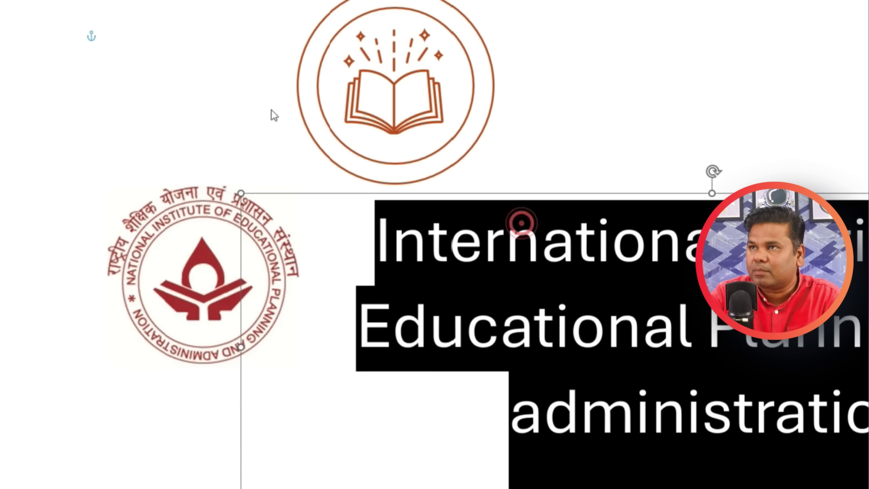
pyautogui.press('ctrl+shift+less')
pyautogui.press('ctrl+shift+less')
pyautogui.press('ctrl+shift+less')
pyautogui.press('ctrl+shift+less')
pyautogui.press('ctrl+shift+less')
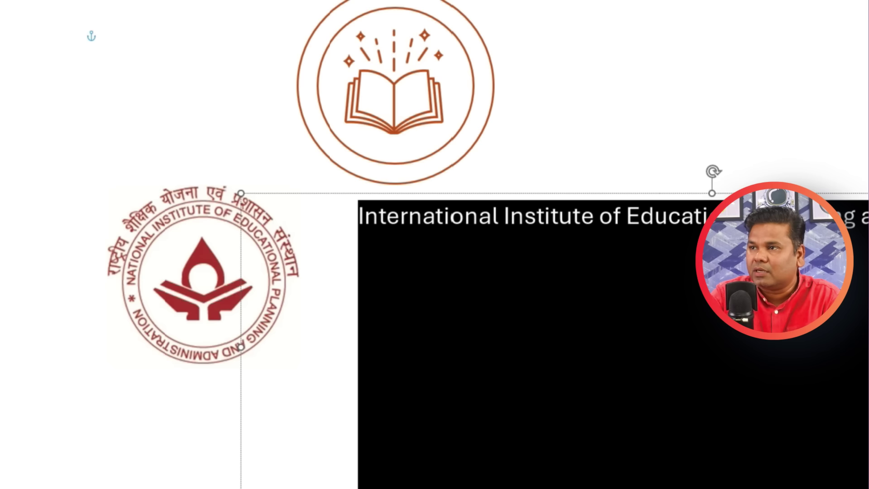
pyautogui.press('ctrl+shift+less')
# Resize the title box snugly around the text and place it below the book logo
pyautogui.click(275, 197)
pyautogui.click(317, 196)
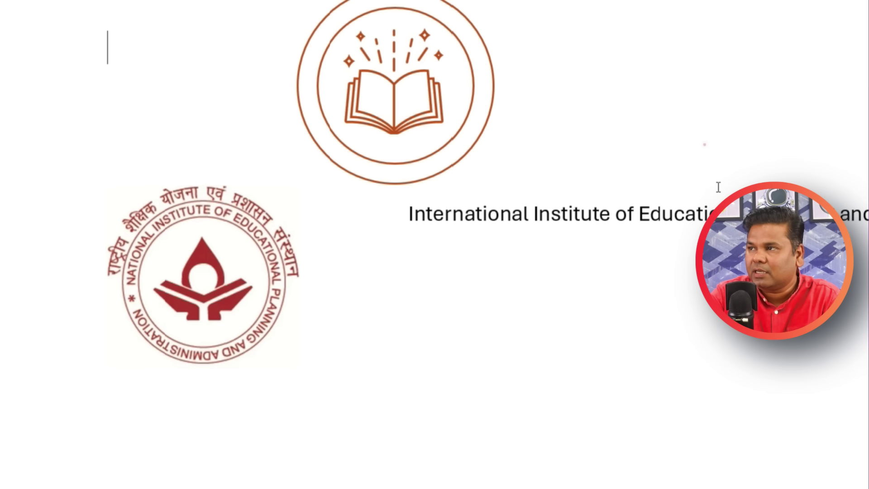
pyautogui.moveTo(792, 194); pyautogui.dragTo(564, 98)
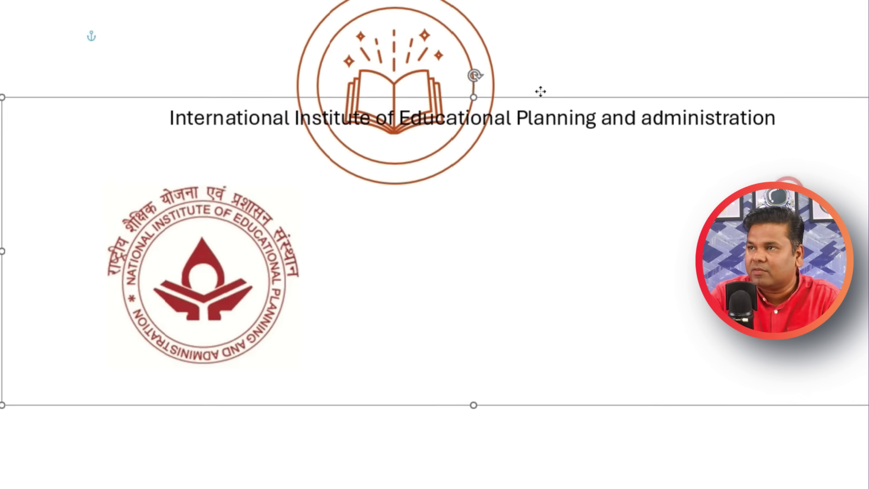
pyautogui.moveTo(485, 404); pyautogui.dragTo(483, 206)
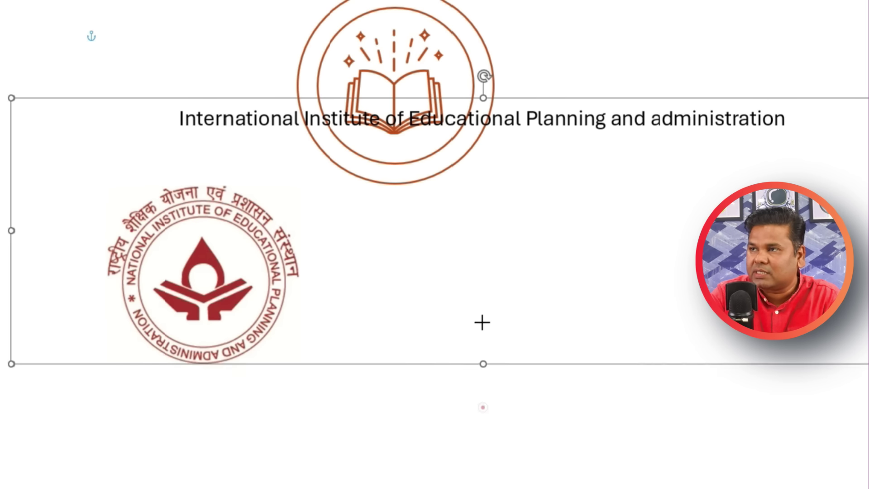
pyautogui.moveTo(867, 152); pyautogui.dragTo(650, 151)
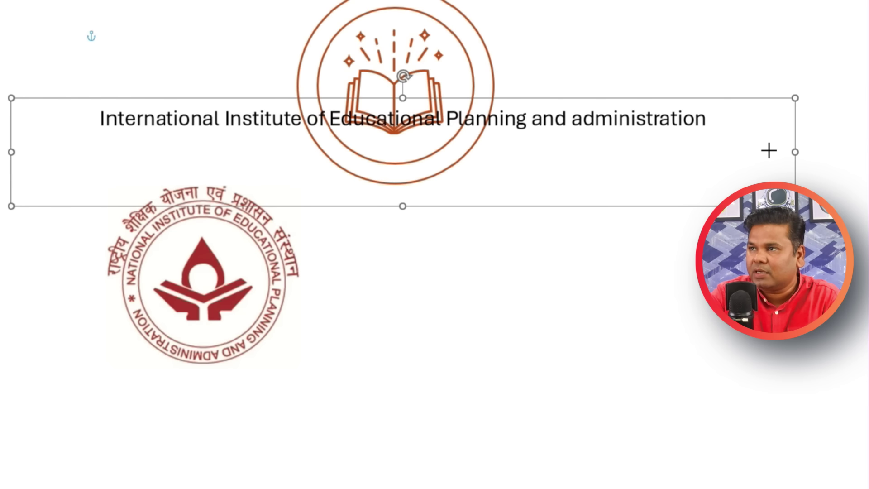
pyautogui.moveTo(350, 97); pyautogui.dragTo(656, 246)
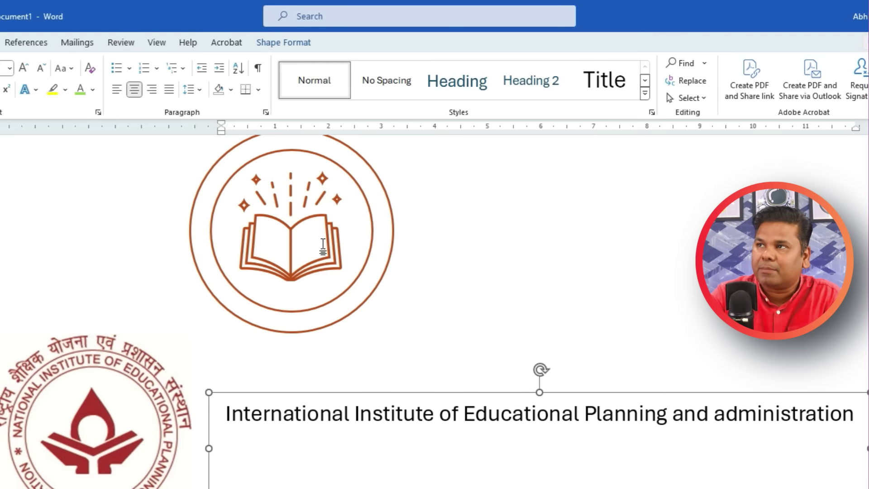
pyautogui.click(294, 43)
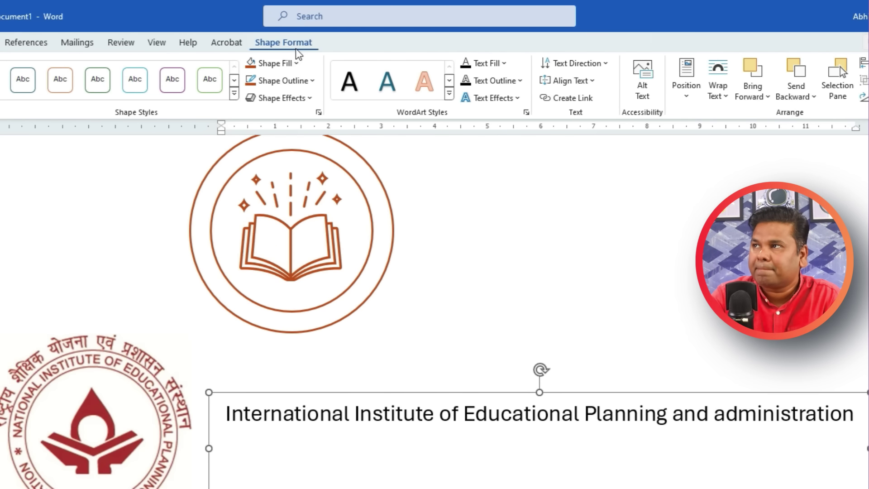
# Apply the Arch text transform to the title and move it onto the book logo
pyautogui.click(515, 101)
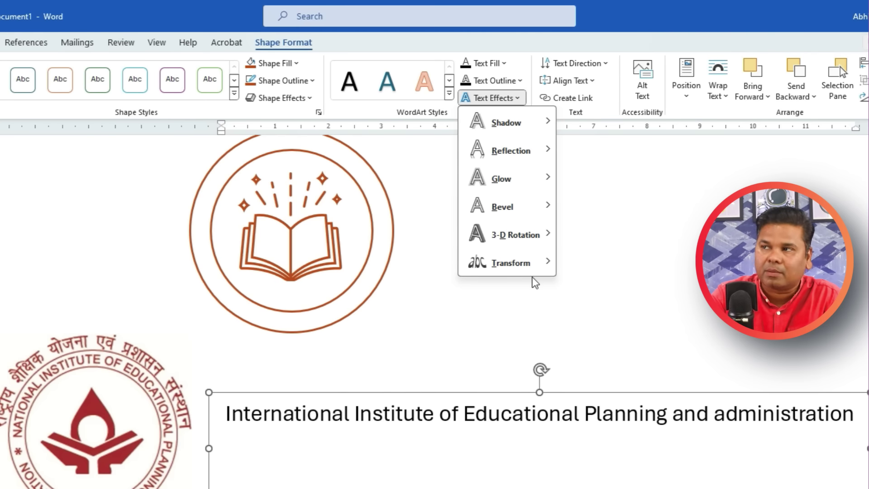
pyautogui.moveTo(200, 193)
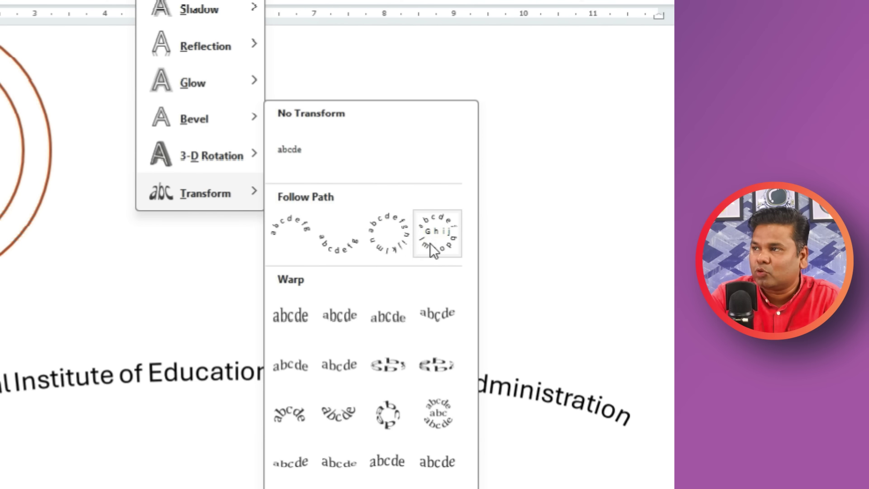
pyautogui.click(285, 241)
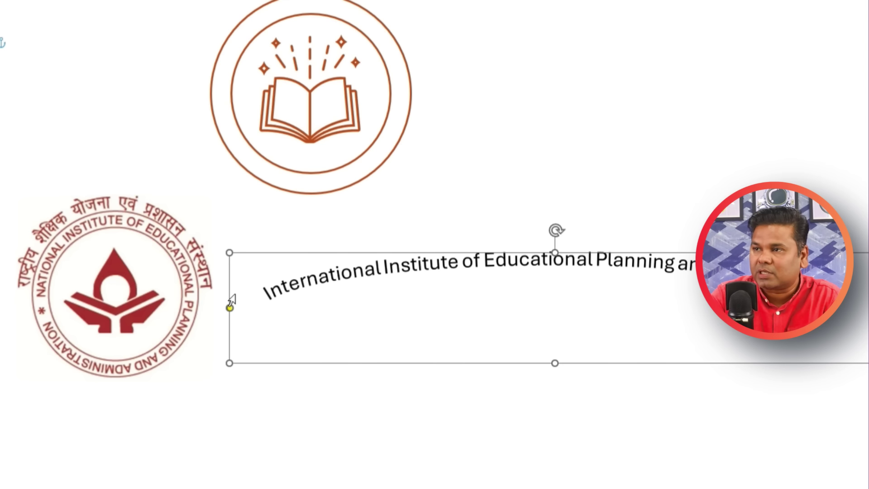
pyautogui.moveTo(229, 364)
pyautogui.mouseDown()
pyautogui.moveTo(499, 431)
pyautogui.moveTo(672, 446)
pyautogui.mouseUp()
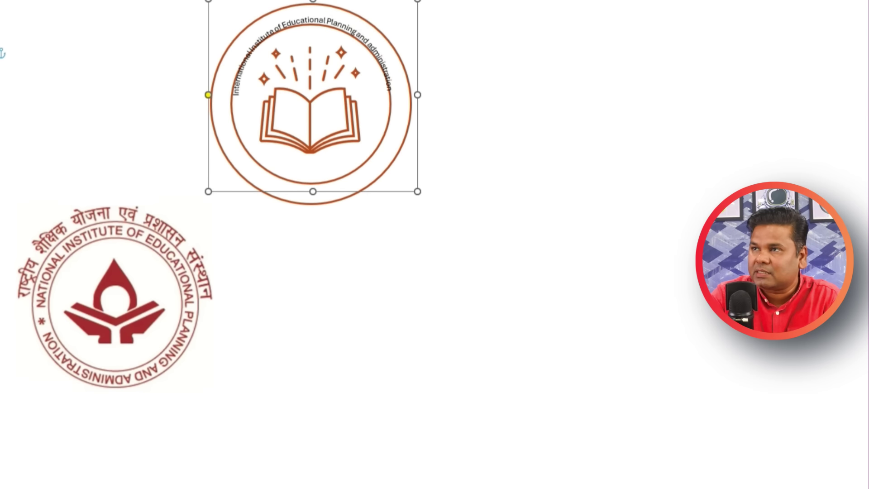
pyautogui.scroll(3, 750, 365)
pyautogui.moveTo(755, 395); pyautogui.dragTo(283, 137)
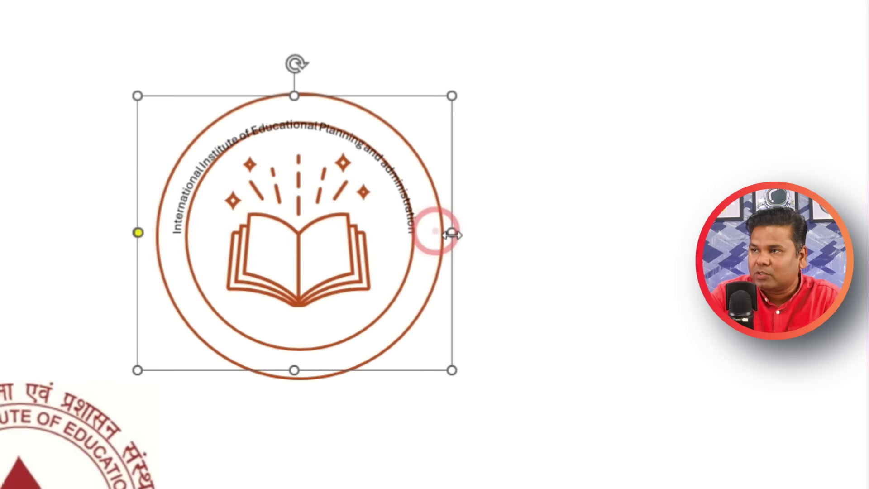
# Adjust the arched box's top, bottom and sides so the text follows the outer ring
pyautogui.moveTo(294, 94); pyautogui.dragTo(301, 82)
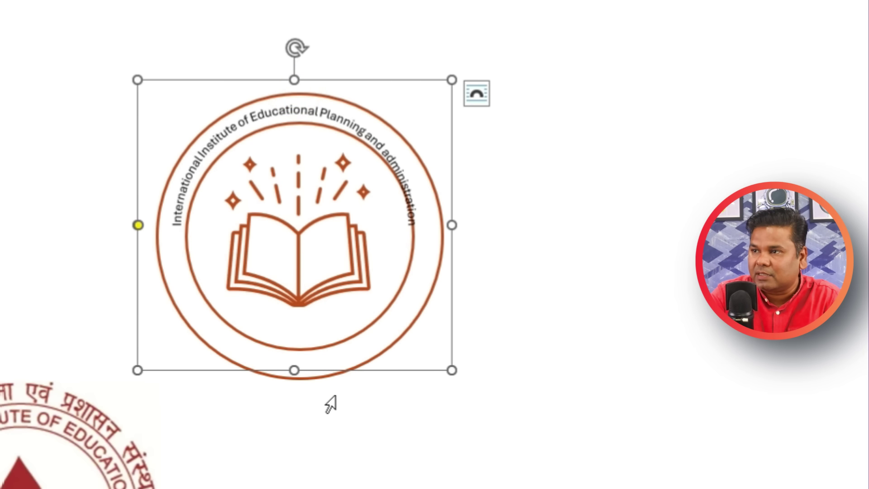
pyautogui.moveTo(296, 371); pyautogui.dragTo(295, 382)
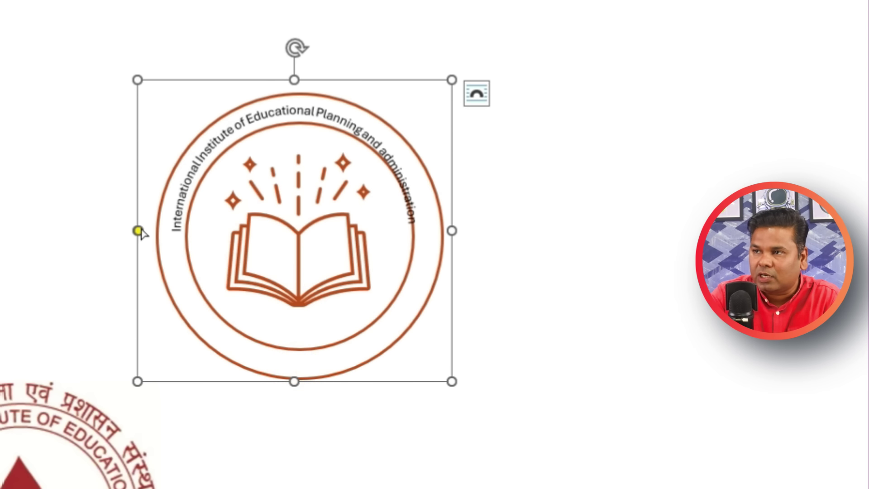
pyautogui.moveTo(136, 248); pyautogui.dragTo(146, 236)
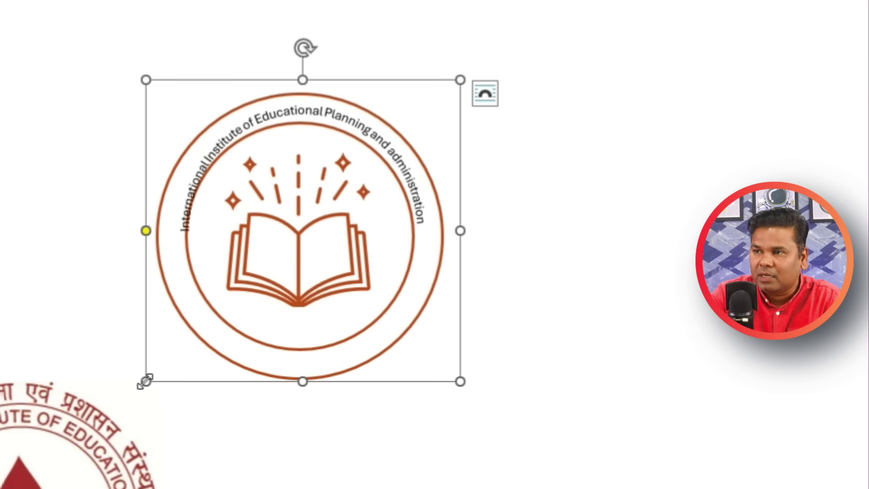
pyautogui.moveTo(144, 382); pyautogui.dragTo(155, 382)
pyautogui.moveTo(457, 230); pyautogui.dragTo(446, 231)
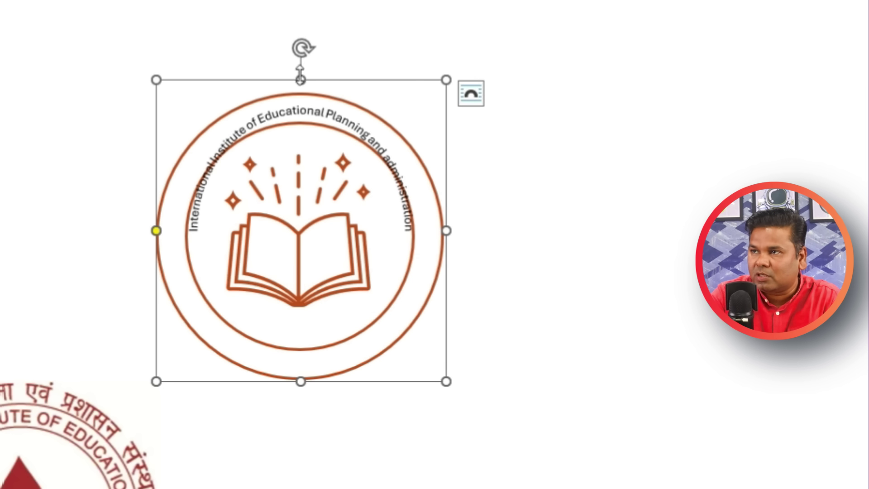
pyautogui.moveTo(301, 80); pyautogui.dragTo(300, 92)
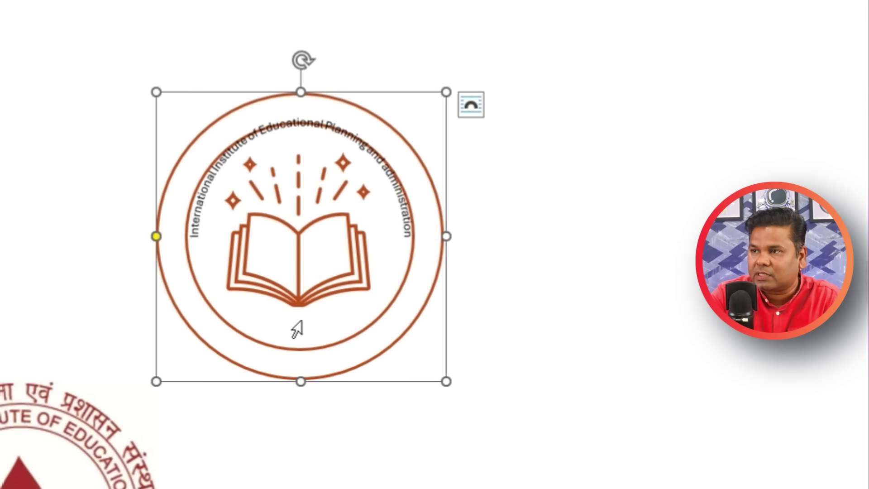
pyautogui.moveTo(156, 235); pyautogui.dragTo(157, 251)
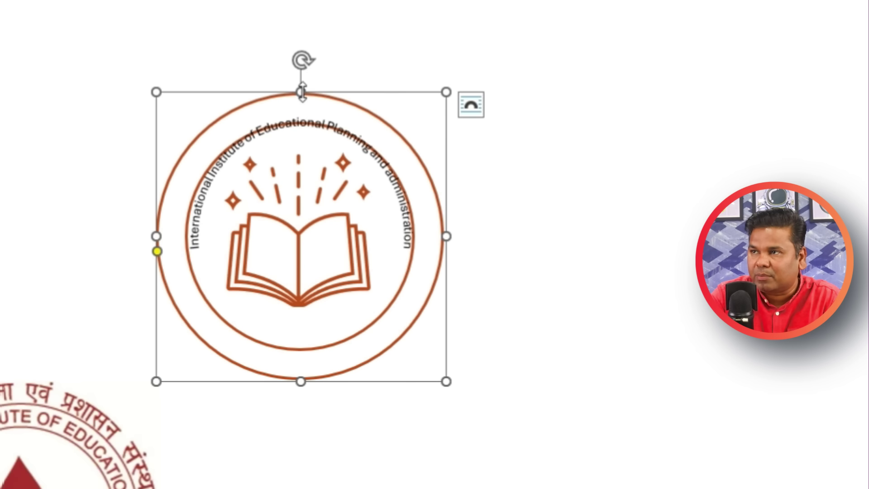
pyautogui.moveTo(302, 92); pyautogui.dragTo(302, 89)
# Move the curved English institute name box to the right of the book logo
pyautogui.doubleClick(364, 90)
pyautogui.click(460, 165)
pyautogui.doubleClick(332, 95)
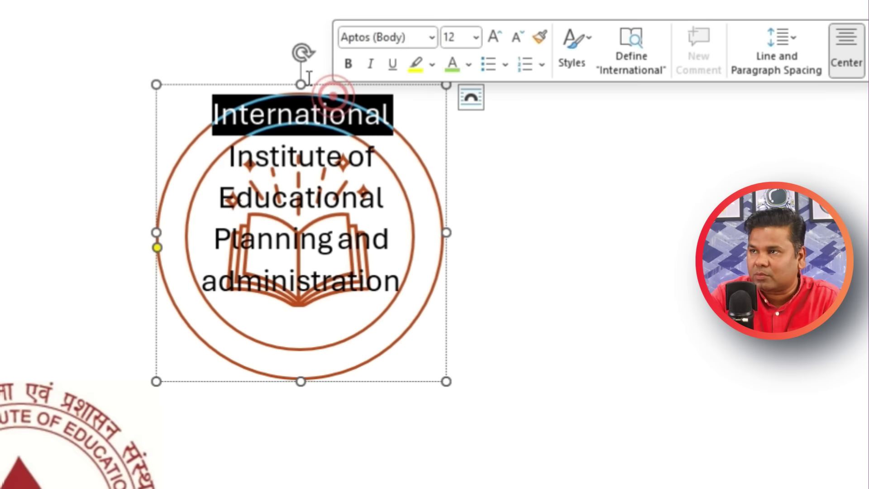
pyautogui.click(440, 113)
pyautogui.click(417, 369)
pyautogui.click(600, 432)
pyautogui.tripleClick(374, 359)
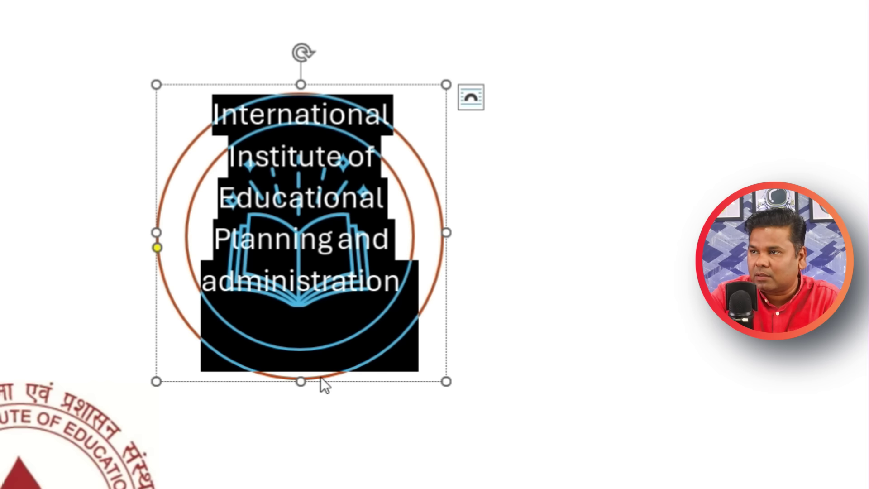
pyautogui.moveTo(321, 376); pyautogui.dragTo(653, 418)
# Extend the text arc into a near-full circle and resize the box to a round shape
pyautogui.moveTo(383, 265); pyautogui.dragTo(395, 318)
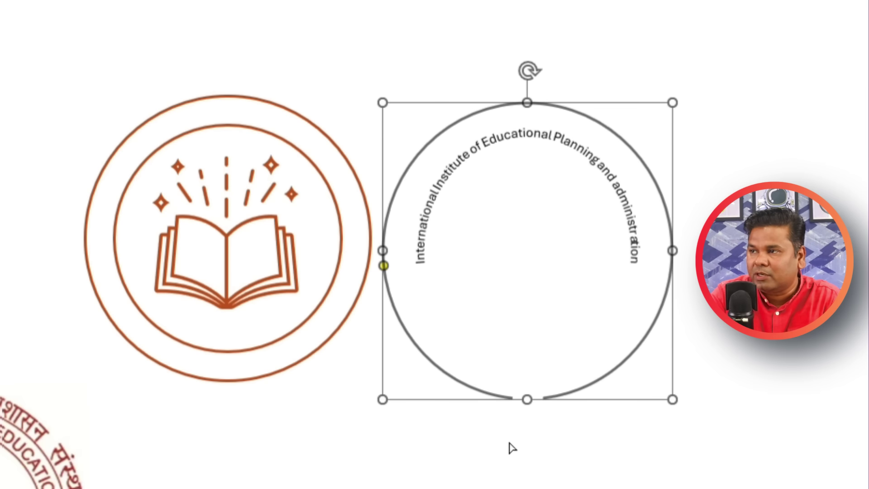
pyautogui.moveTo(525, 458)
pyautogui.mouseDown()
pyautogui.moveTo(434, 395)
pyautogui.moveTo(361, 271)
pyautogui.moveTo(361, 194)
pyautogui.moveTo(369, 185)
pyautogui.moveTo(384, 266)
pyautogui.moveTo(444, 352)
pyautogui.moveTo(529, 429)
pyautogui.mouseUp()
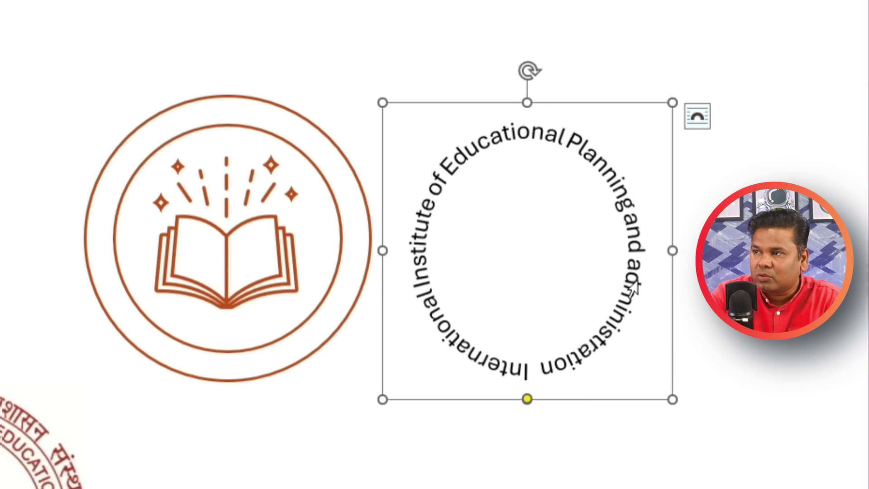
pyautogui.moveTo(673, 252); pyautogui.dragTo(720, 249)
pyautogui.moveTo(748, 181); pyautogui.dragTo(746, 181)
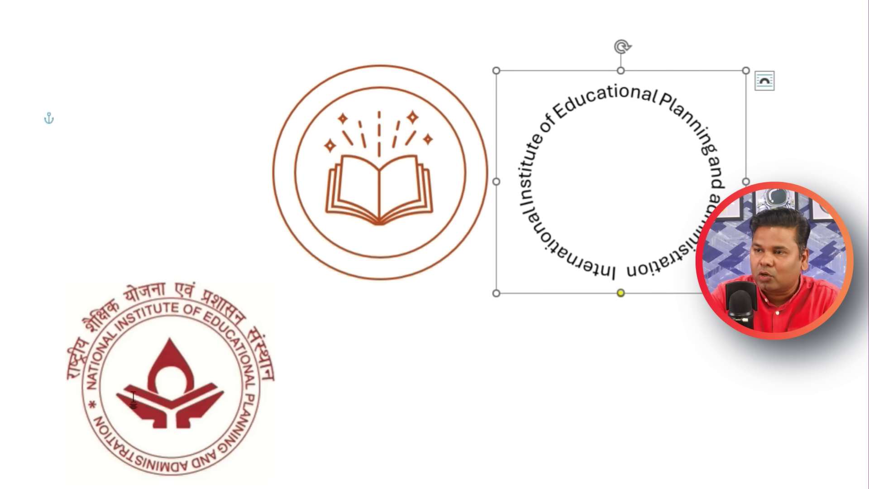
# Replace 'Inter' so the ring text begins '*National Institute of Educational Planning and administration'
pyautogui.tripleClick(613, 276)
pyautogui.click(515, 90)
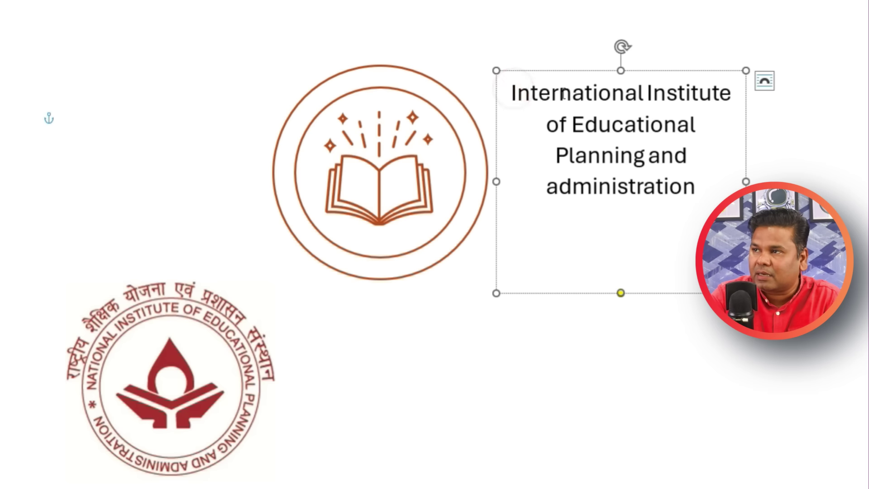
pyautogui.moveTo(561, 94); pyautogui.dragTo(513, 100)
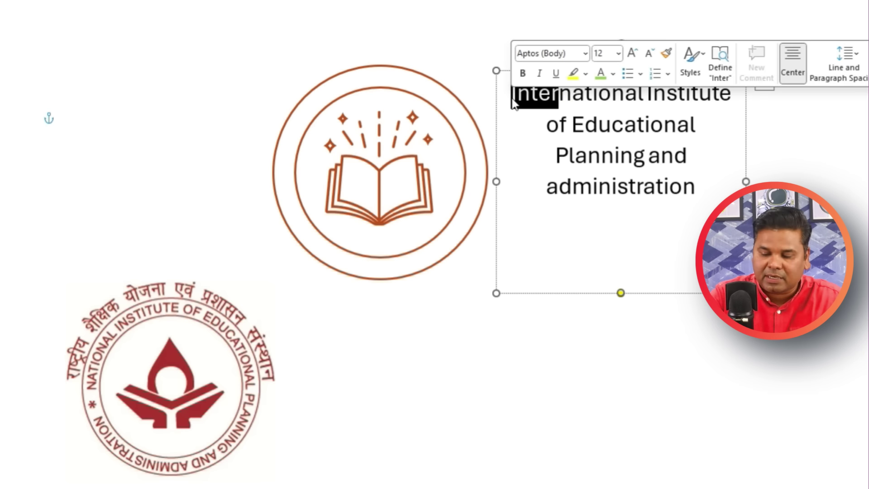
pyautogui.press('BackSpace')
pyautogui.hotkey('shift', 'Right')
pyautogui.write('N')
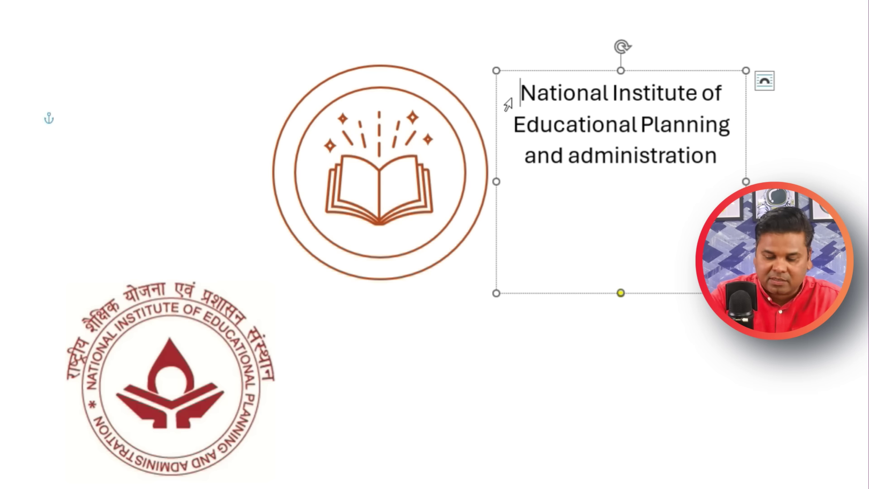
pyautogui.write('*')
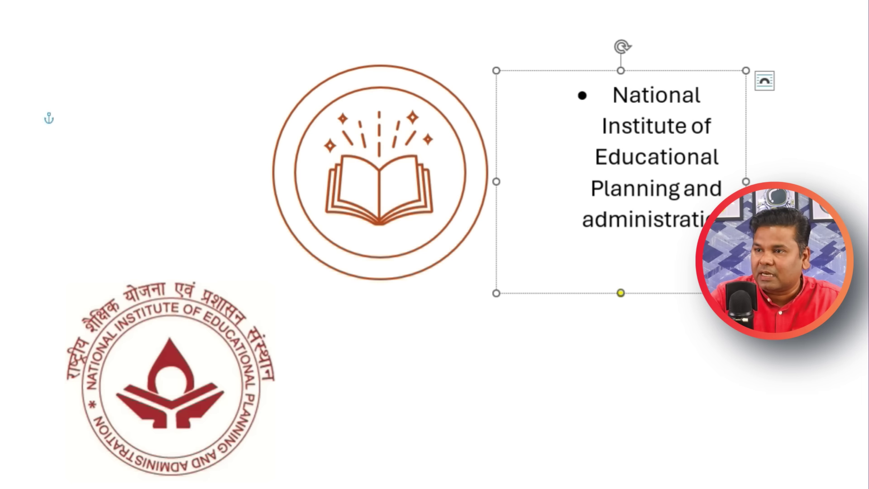
pyautogui.press('BackSpace')
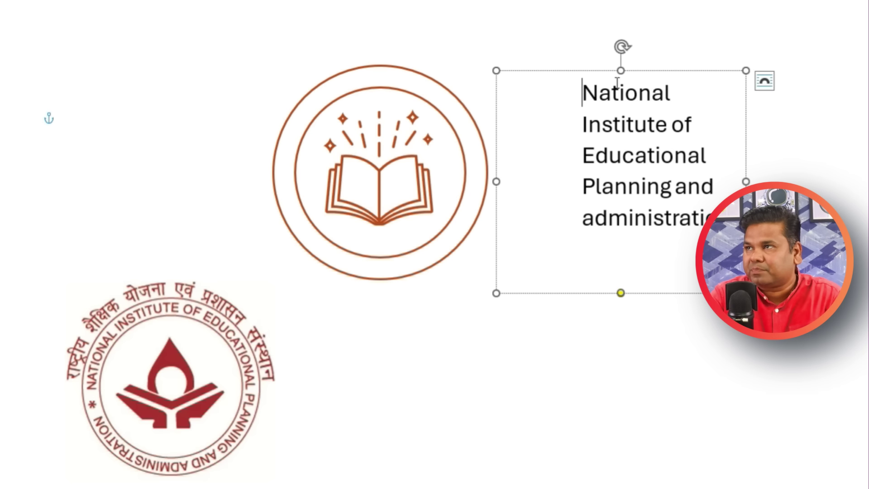
pyautogui.write('*')
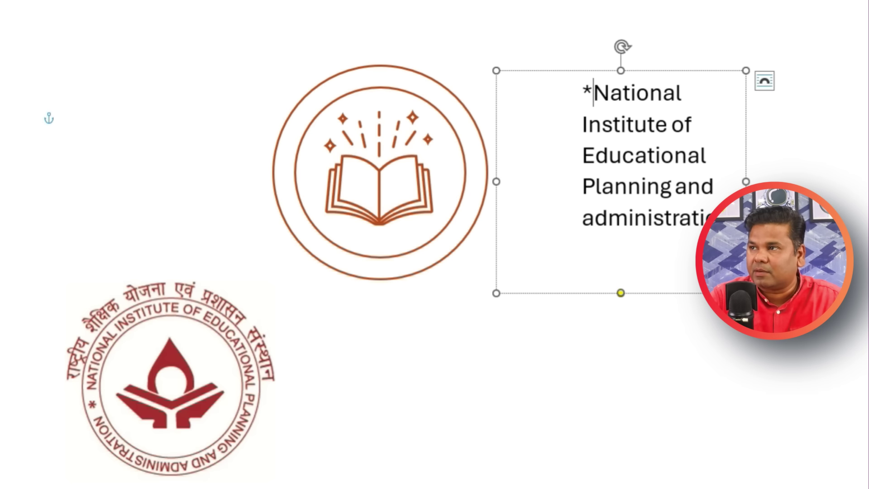
pyautogui.click(616, 285)
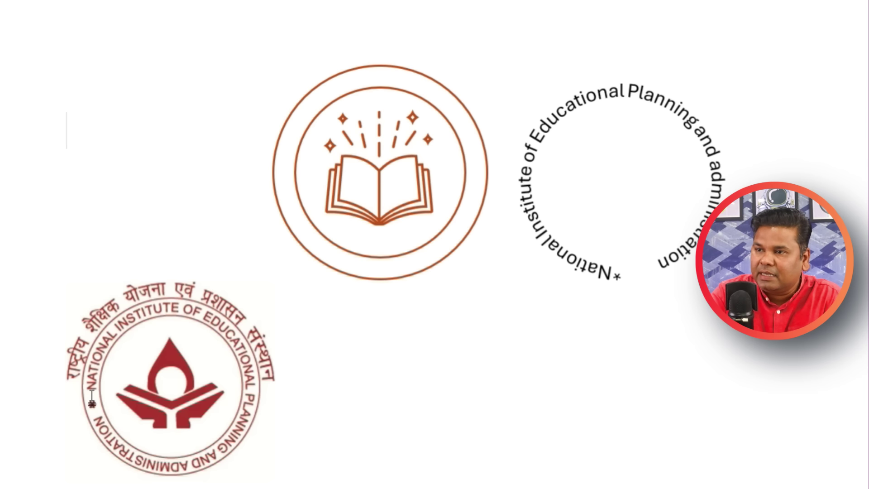
# Rotate the text ring so '*National' starts at the top left
pyautogui.click(604, 146)
pyautogui.hotkey('ctrl', 'shift', 'Left')
pyautogui.click(745, 355)
pyautogui.click(648, 67)
pyautogui.click(668, 92)
pyautogui.moveTo(620, 47)
pyautogui.mouseDown()
pyautogui.moveTo(702, 104)
pyautogui.moveTo(733, 193)
pyautogui.mouseUp()
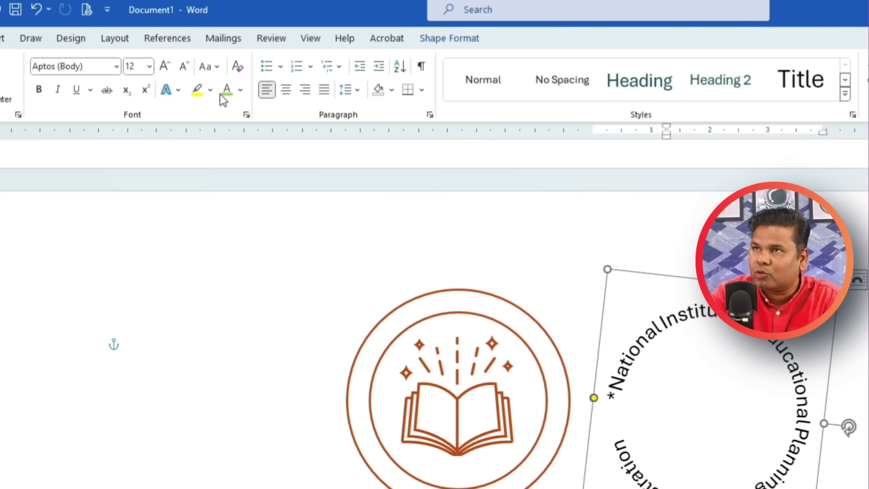
# Make the circular text UPPERCASE and two font sizes smaller
pyautogui.click(211, 68)
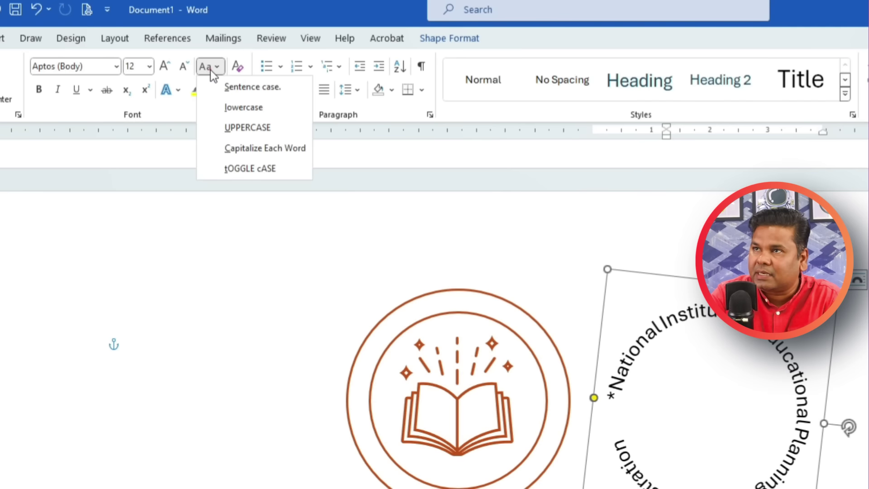
pyautogui.click(257, 129)
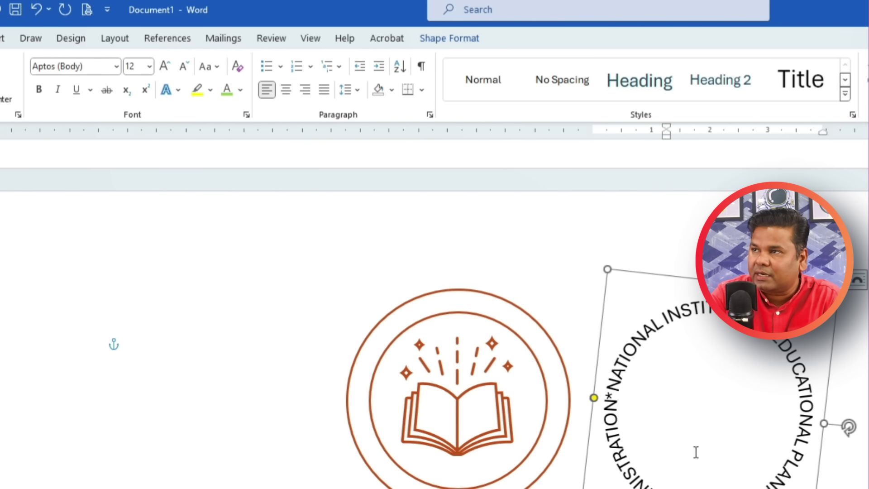
pyautogui.click(183, 71)
pyautogui.click(183, 71)
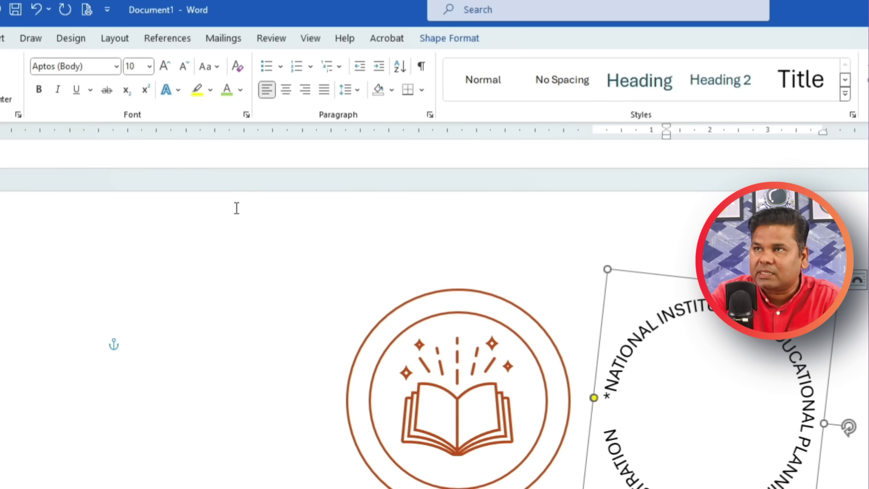
# Colour the ring text dark orange-brown and move it around the book logo
pyautogui.click(240, 90)
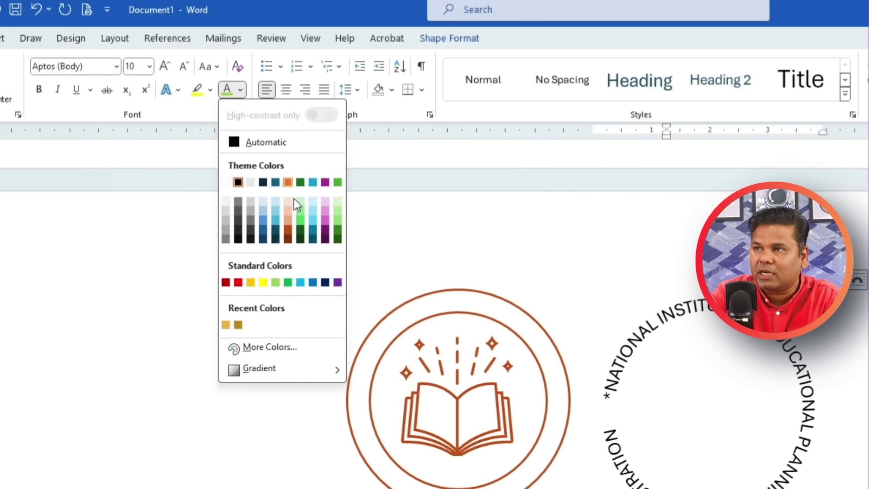
pyautogui.click(288, 230)
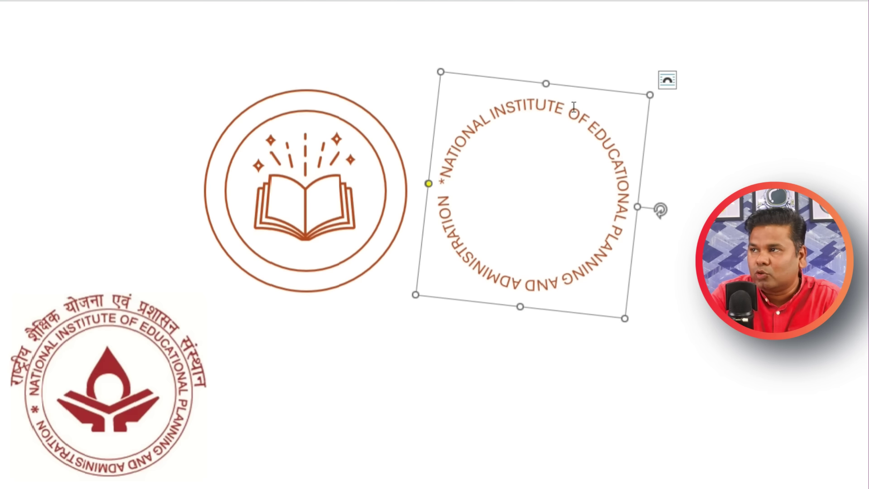
pyautogui.moveTo(581, 88); pyautogui.dragTo(353, 89)
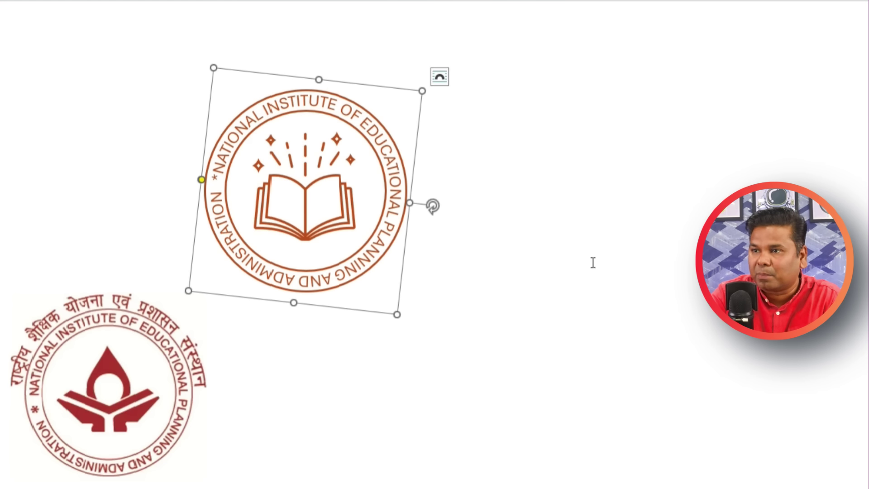
pyautogui.click(315, 403)
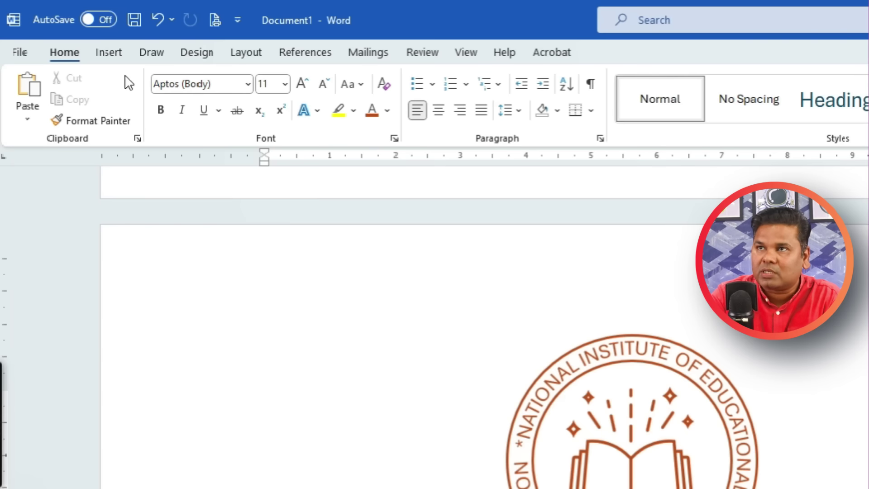
# Insert a plain black WordArt text box with its shadow set to No Shadow
pyautogui.click(108, 50)
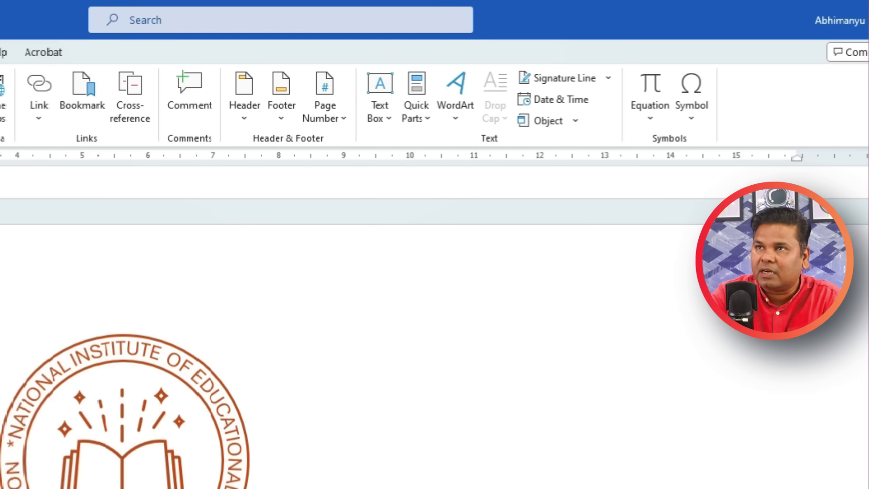
pyautogui.click(455, 108)
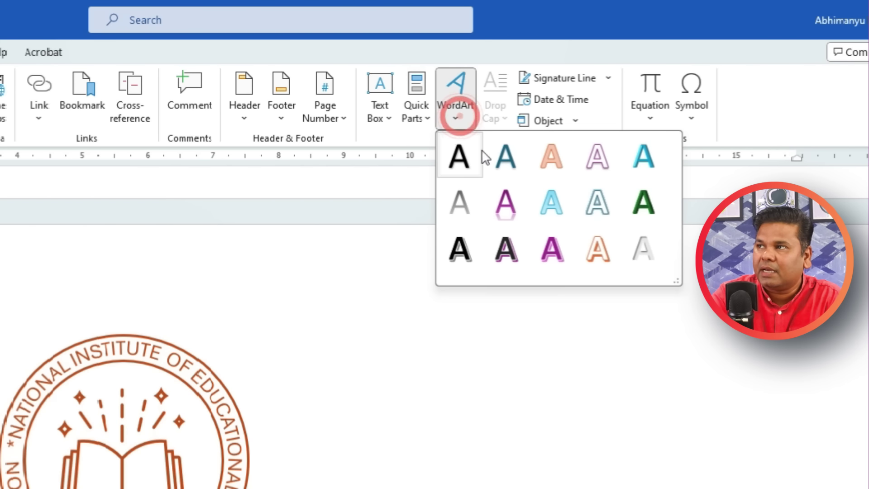
pyautogui.click(475, 165)
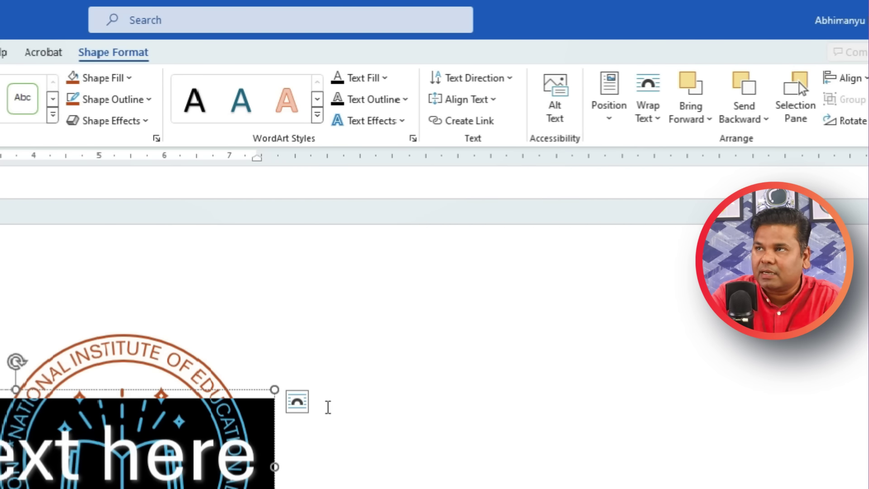
pyautogui.click(153, 125)
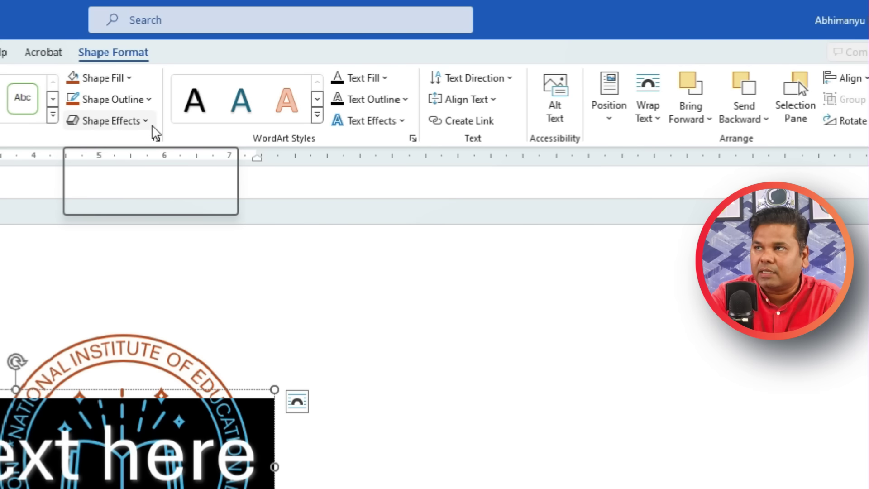
pyautogui.click(399, 123)
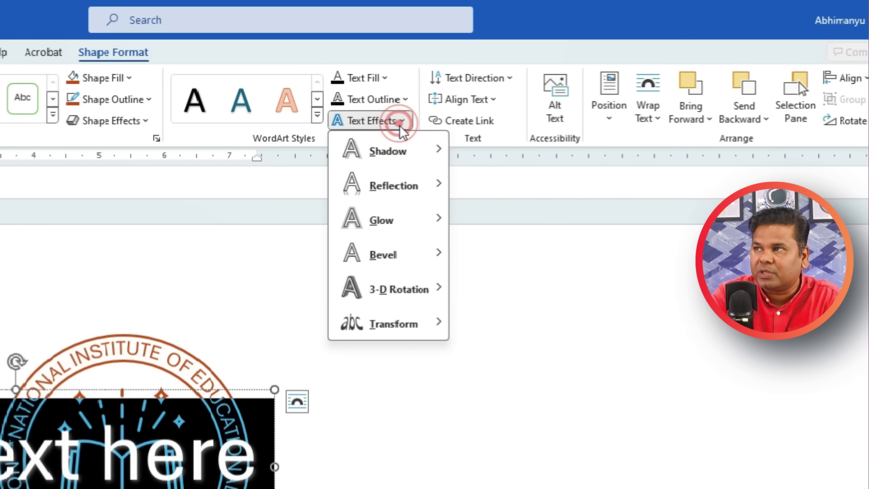
pyautogui.click(411, 151)
pyautogui.click(472, 181)
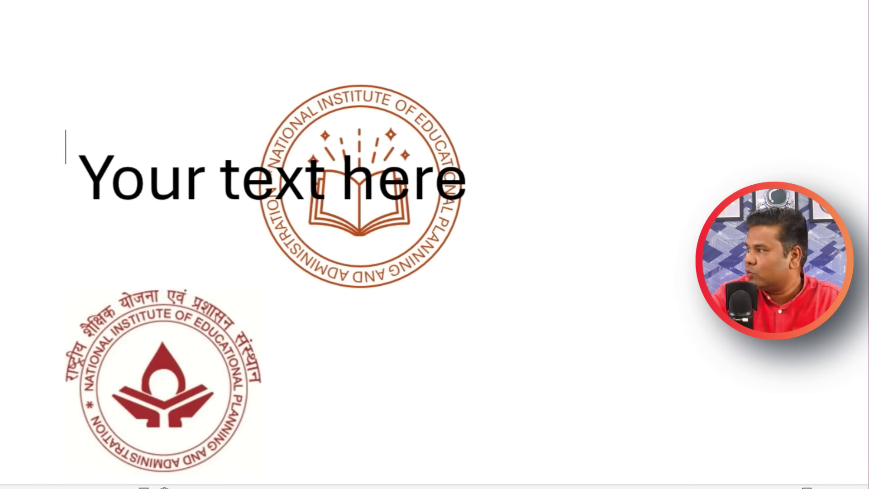
# Paste the Hindi institute name, shrink it two sizes onto one line, and move it top right
pyautogui.write('राष्ट्रीय शैक्षिक योजना एवं प्रशासन संस्थान')
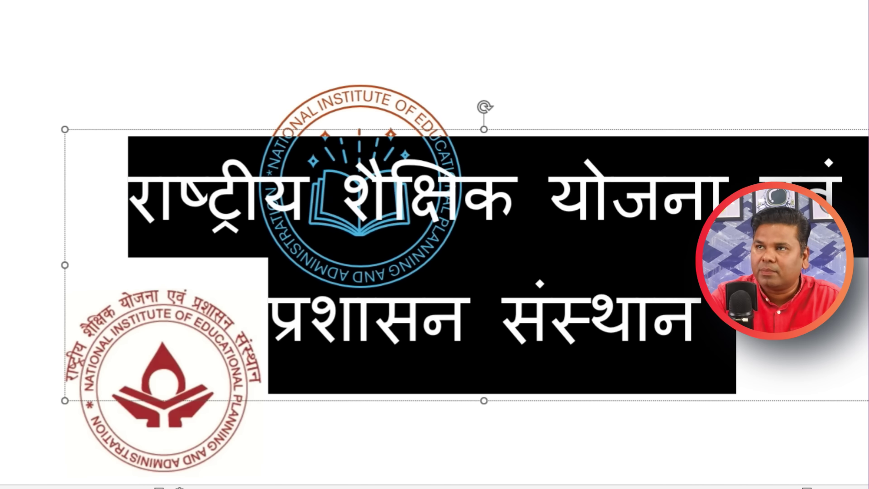
pyautogui.press('ctrl+shift+less')
pyautogui.press('ctrl+shift+less')
pyautogui.press('ctrl+shift+less')
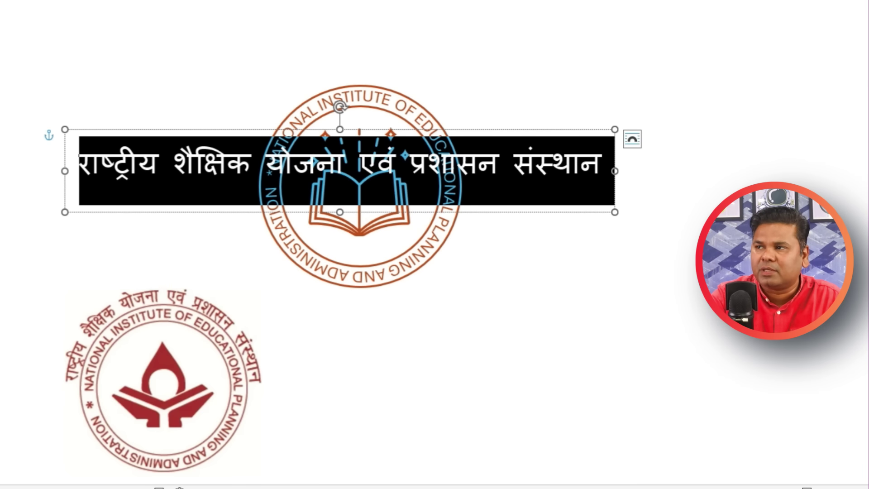
pyautogui.press('ctrl+shift+less')
pyautogui.click(351, 390)
pyautogui.click(204, 163)
pyautogui.moveTo(232, 128); pyautogui.dragTo(625, 65)
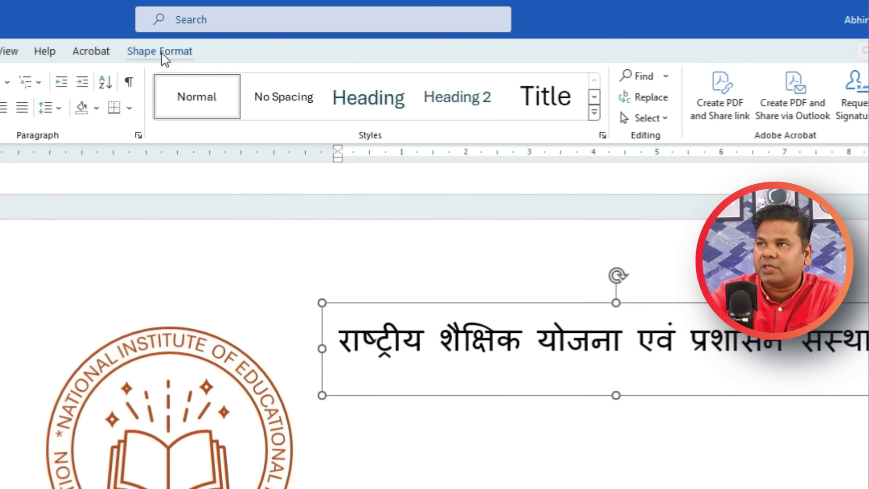
# Apply an arch text-effect transform to the Hindi institute name
pyautogui.click(159, 51)
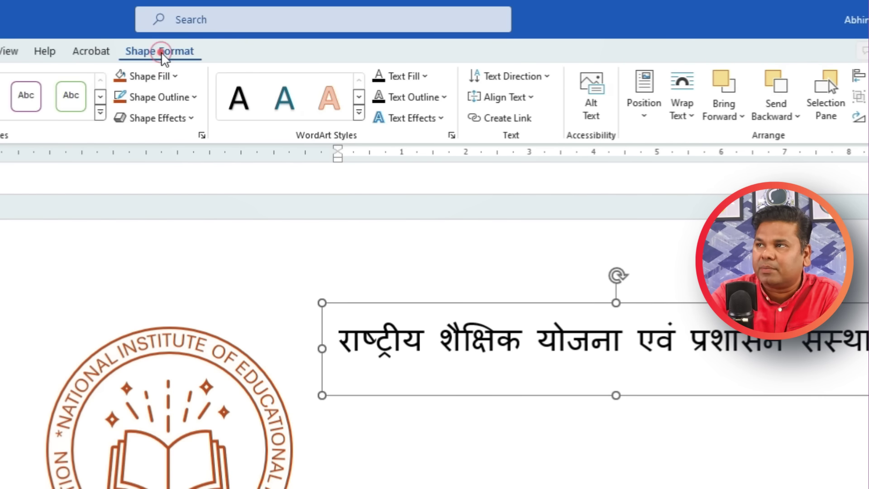
pyautogui.click(440, 119)
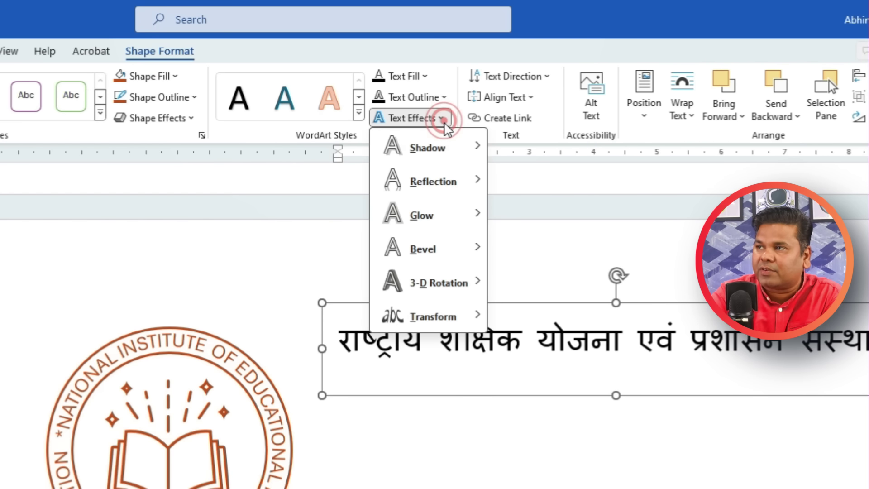
pyautogui.moveTo(432, 316)
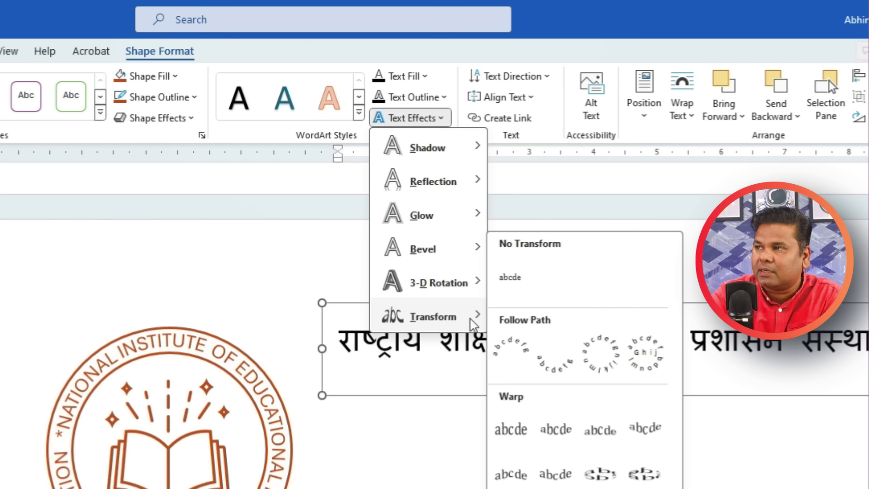
pyautogui.click(519, 361)
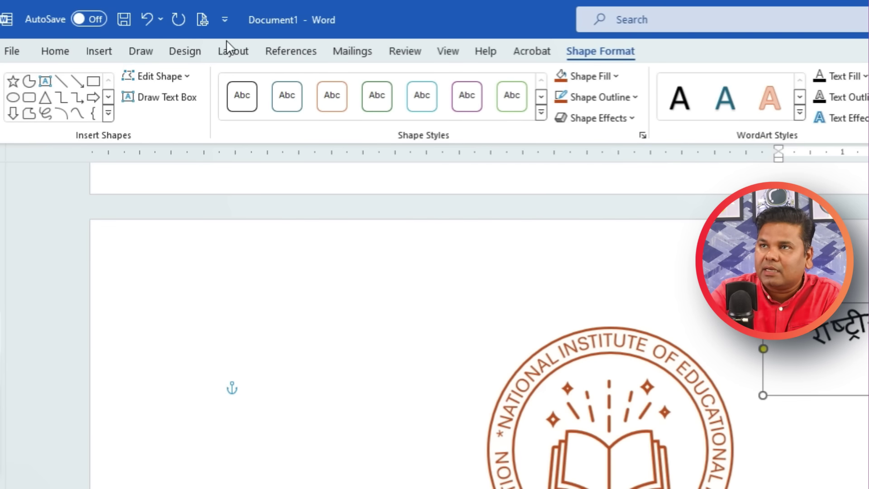
# Colour the Hindi text brown and reshape its box narrower and taller to deepen the arch
pyautogui.click(71, 52)
pyautogui.click(360, 111)
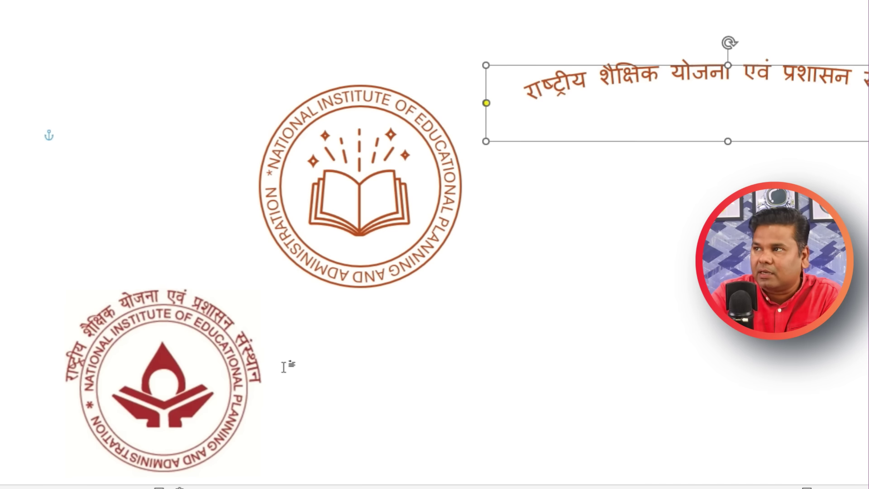
pyautogui.moveTo(867, 141); pyautogui.dragTo(712, 141)
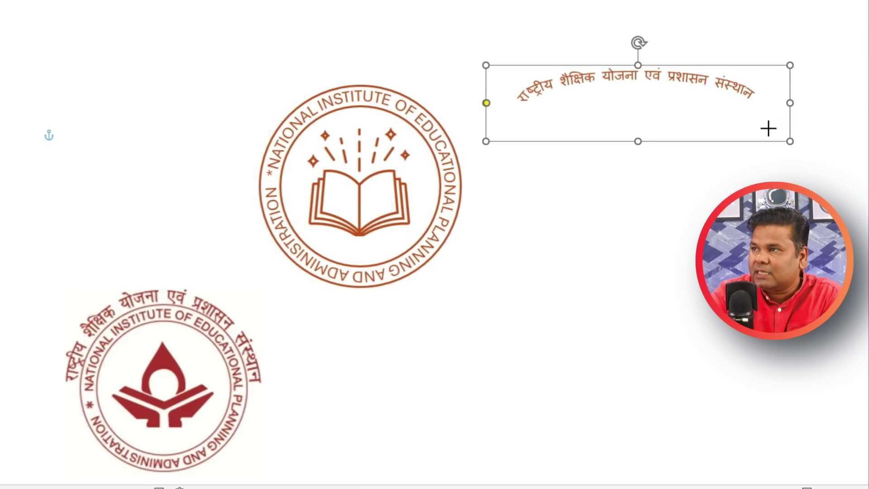
pyautogui.moveTo(594, 142); pyautogui.dragTo(587, 277)
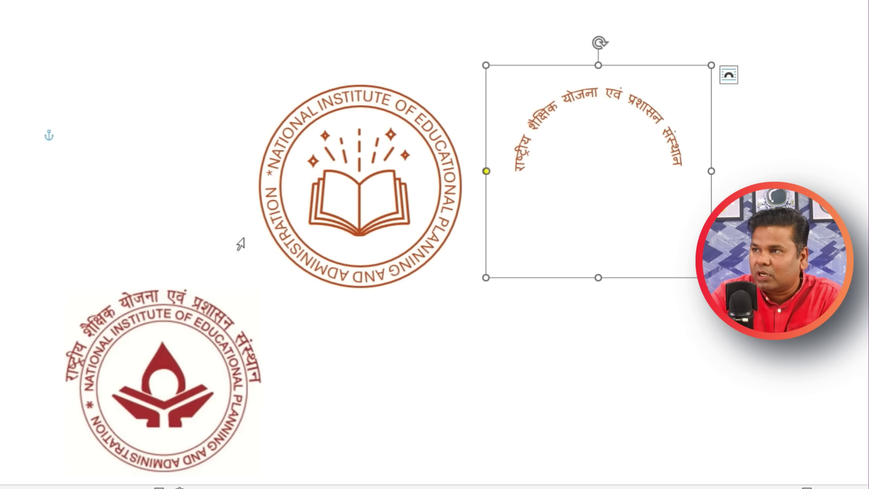
# Make the Hindi arc bold and move it over the circular logo
pyautogui.click(618, 64)
pyautogui.hotkey('ctrl', 'b')
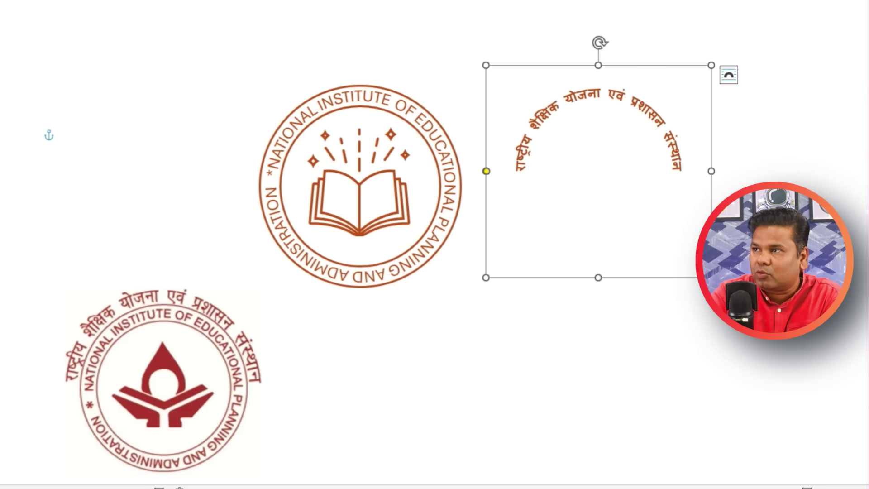
pyautogui.moveTo(616, 68); pyautogui.dragTo(342, 71)
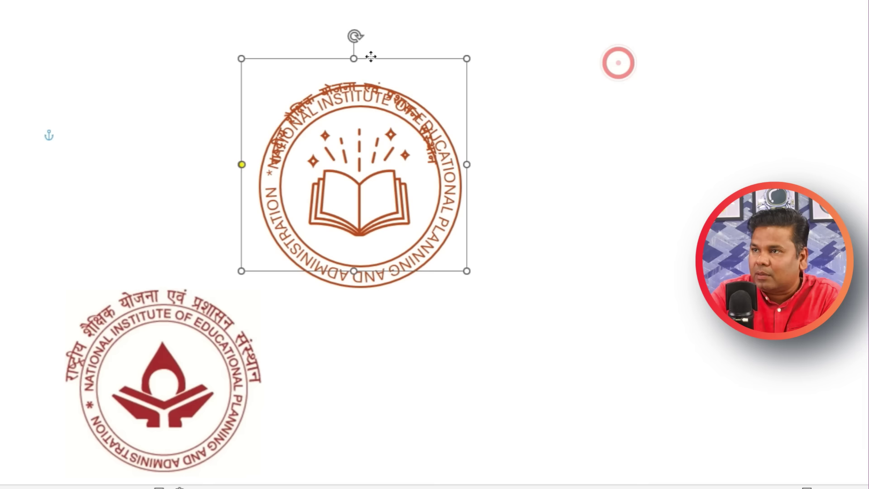
# Adjust the Hindi arc's size, sides and height so it wraps the logo's outer ring
pyautogui.moveTo(435, 71); pyautogui.dragTo(504, 51)
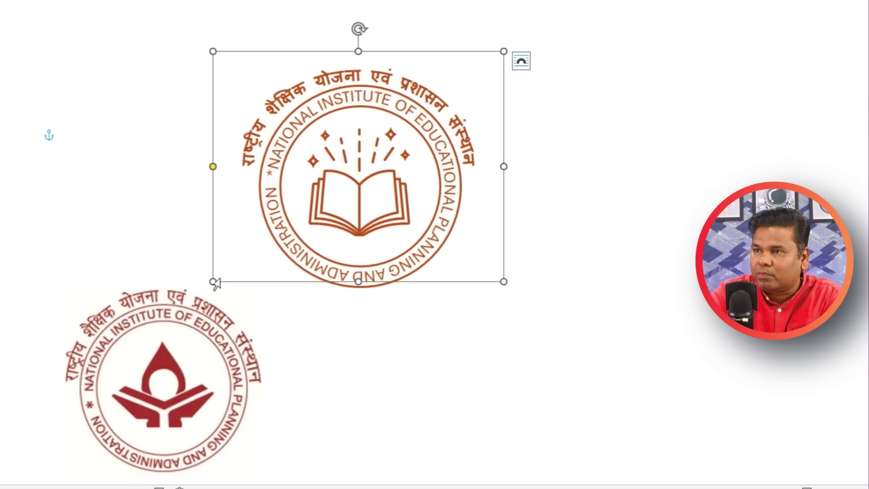
pyautogui.moveTo(212, 281); pyautogui.dragTo(222, 280)
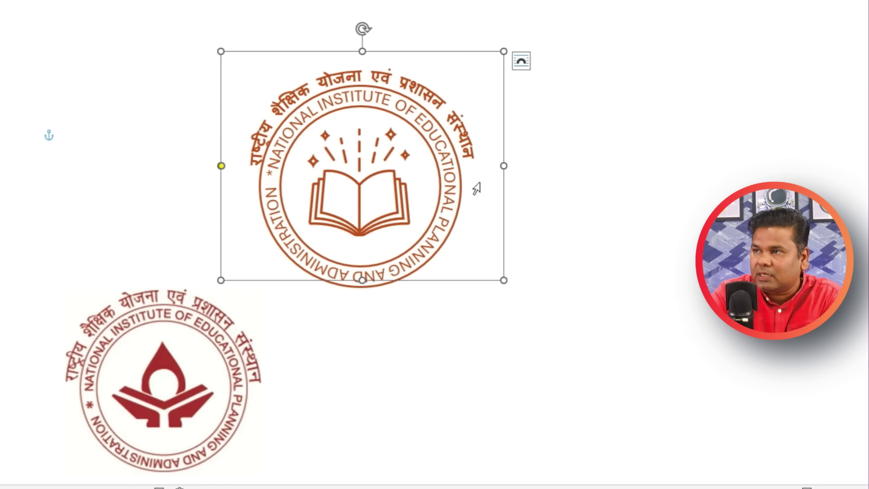
pyautogui.moveTo(502, 167); pyautogui.dragTo(500, 167)
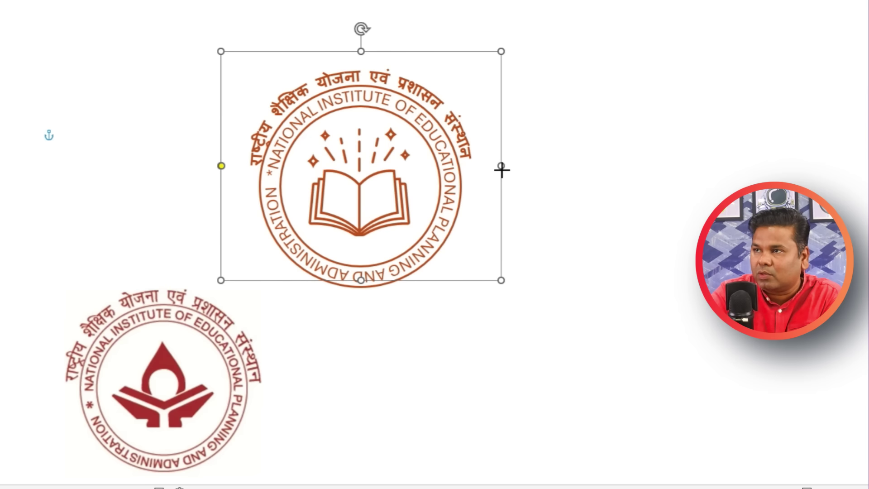
pyautogui.moveTo(221, 165); pyautogui.dragTo(223, 185)
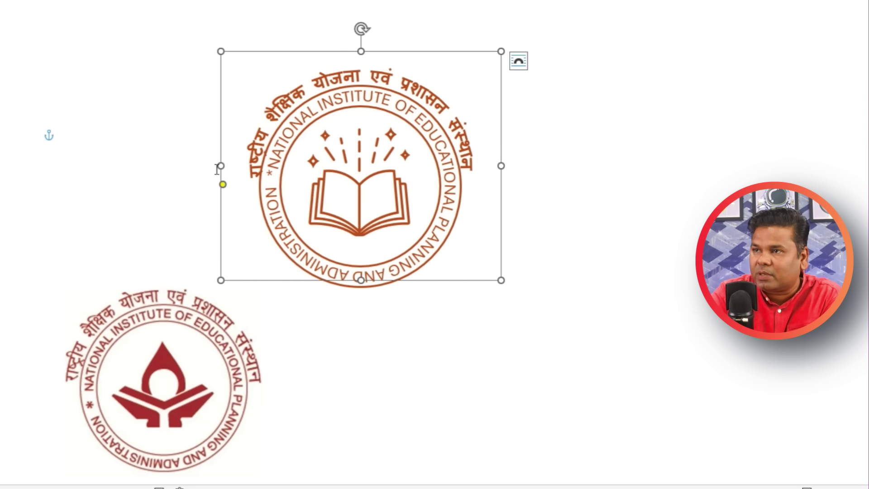
pyautogui.moveTo(221, 167); pyautogui.dragTo(214, 167)
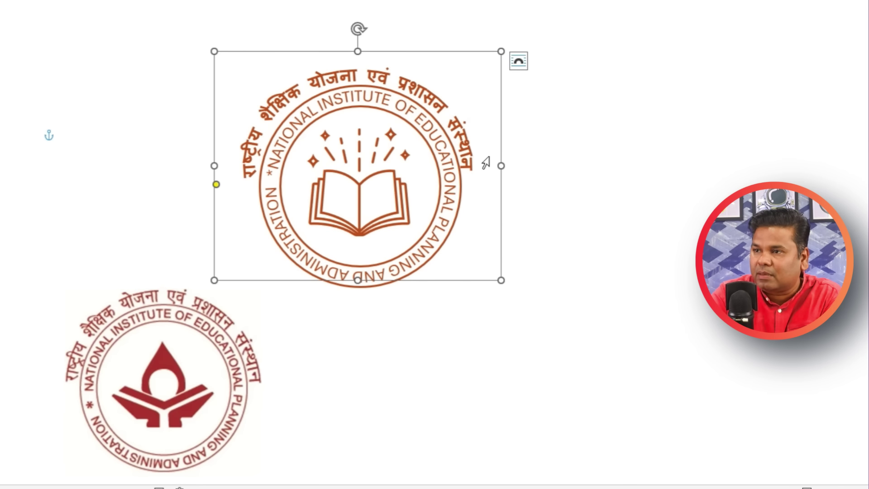
pyautogui.moveTo(502, 168); pyautogui.dragTo(512, 166)
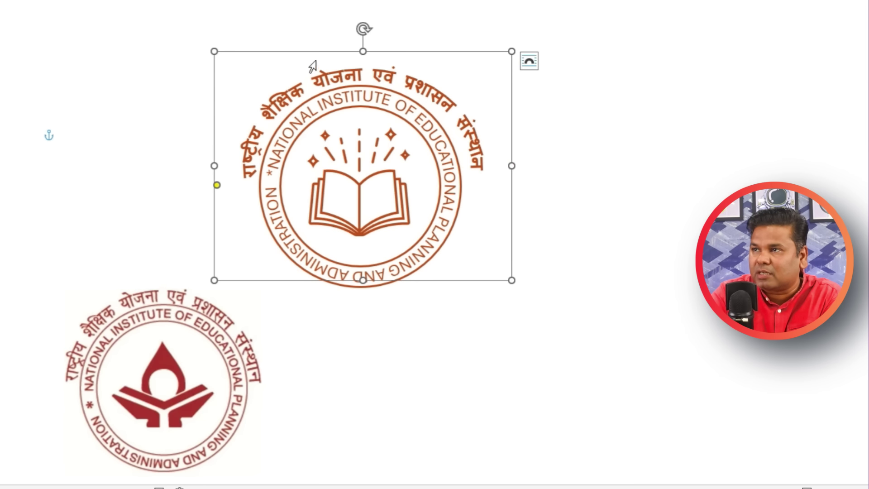
pyautogui.moveTo(362, 51)
pyautogui.mouseDown()
pyautogui.moveTo(363, 33)
pyautogui.moveTo(406, 56)
pyautogui.mouseUp()
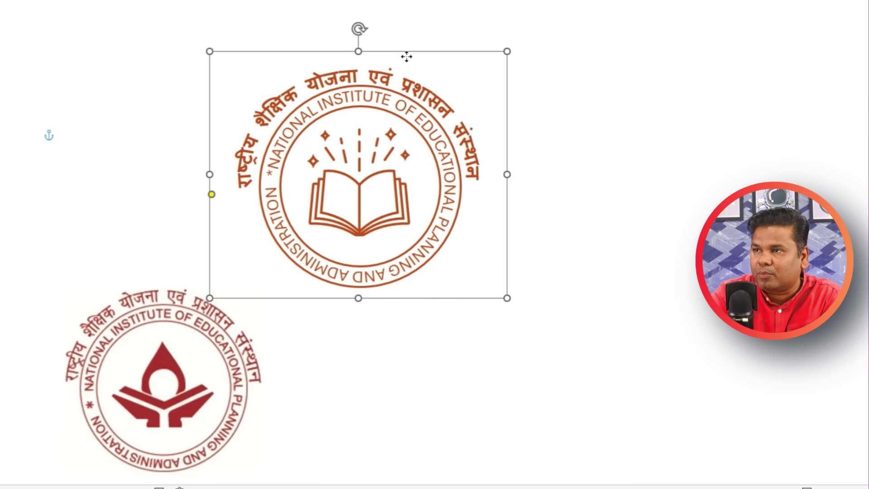
pyautogui.click(584, 98)
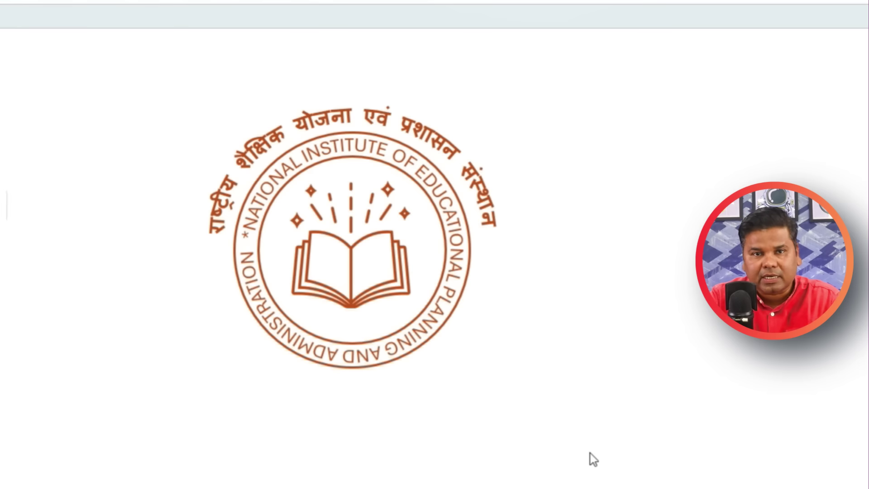
pyautogui.doubleClick(385, 219)
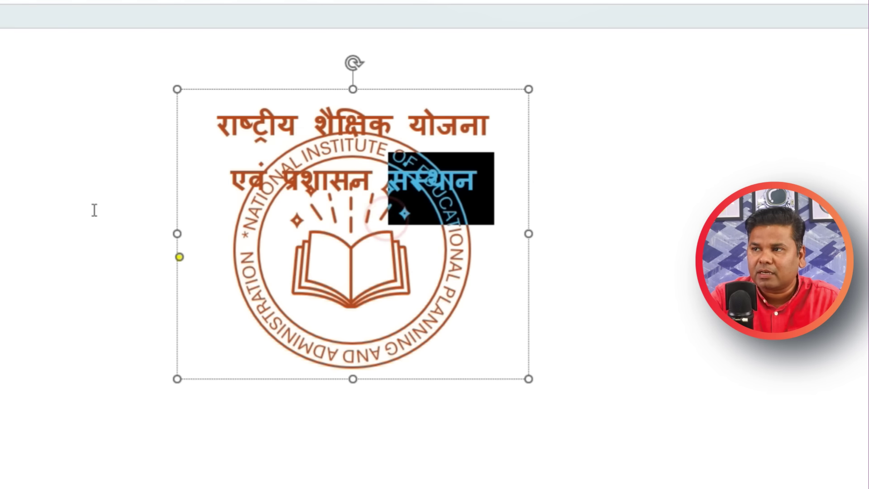
pyautogui.click(80, 213)
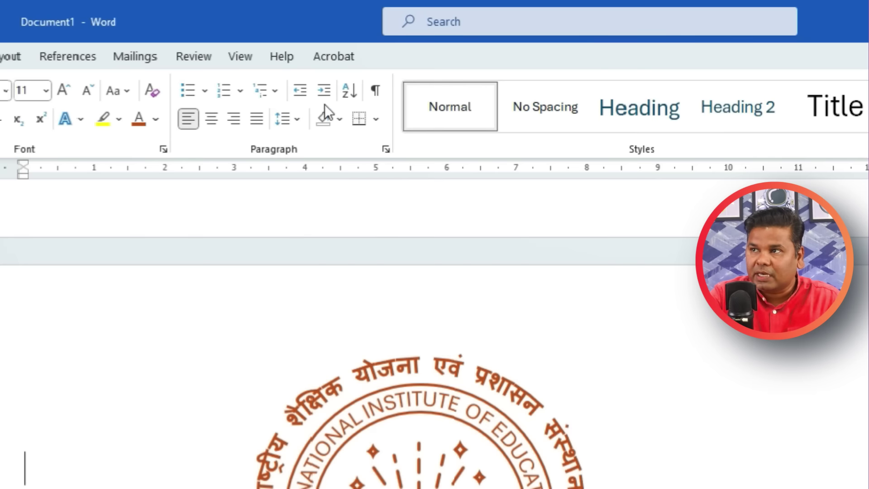
pyautogui.click(422, 368)
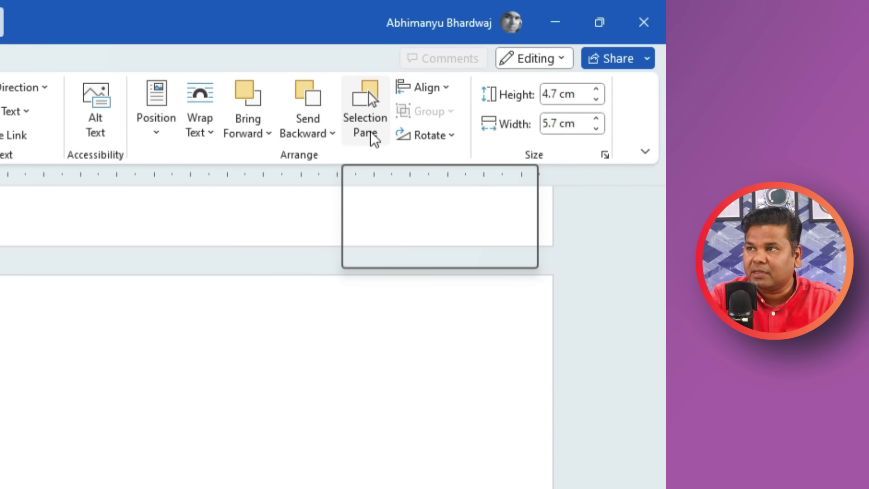
# Open the Selection Pane and check the Text Box 1, Graphic 22 and Oval 21 entries
pyautogui.click(371, 132)
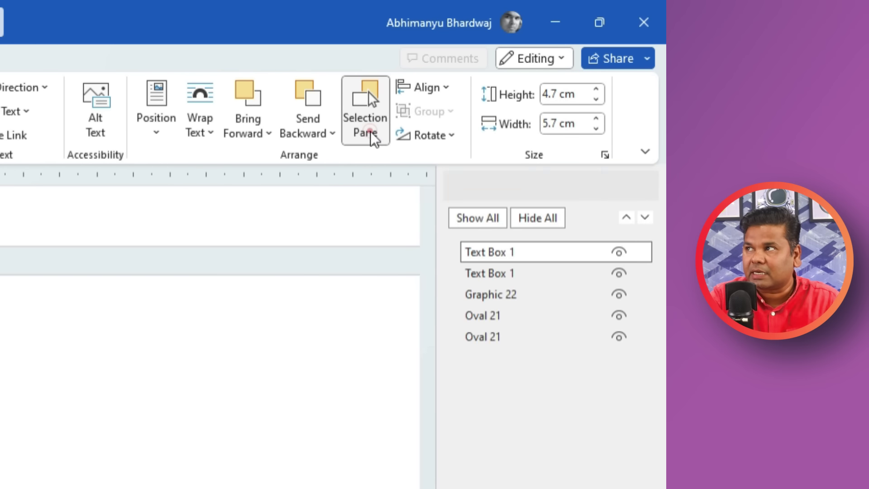
pyautogui.click(538, 428)
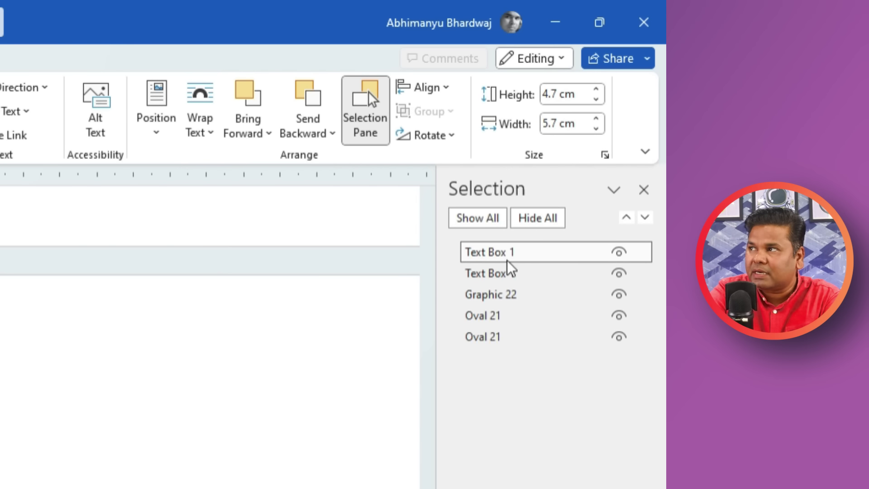
pyautogui.click(510, 274)
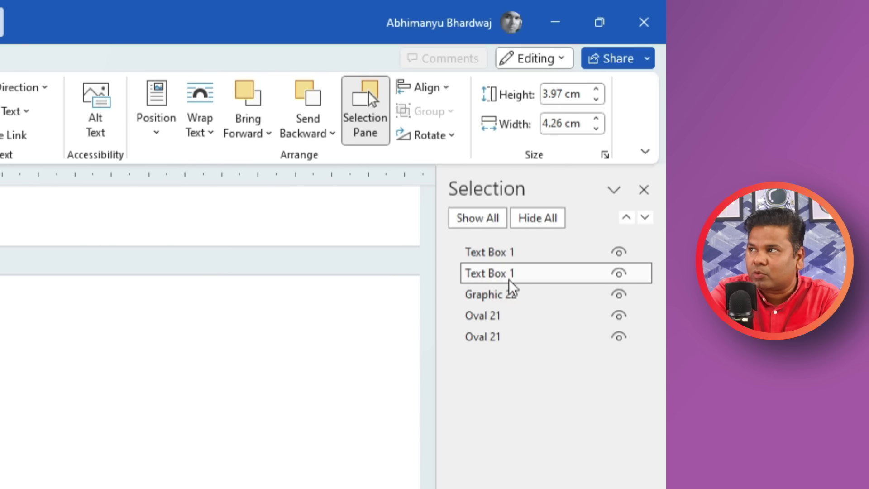
pyautogui.click(519, 298)
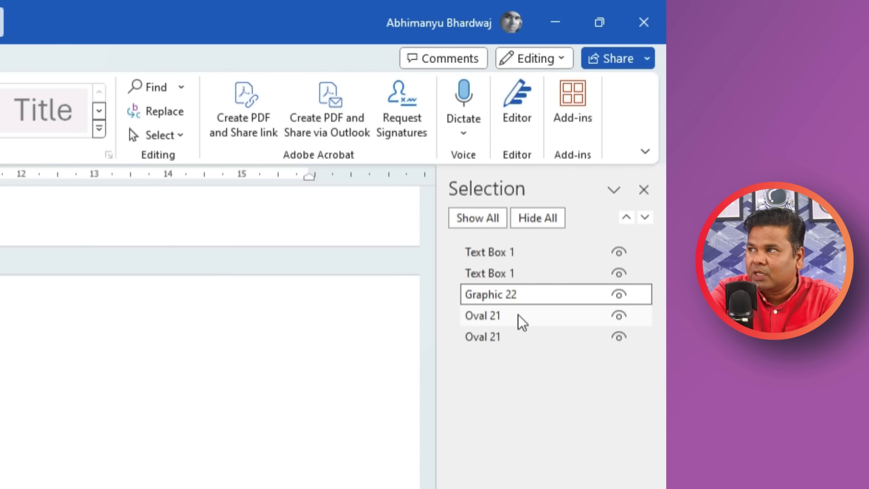
pyautogui.click(519, 319)
pyautogui.click(512, 317)
# Drag both Text Box 1 entries below Oval 21 and verify the new layer order
pyautogui.click(523, 337)
pyautogui.moveTo(508, 251); pyautogui.dragTo(514, 358)
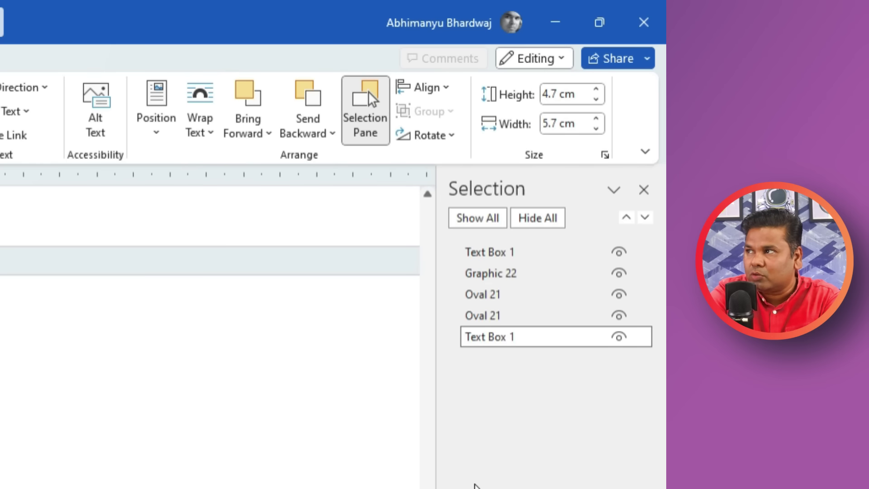
pyautogui.moveTo(504, 250); pyautogui.dragTo(509, 345)
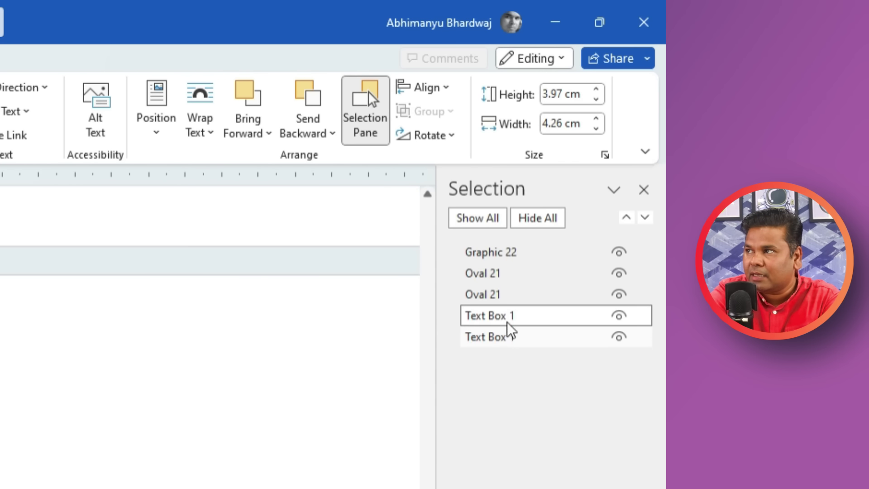
pyautogui.click(505, 259)
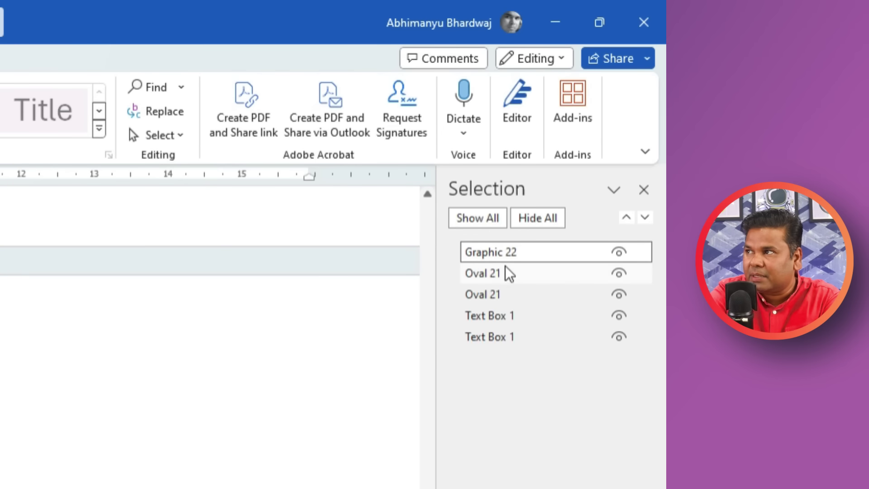
pyautogui.click(506, 271)
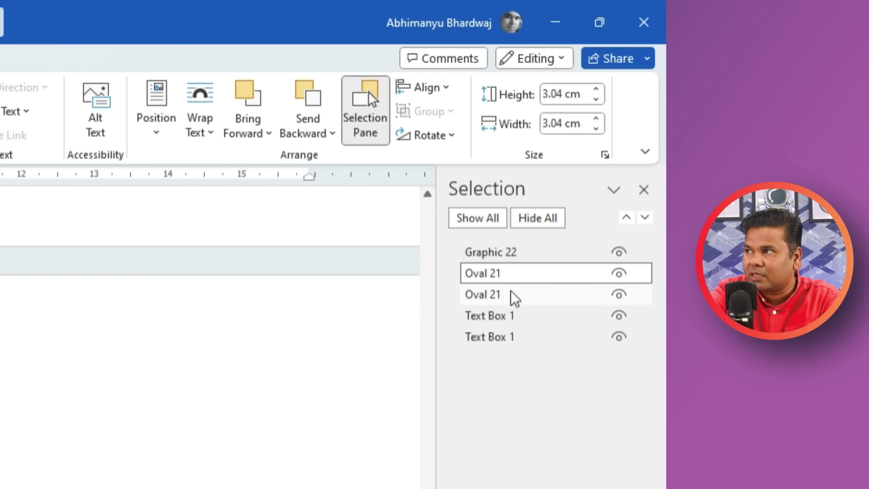
pyautogui.click(511, 294)
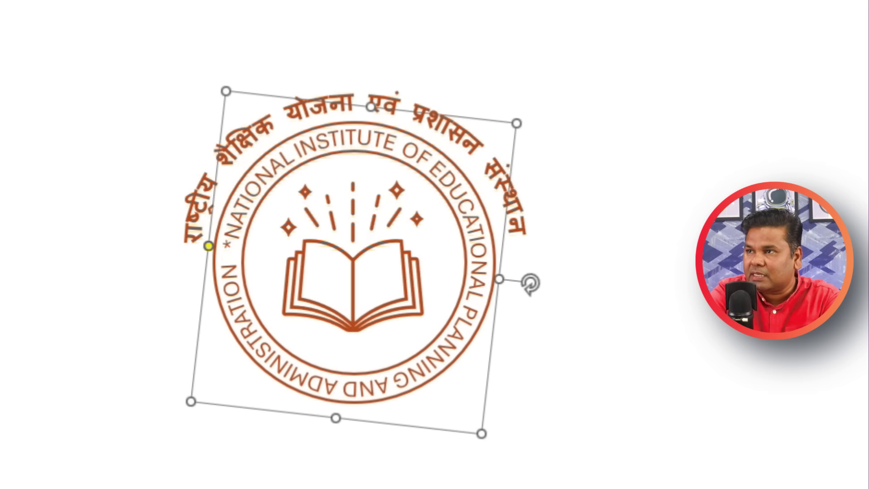
# Click through the logo's overlapping parts to find its separate objects
pyautogui.click(148, 271)
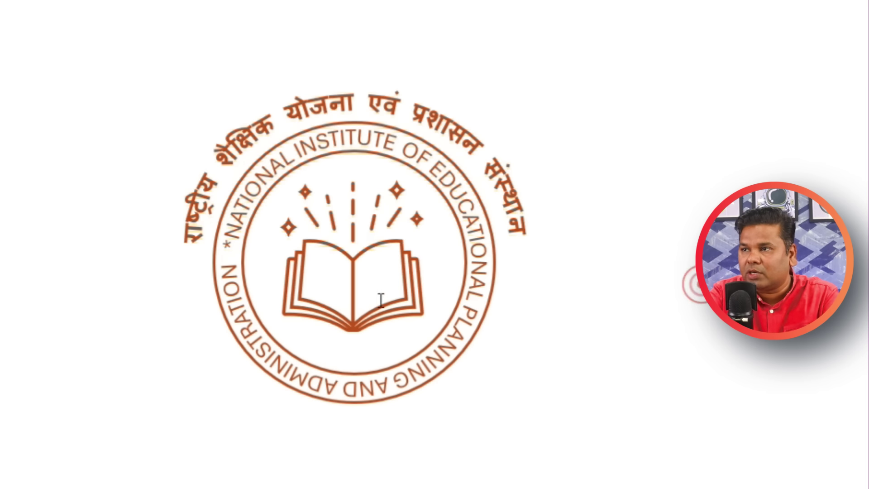
pyautogui.moveTo(317, 141); pyautogui.dragTo(333, 353)
pyautogui.click(334, 353)
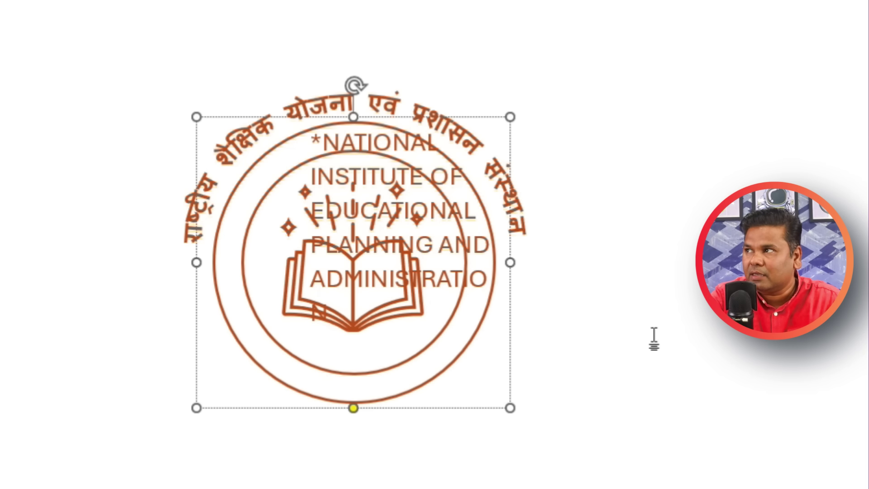
pyautogui.click(867, 282)
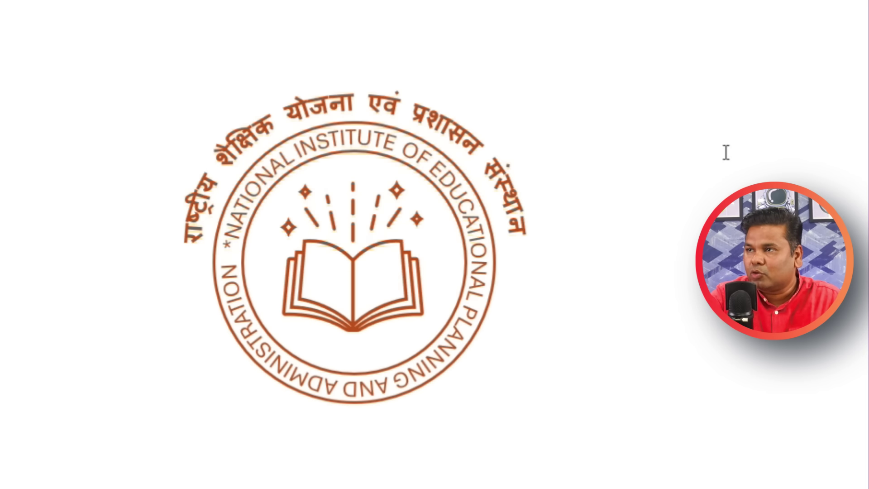
pyautogui.click(481, 136)
pyautogui.click(631, 213)
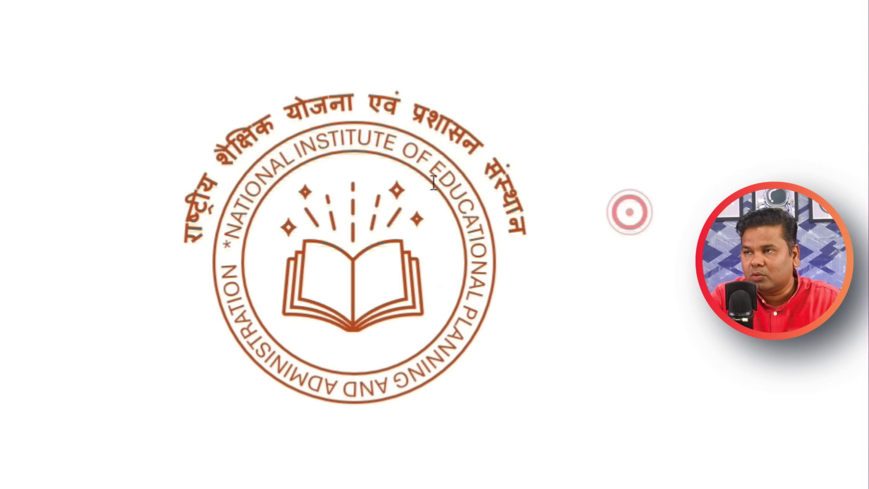
pyautogui.click(385, 91)
pyautogui.click(642, 174)
pyautogui.click(438, 87)
pyautogui.click(379, 70)
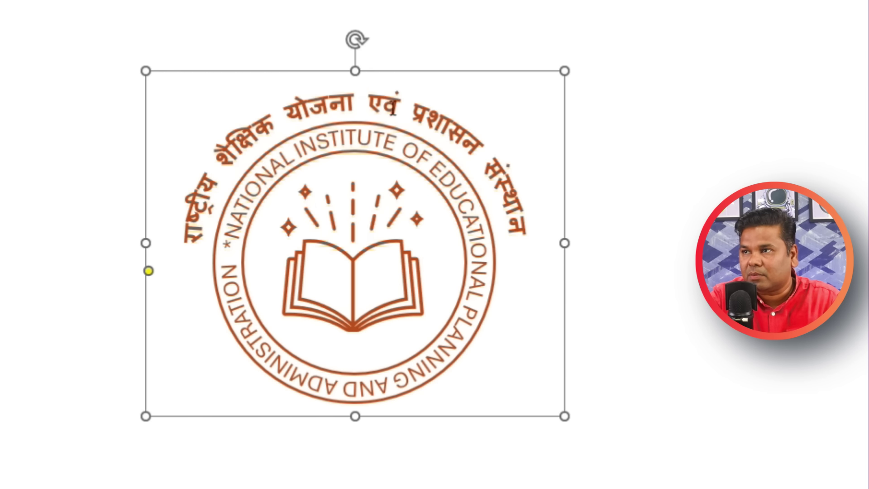
pyautogui.click(403, 152)
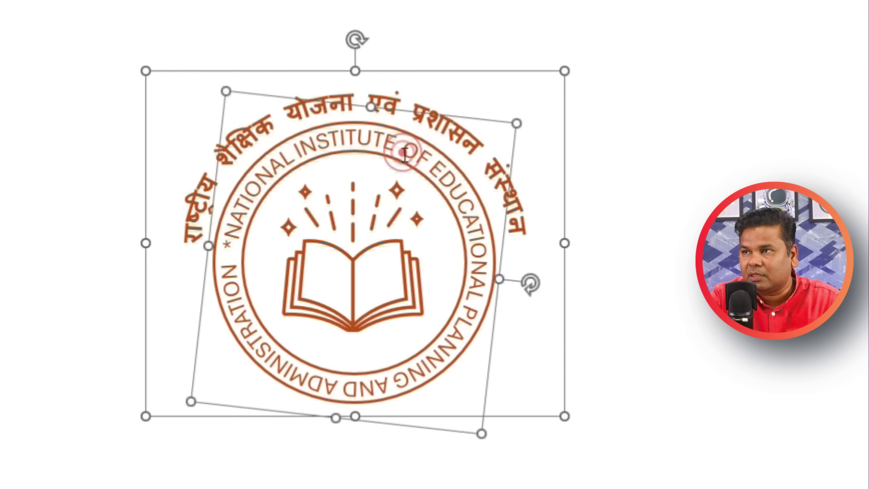
pyautogui.click(357, 273)
pyautogui.click(368, 261)
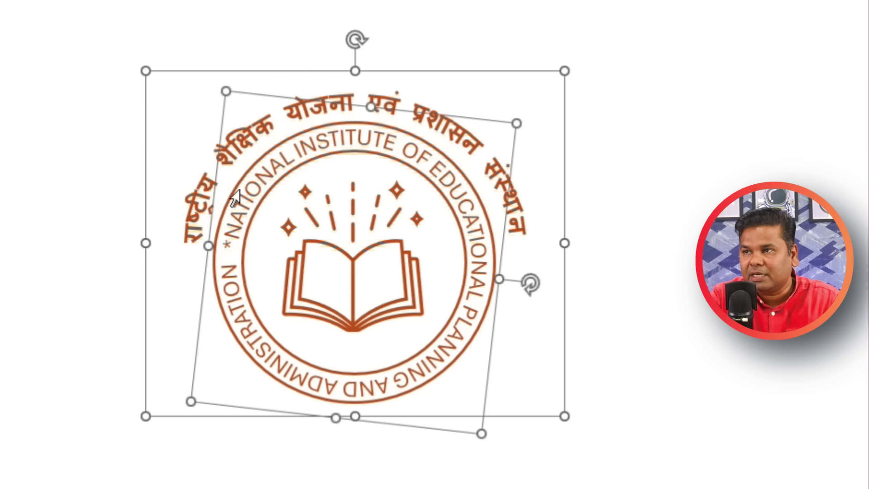
pyautogui.click(148, 271)
# Select the book graphic and curved text boxes together and open the Group options
pyautogui.click(353, 265)
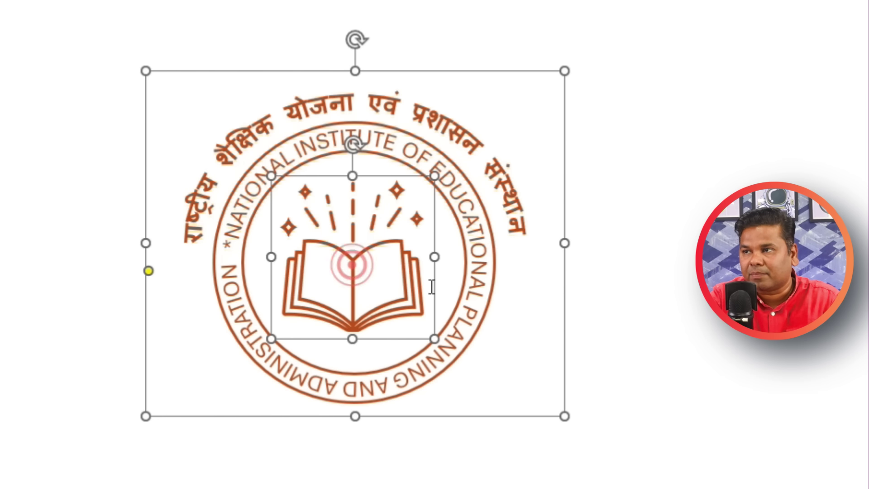
pyautogui.click(476, 290)
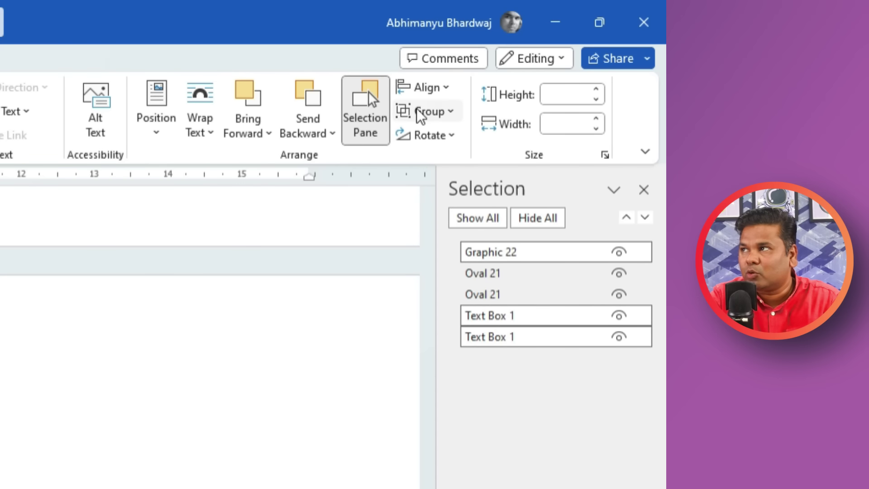
pyautogui.click(421, 112)
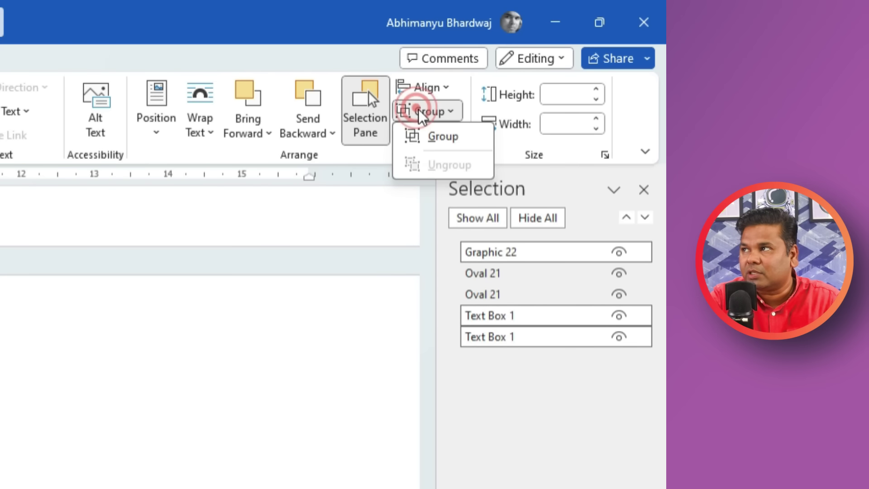
# Group the book graphic with both curved text boxes, undoing an accidental resize
pyautogui.click(437, 136)
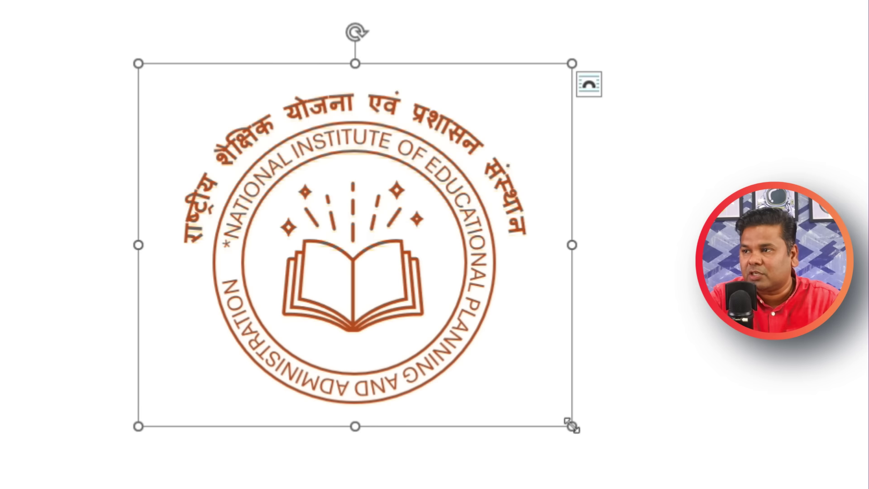
pyautogui.moveTo(572, 426); pyautogui.dragTo(480, 349)
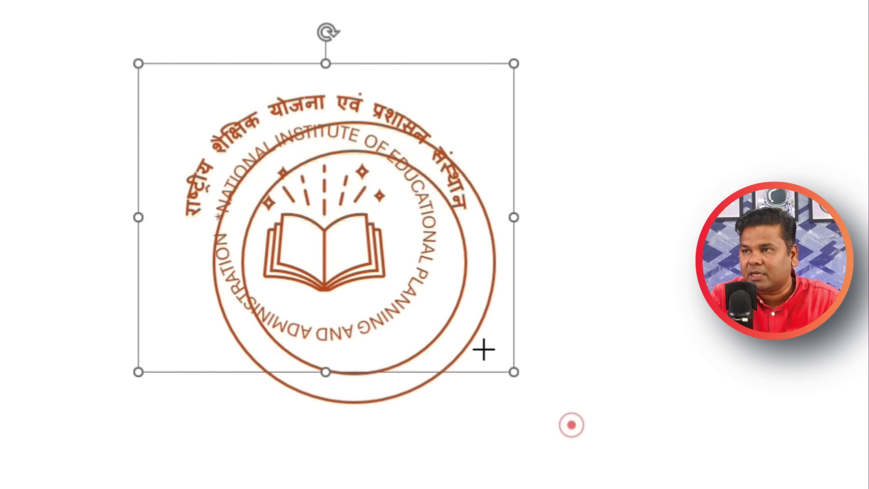
pyautogui.hotkey('ctrl', 'z')
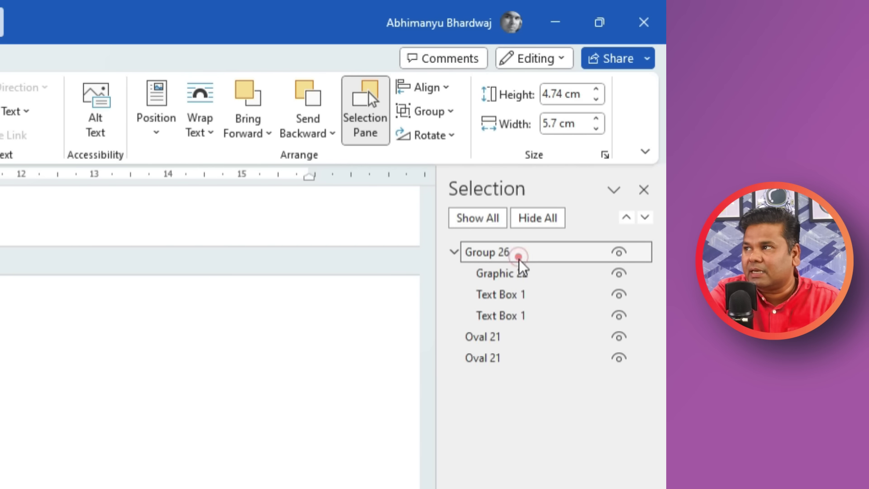
# Move Group 26 below both Oval 21 rings, then group all three into one logo
pyautogui.moveTo(519, 256); pyautogui.dragTo(517, 368)
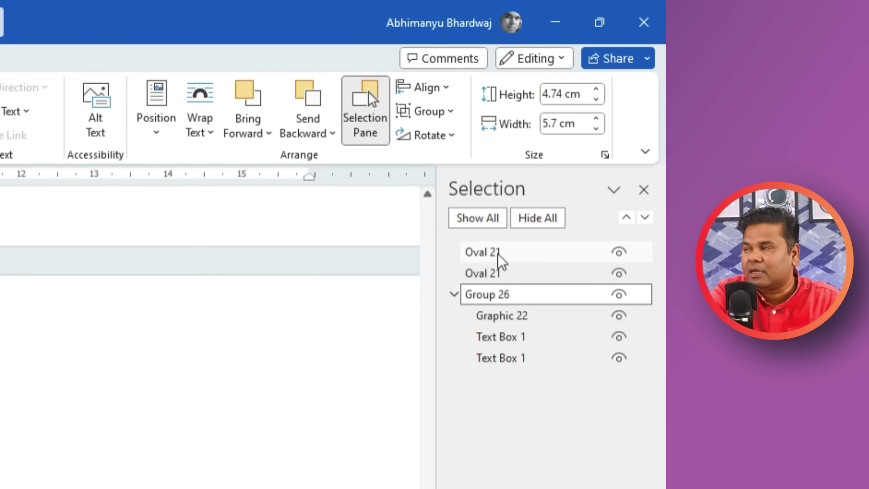
pyautogui.click(482, 252)
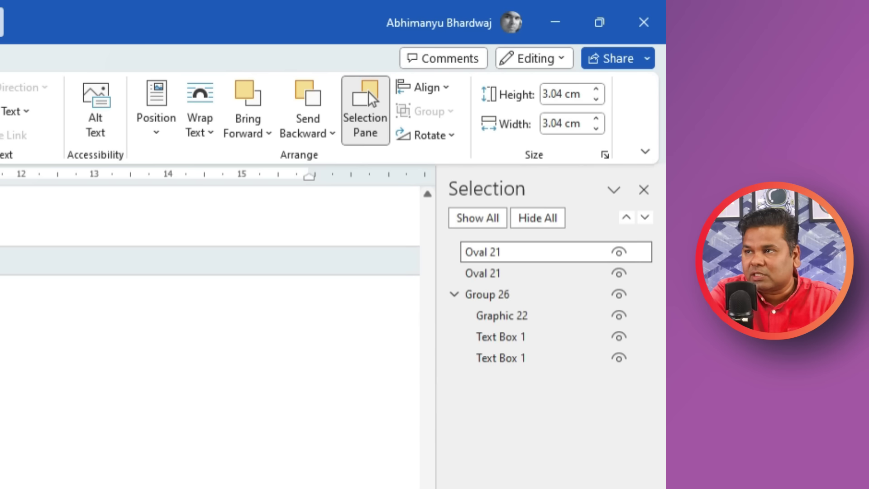
pyautogui.keyDown('ctrl'); pyautogui.click(482, 273); pyautogui.keyUp('ctrl')
pyautogui.keyDown('ctrl'); pyautogui.click(487, 295); pyautogui.keyUp('ctrl')
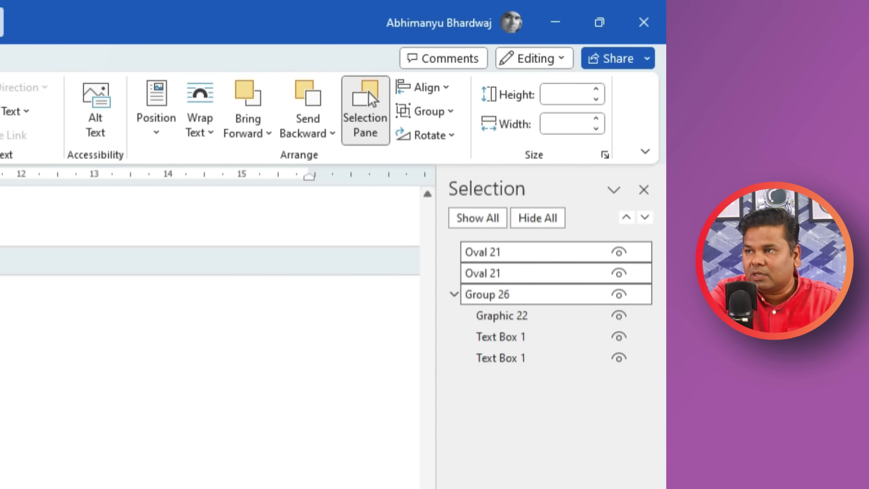
pyautogui.click(420, 114)
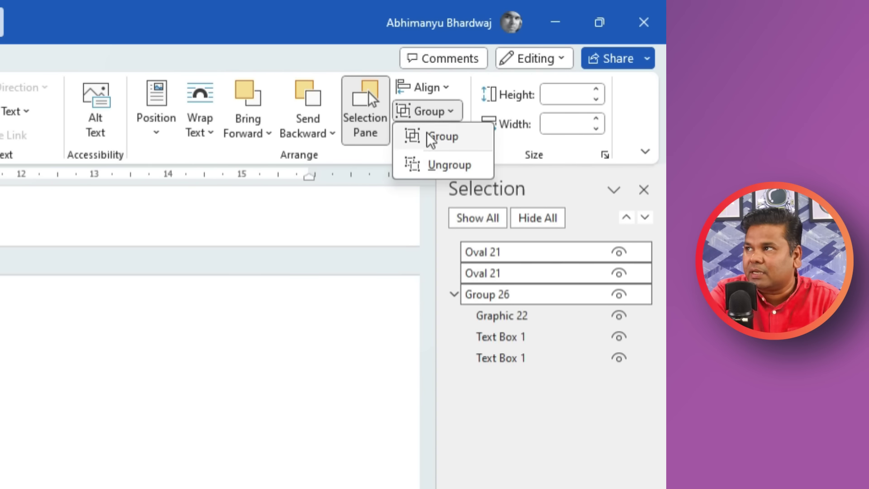
pyautogui.click(423, 135)
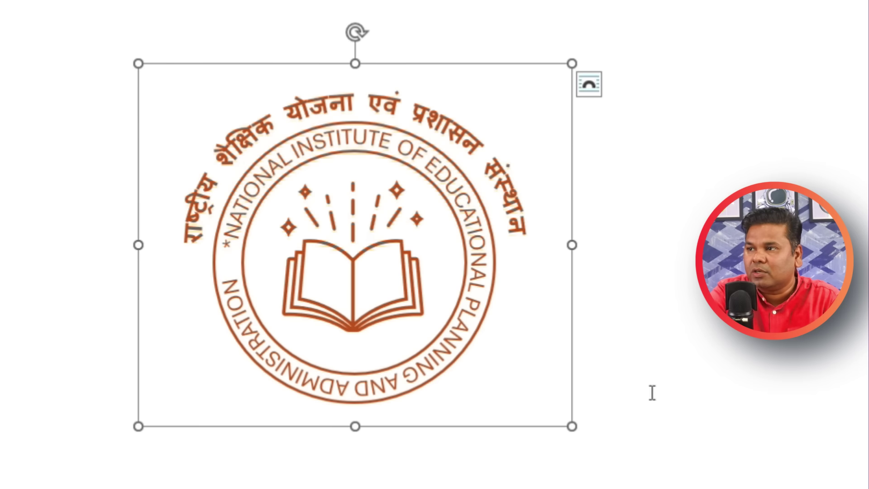
# Shrink the grouped stamp logo and place it at the top-left of the page
pyautogui.moveTo(573, 426)
pyautogui.mouseDown()
pyautogui.moveTo(520, 397)
pyautogui.moveTo(530, 389)
pyautogui.mouseUp()
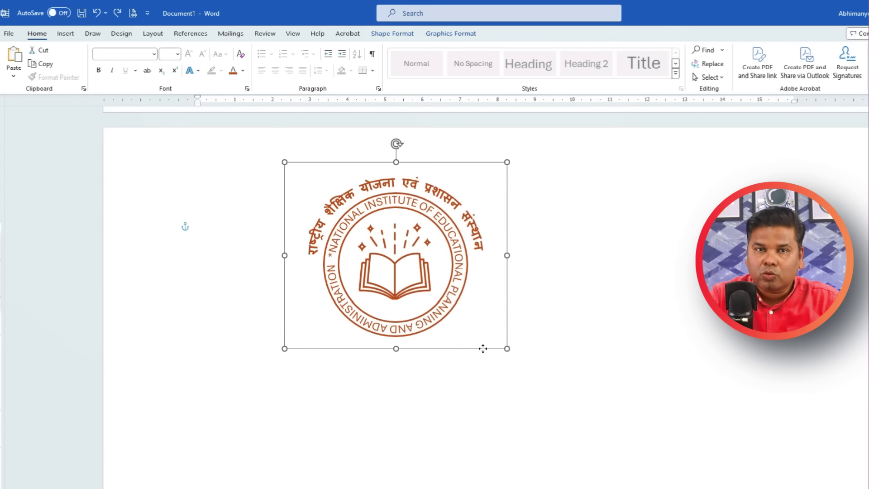
pyautogui.moveTo(483, 349)
pyautogui.mouseDown()
pyautogui.moveTo(588, 419)
pyautogui.moveTo(615, 470)
pyautogui.moveTo(465, 382)
pyautogui.moveTo(530, 411)
pyautogui.moveTo(505, 385)
pyautogui.moveTo(492, 392)
pyautogui.moveTo(374, 368)
pyautogui.moveTo(324, 346)
pyautogui.moveTo(303, 321)
pyautogui.mouseUp()
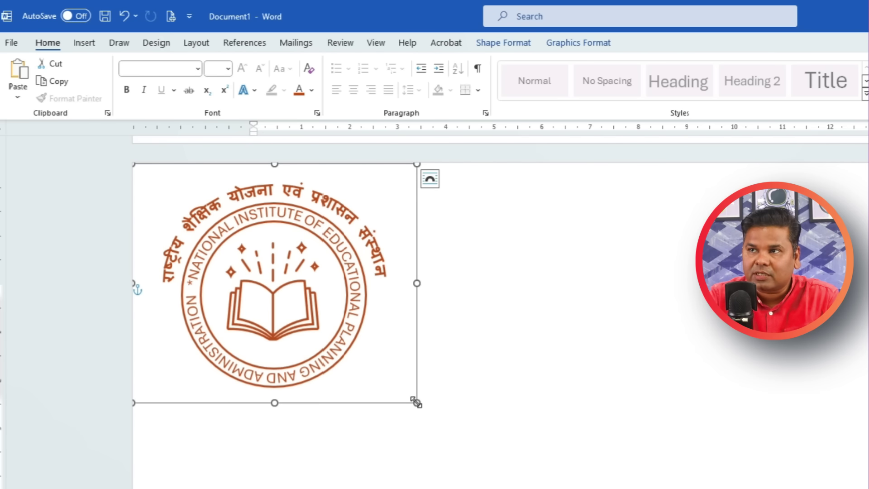
pyautogui.moveTo(417, 402); pyautogui.dragTo(338, 355)
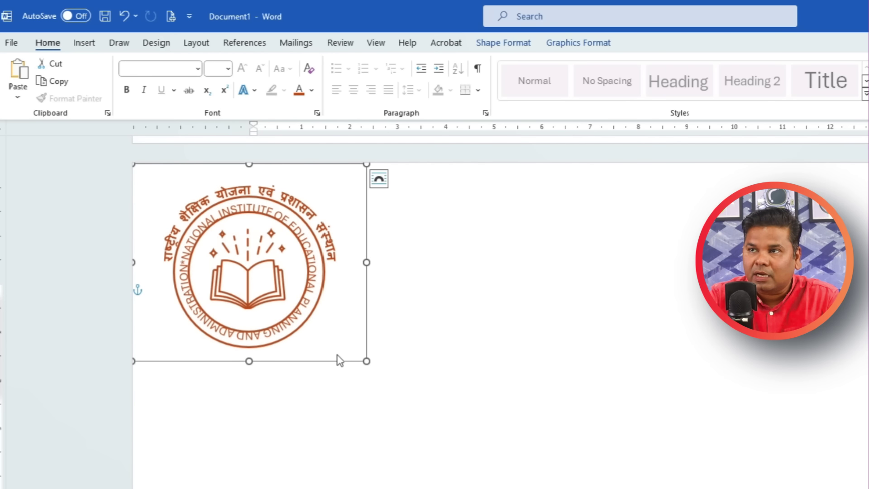
# Reduce the English NATIONAL INSTITUTE ring text from size 10 to 8
pyautogui.click(434, 250)
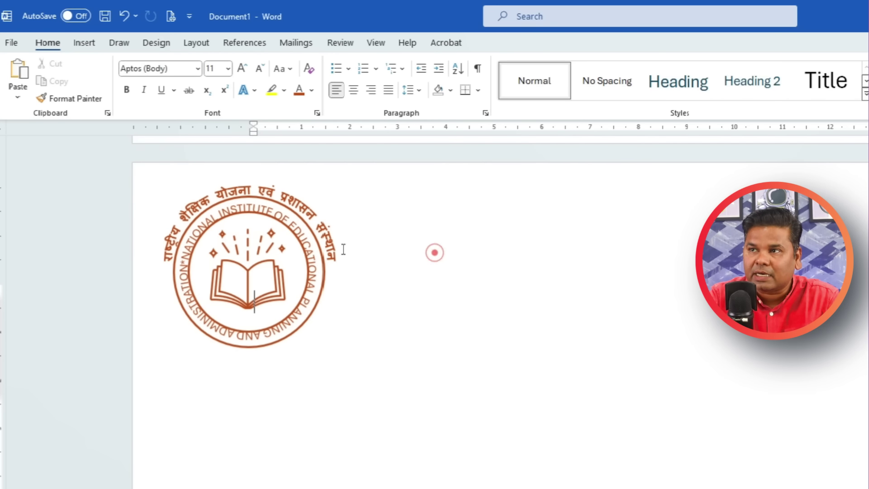
pyautogui.moveTo(246, 211); pyautogui.dragTo(246, 229)
pyautogui.click(260, 69)
pyautogui.click(259, 69)
pyautogui.hotkey('ctrl', 'a')
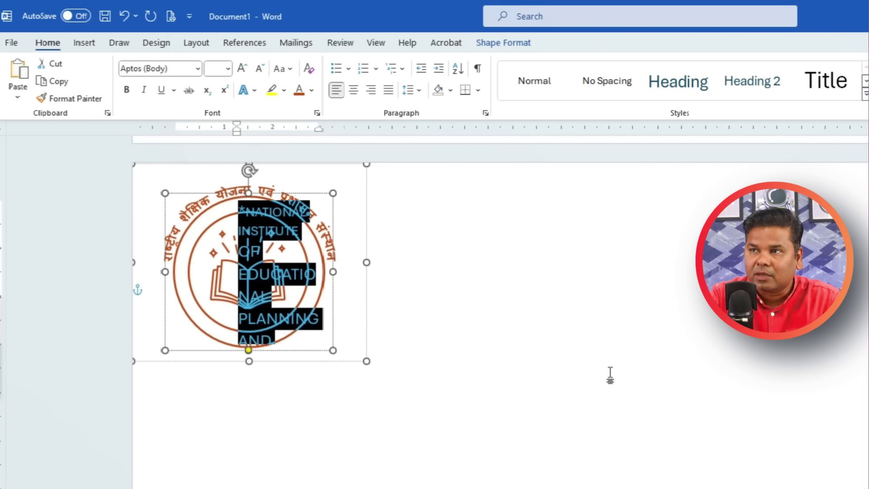
pyautogui.click(609, 372)
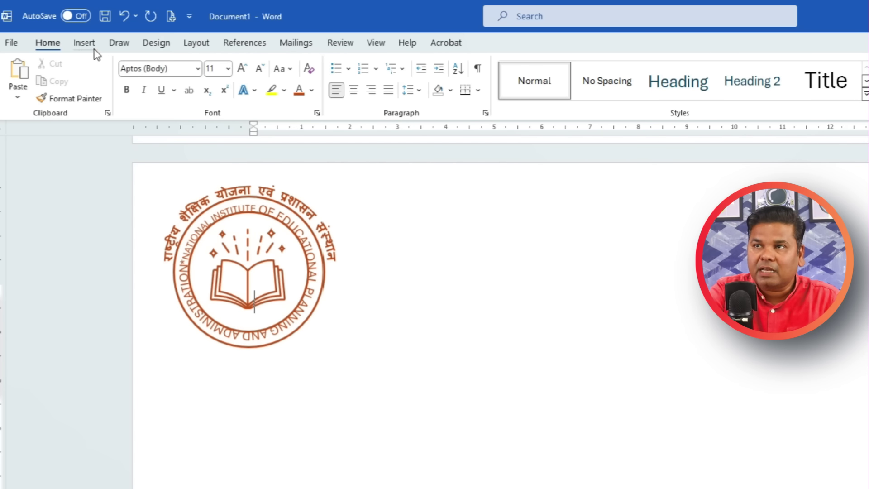
# Insert a plain WordArt box at the page top beside the logo, widened, with no shadow
pyautogui.click(85, 42)
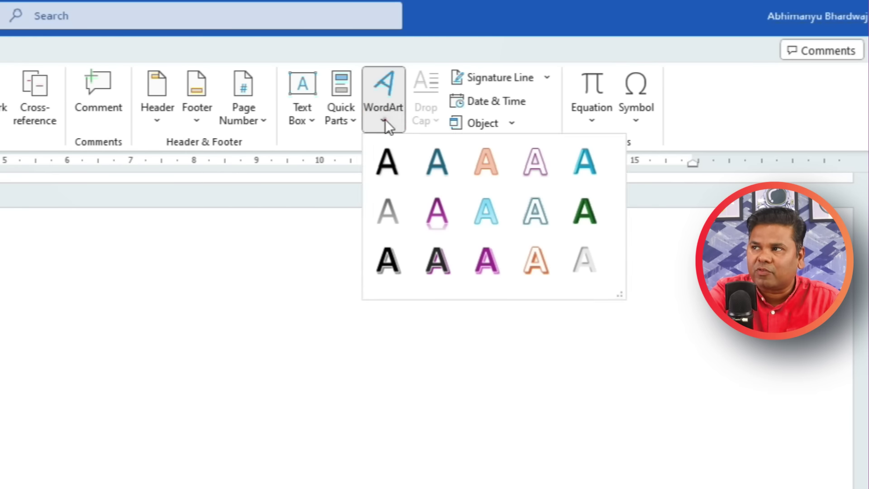
pyautogui.click(384, 119)
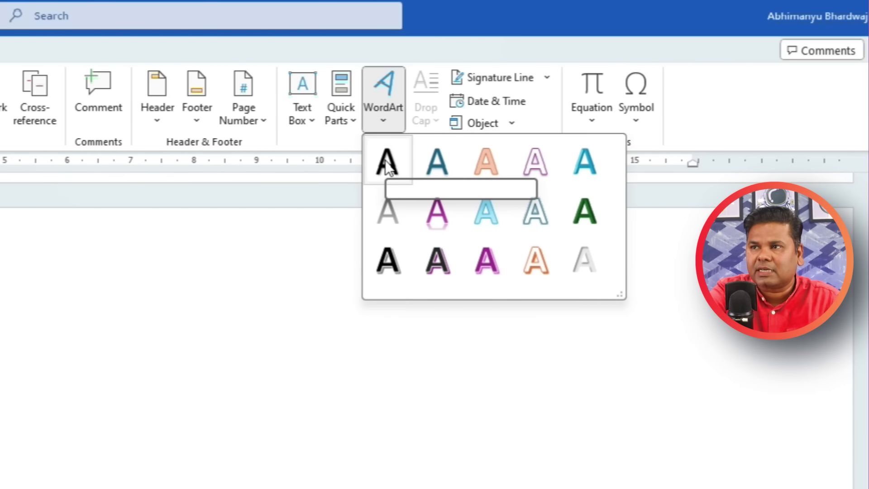
pyautogui.click(386, 163)
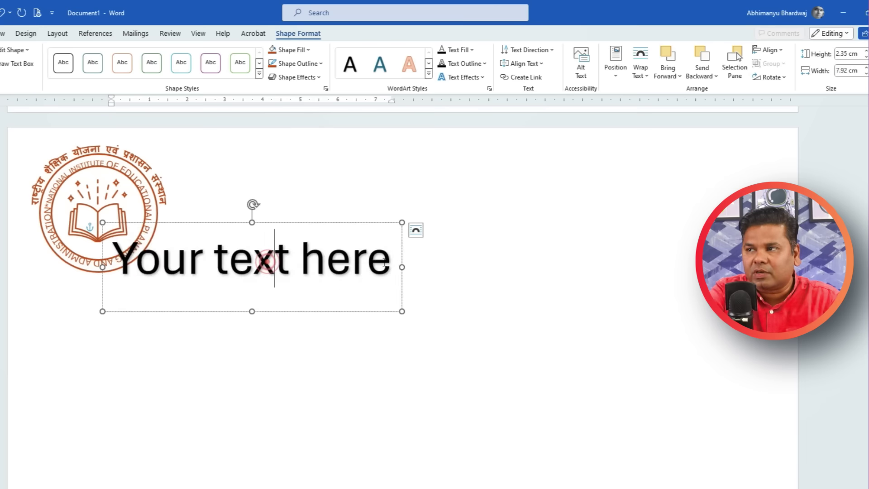
pyautogui.moveTo(403, 266); pyautogui.dragTo(713, 267)
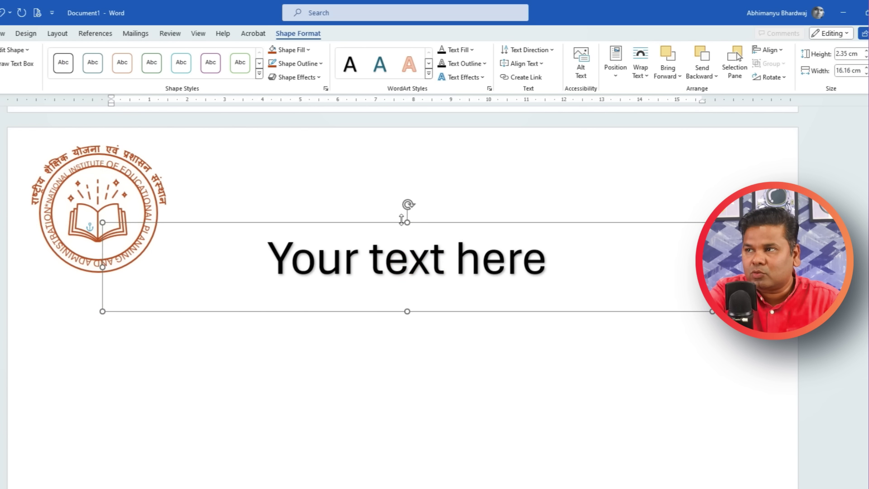
pyautogui.moveTo(430, 221); pyautogui.dragTo(491, 141)
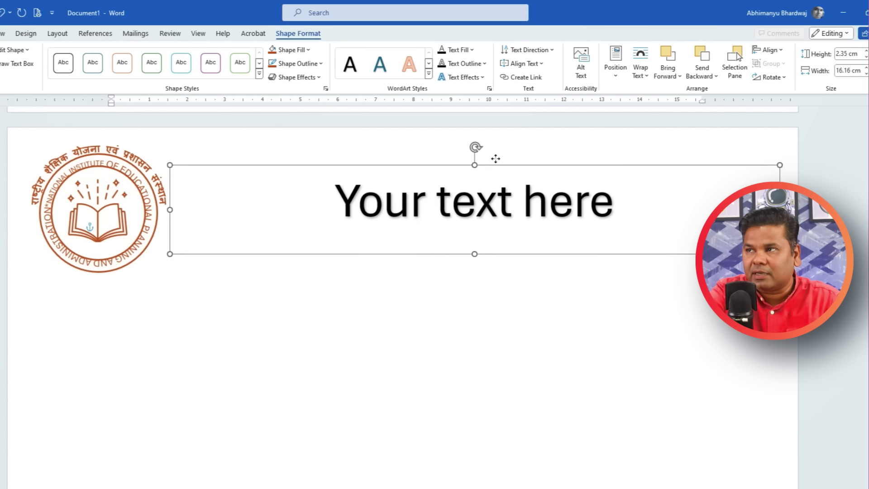
pyautogui.click(485, 80)
pyautogui.click(491, 97)
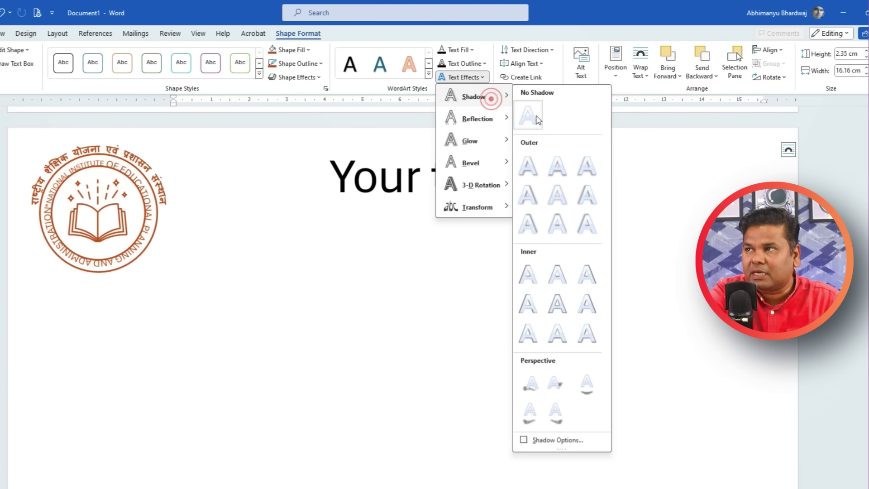
pyautogui.click(529, 116)
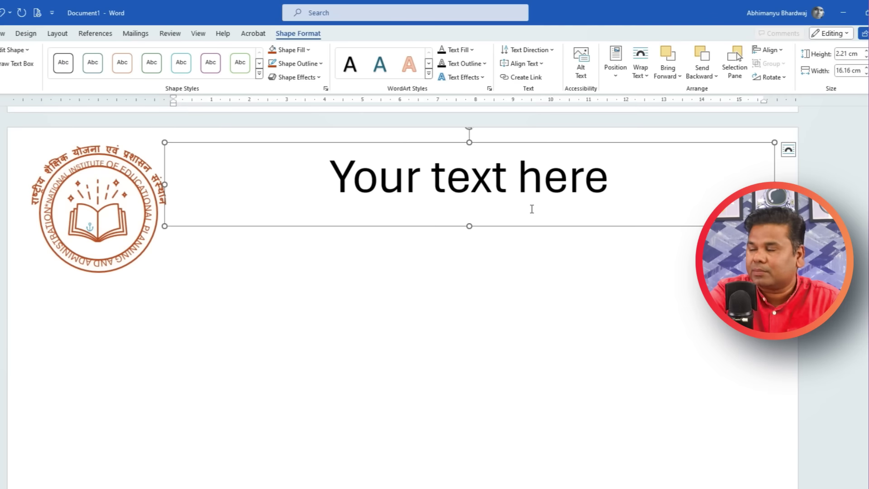
# Paste the Hindi institute name into the WordArt box, sized to fit on one line
pyautogui.write('राष्ट्रीय शैक्षिक योजना एवं प्रशासन संस्थान')
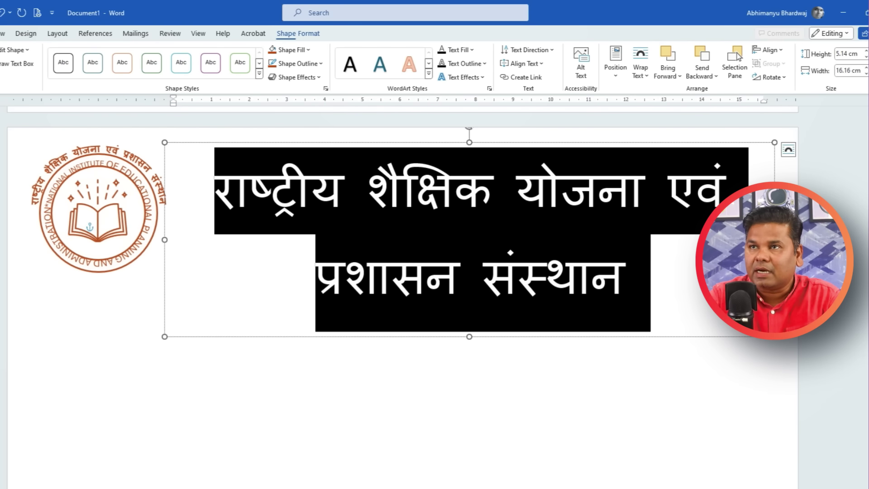
pyautogui.click(107, 54)
pyautogui.click(108, 54)
pyautogui.click(93, 54)
pyautogui.click(272, 264)
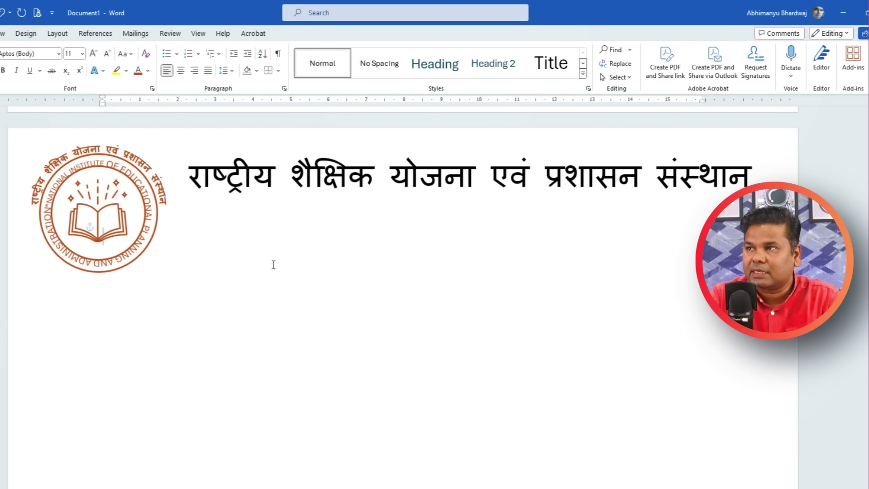
# Colour the whole Hindi heading line brown to match the stamp logo
pyautogui.click(475, 174)
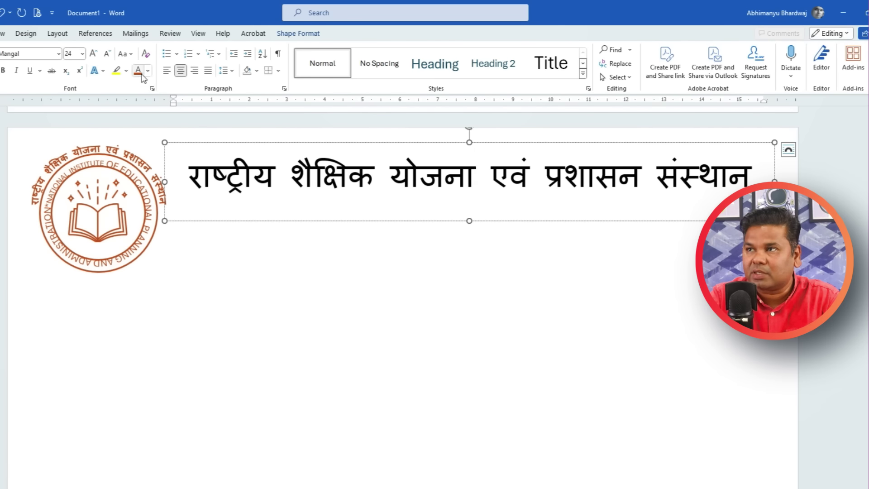
pyautogui.tripleClick(262, 187)
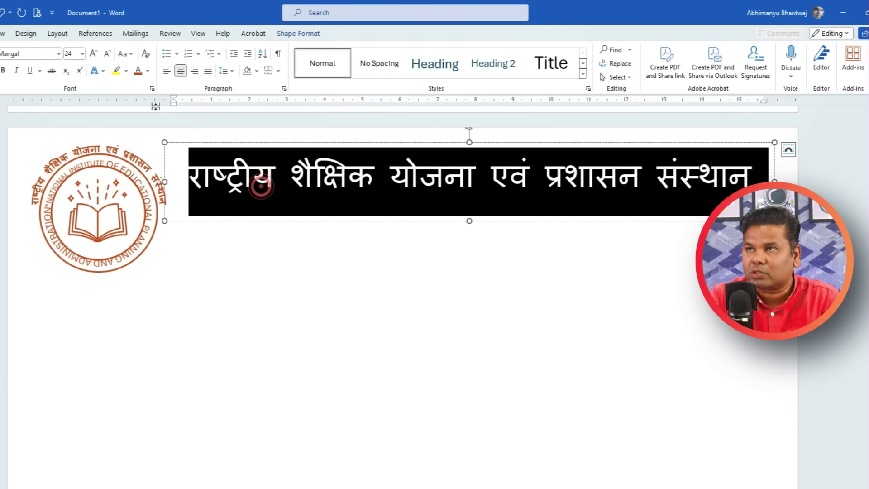
pyautogui.click(138, 71)
pyautogui.click(242, 261)
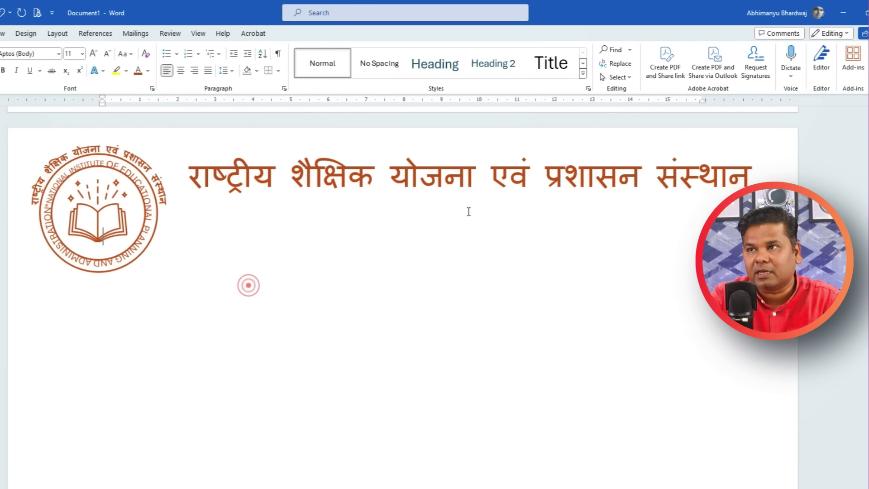
# Copy the Hindi heading box to a new box just below it
pyautogui.scroll(1, 593, 258)
pyautogui.click(551, 361)
pyautogui.click(319, 209)
pyautogui.moveTo(350, 189); pyautogui.dragTo(382, 216)
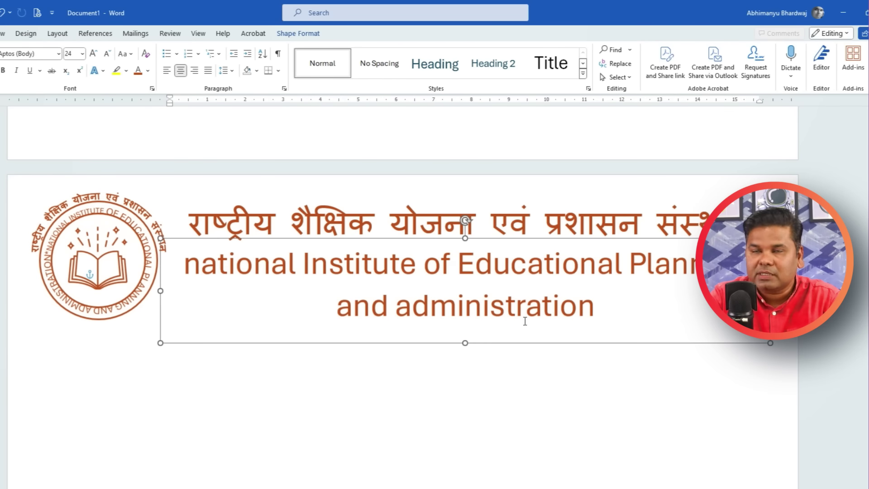
# Change the English institute name to UPPERCASE and reduce it to 12 pt
pyautogui.click(130, 55)
pyautogui.click(162, 103)
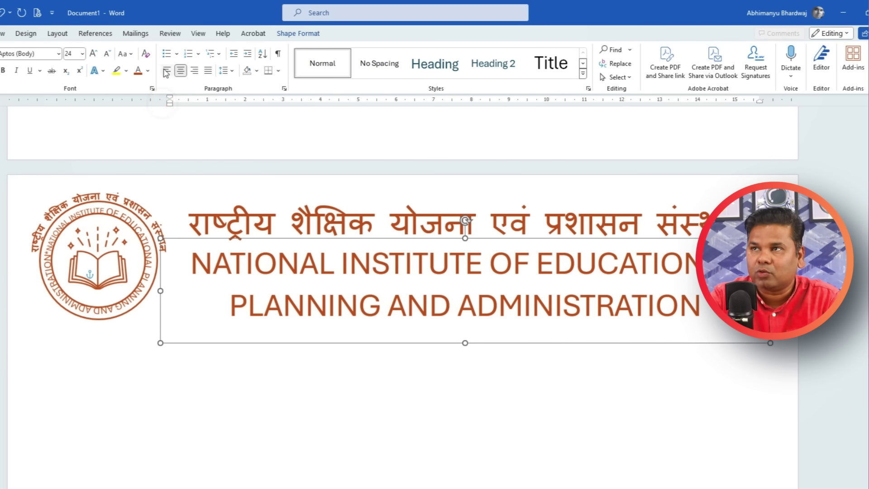
pyautogui.click(107, 54)
pyautogui.click(107, 54)
pyautogui.click(107, 54)
pyautogui.click(107, 53)
pyautogui.click(107, 54)
# Nudge the English name box slightly lower beneath the Hindi heading
pyautogui.click(485, 338)
pyautogui.click(423, 257)
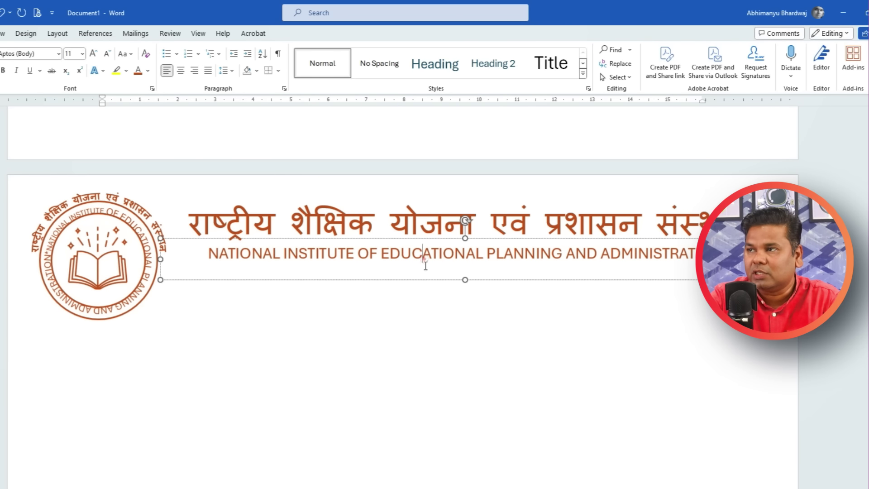
pyautogui.click(370, 255)
pyautogui.moveTo(378, 240); pyautogui.dragTo(382, 241)
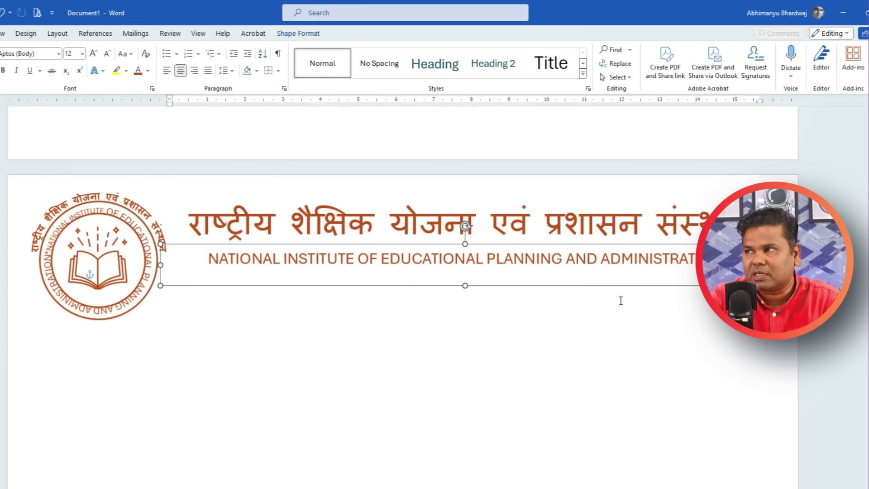
pyautogui.click(634, 369)
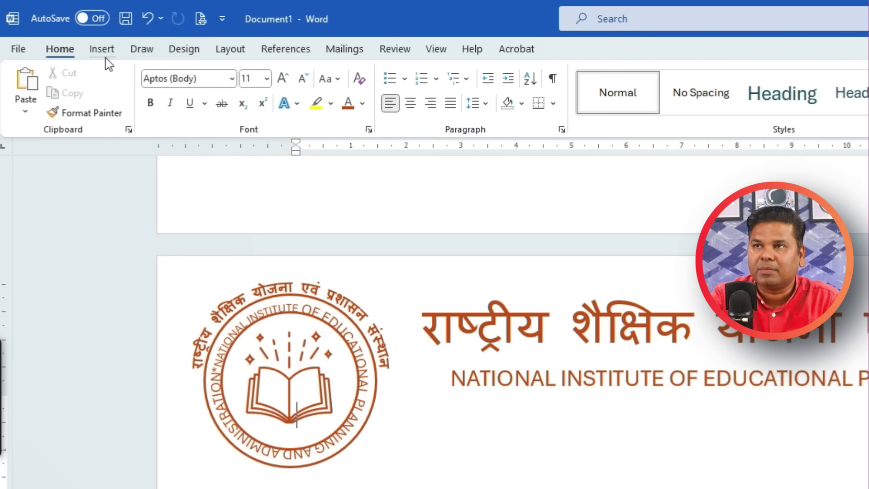
# Draw a straight horizontal line across the page width under the header
pyautogui.click(101, 50)
pyautogui.click(211, 117)
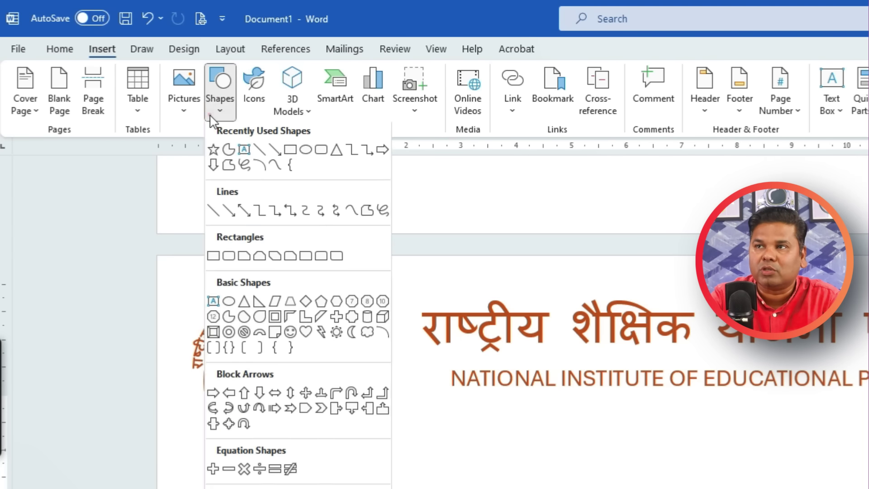
pyautogui.click(260, 149)
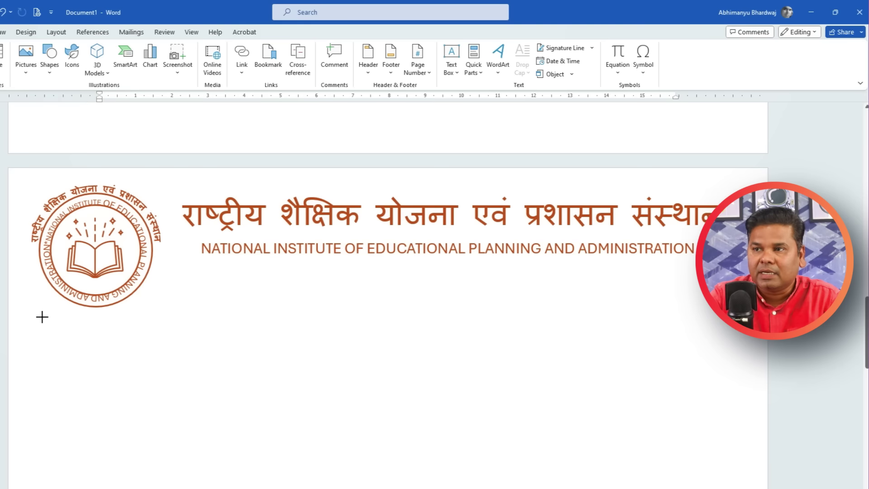
pyautogui.moveTo(92, 328); pyautogui.dragTo(501, 339)
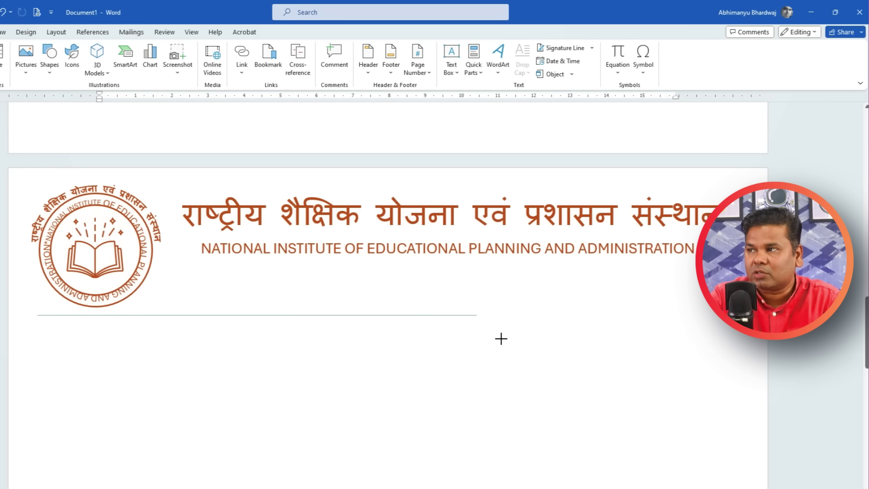
pyautogui.moveTo(740, 337); pyautogui.dragTo(739, 337)
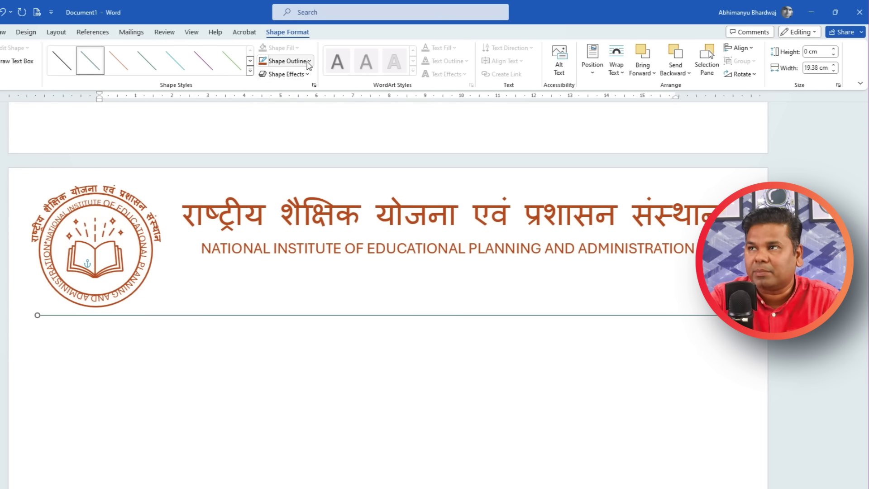
# Give the rule a thin orange line style and a slightly heavier outline weight
pyautogui.click(299, 61)
pyautogui.moveTo(284, 253)
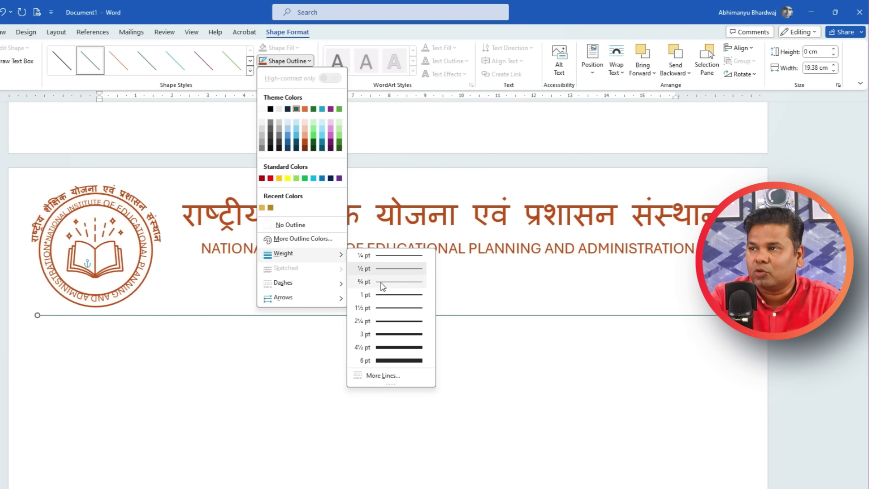
pyautogui.click(394, 307)
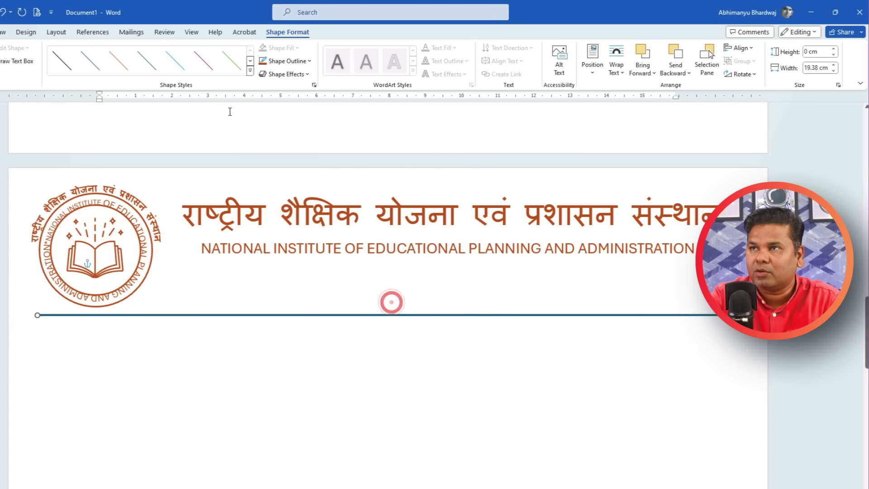
pyautogui.click(121, 68)
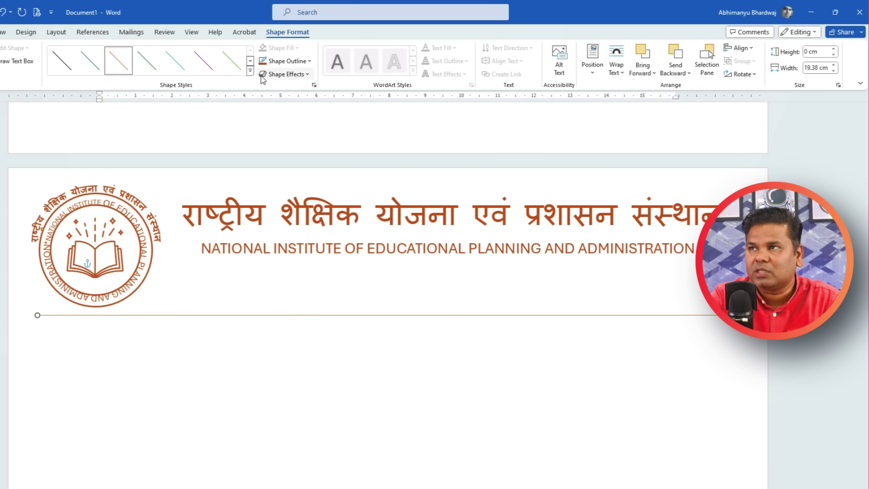
pyautogui.click(296, 61)
pyautogui.moveTo(284, 253)
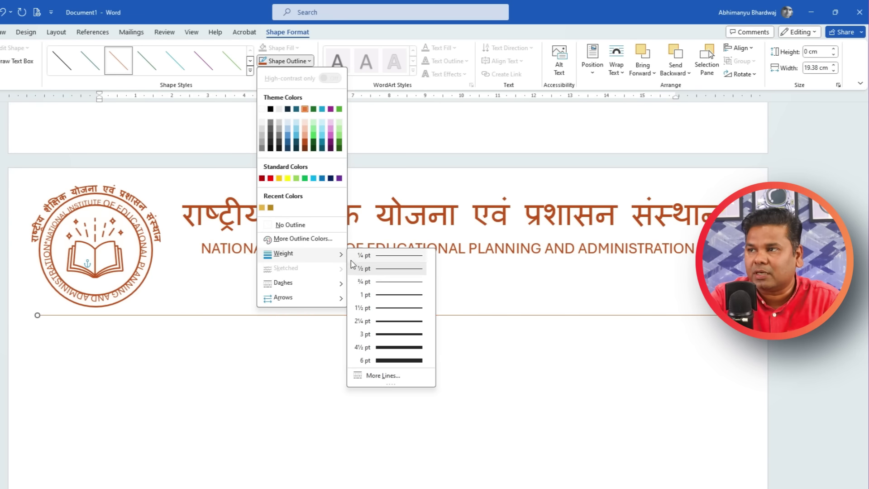
pyautogui.click(378, 297)
pyautogui.click(346, 389)
pyautogui.scroll(-2, 344, 389)
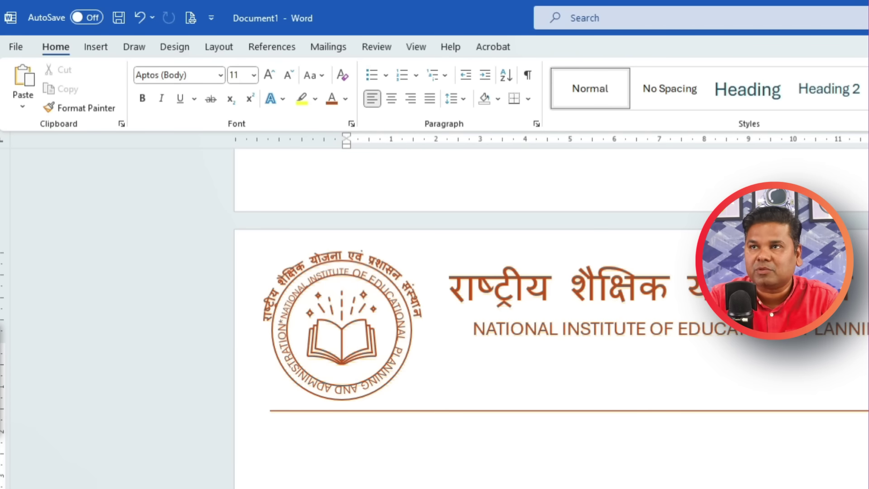
# In Print settings, set a custom page range to print only page 2
pyautogui.click(16, 46)
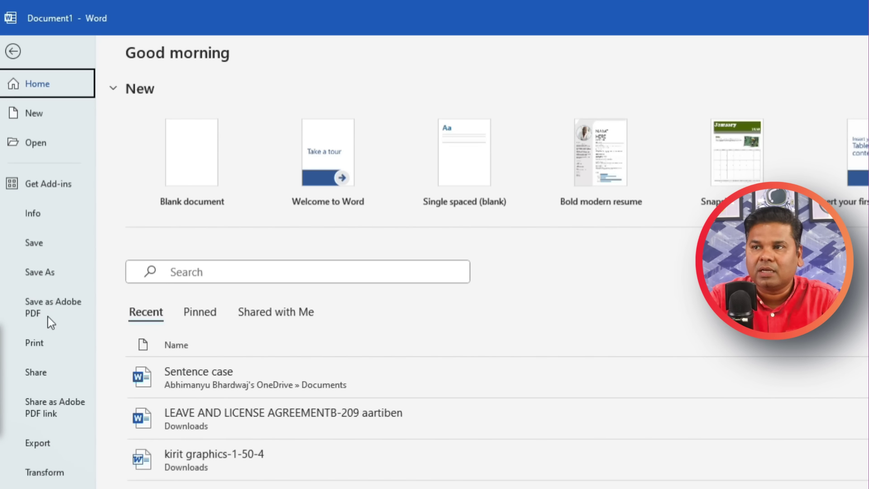
pyautogui.click(48, 349)
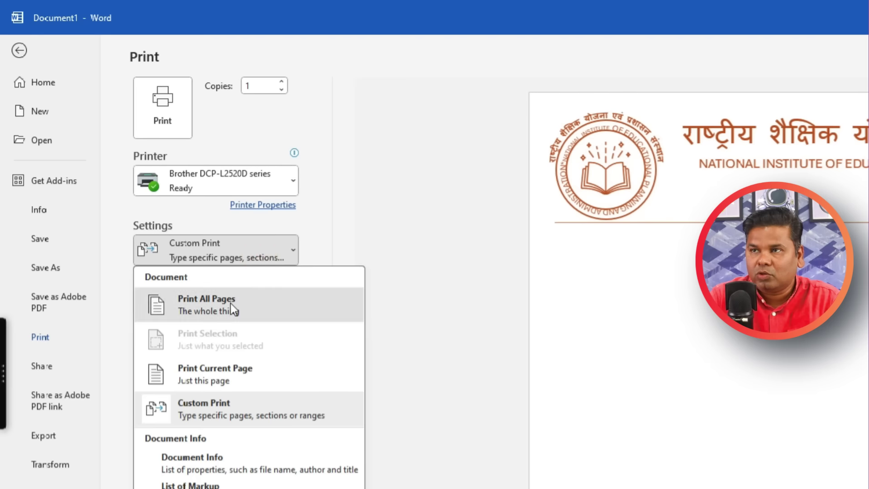
pyautogui.click(231, 305)
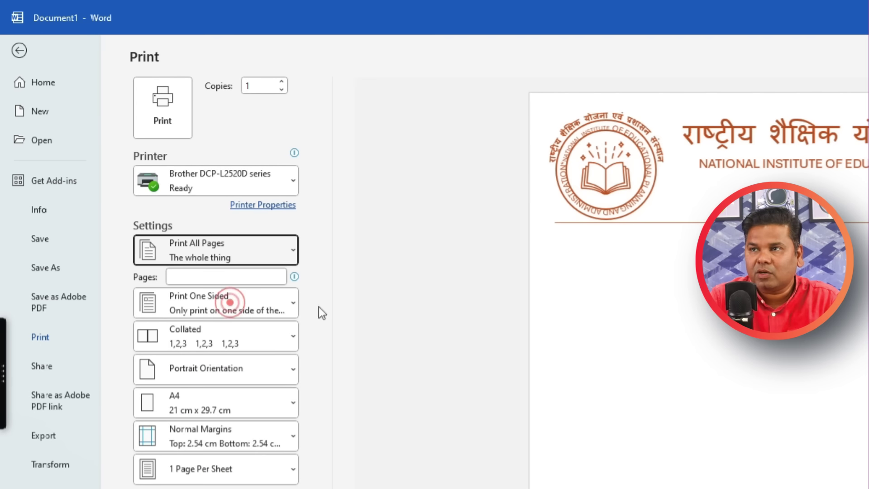
pyautogui.click(213, 257)
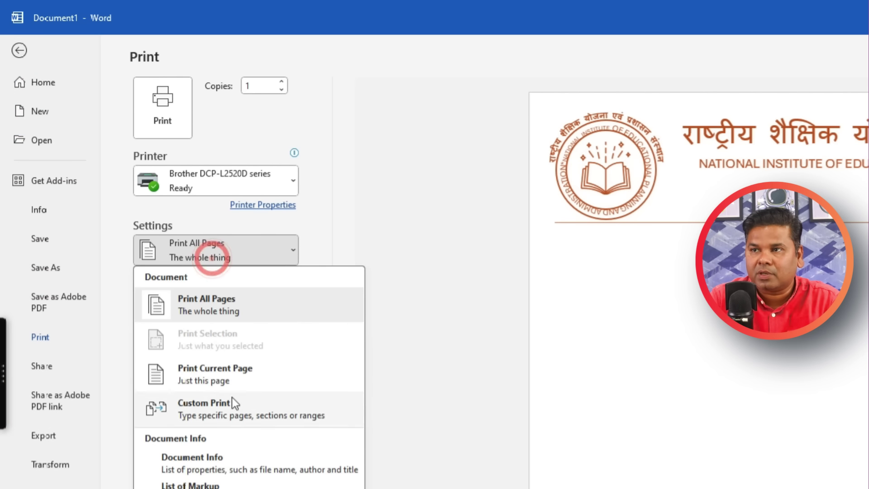
pyautogui.click(237, 387)
pyautogui.click(202, 276)
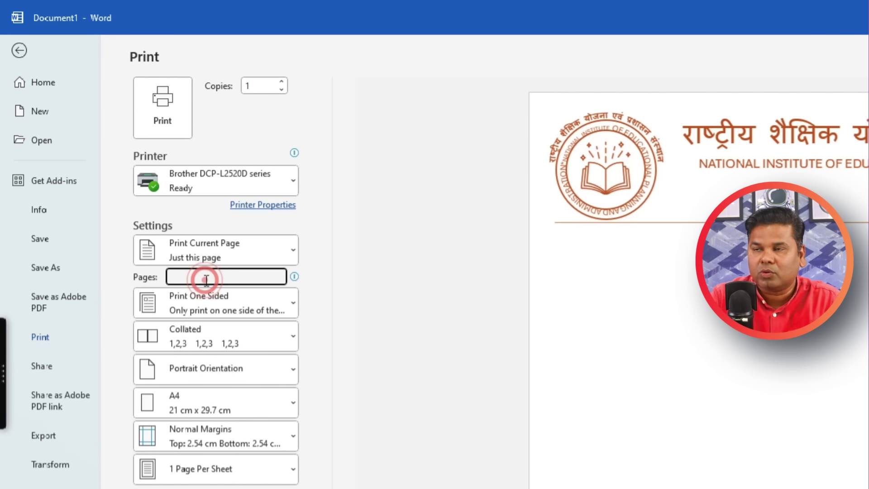
pyautogui.write('2')
pyautogui.click(378, 292)
# Print with Microsoft Print to PDF, naming the output file 'demo'
pyautogui.click(251, 191)
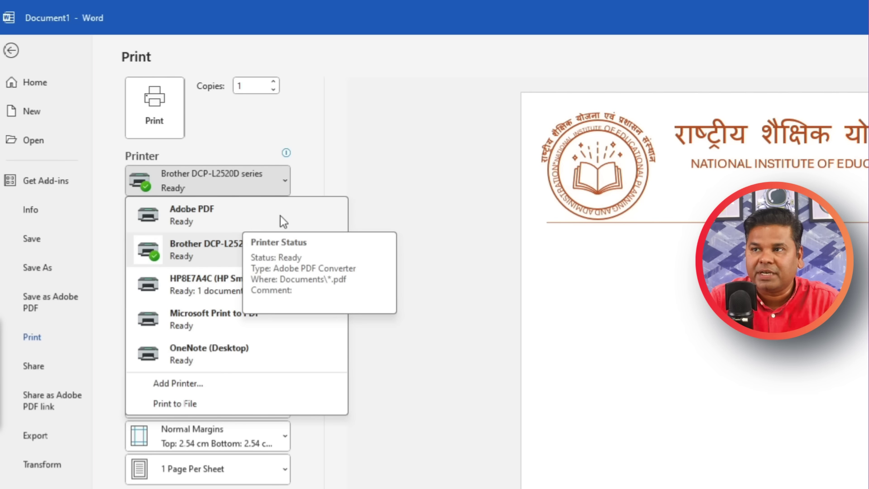
pyautogui.click(271, 327)
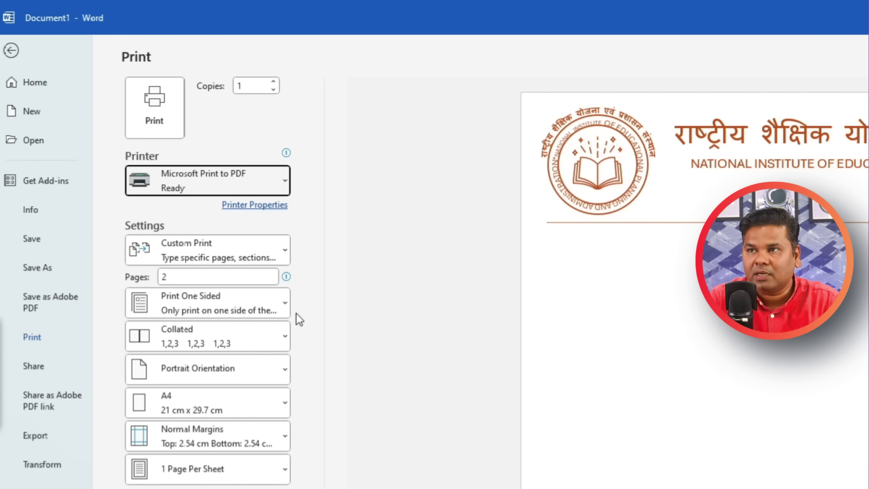
pyautogui.click(161, 117)
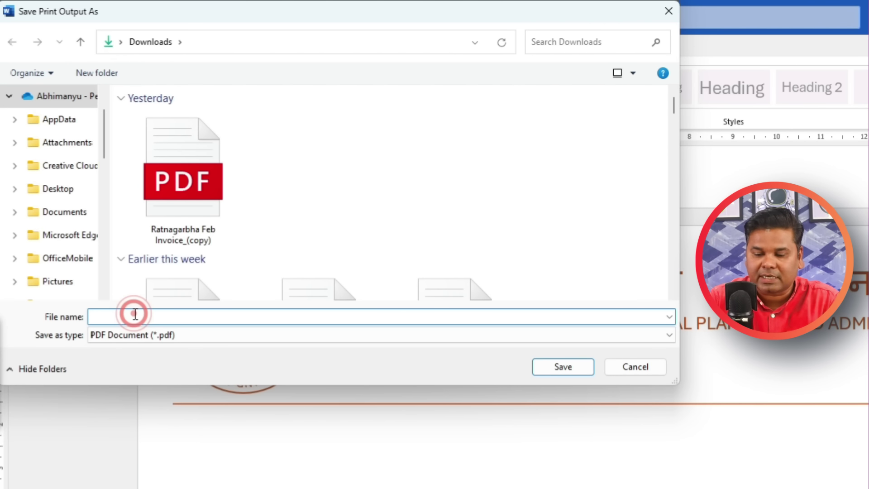
pyautogui.write('demo')
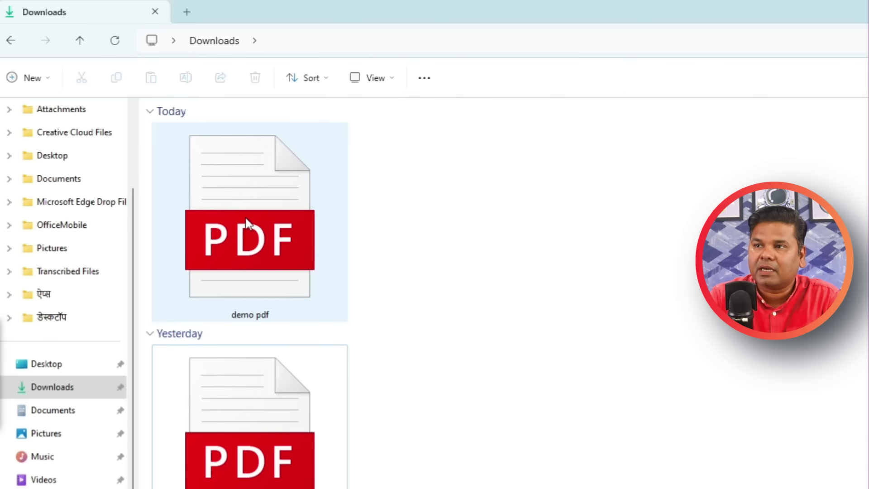
# Open demo.pdf from the Downloads folder to view the letterhead
pyautogui.doubleClick(247, 260)
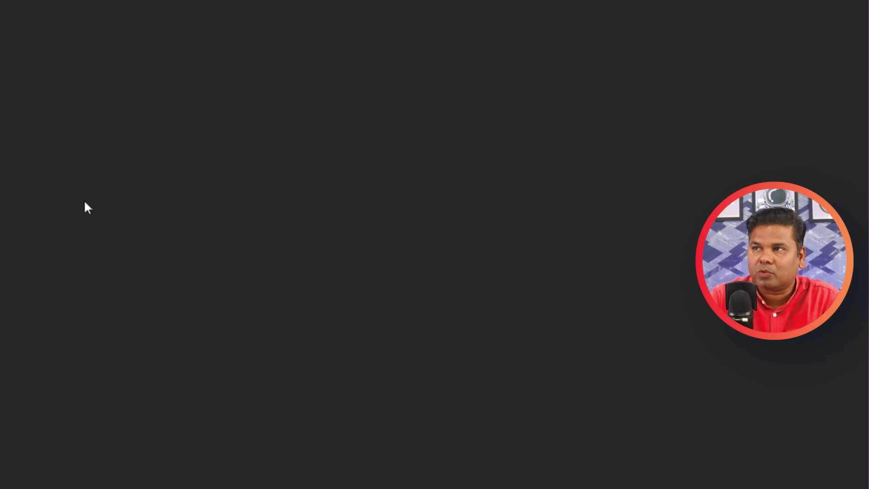